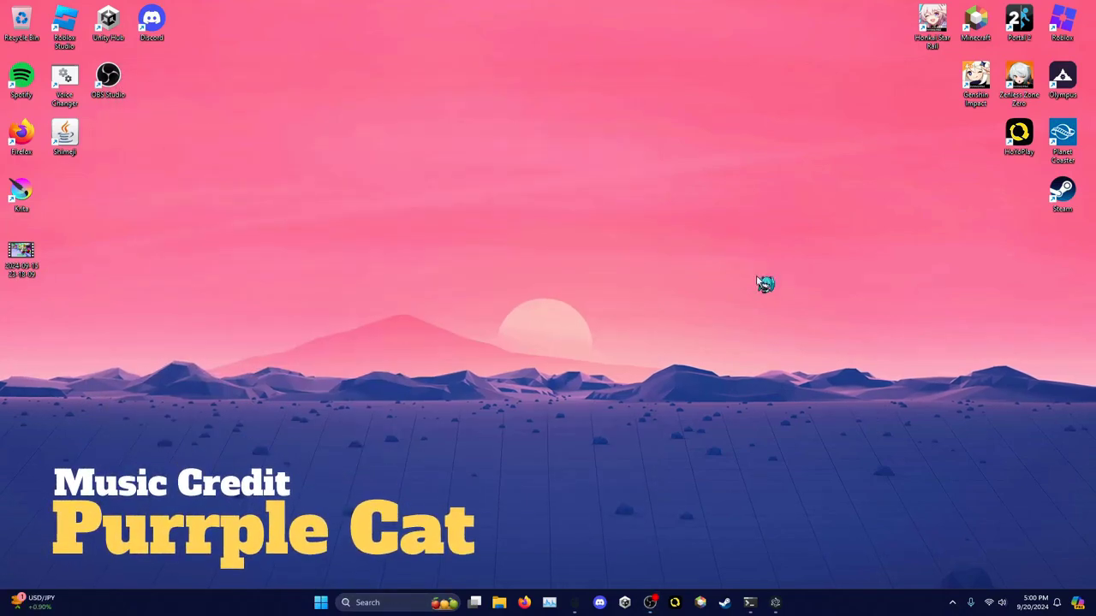
Step: Look through the voice models in the Realtime Voice Changer Client's model list, then minimise the client
click(775, 603)
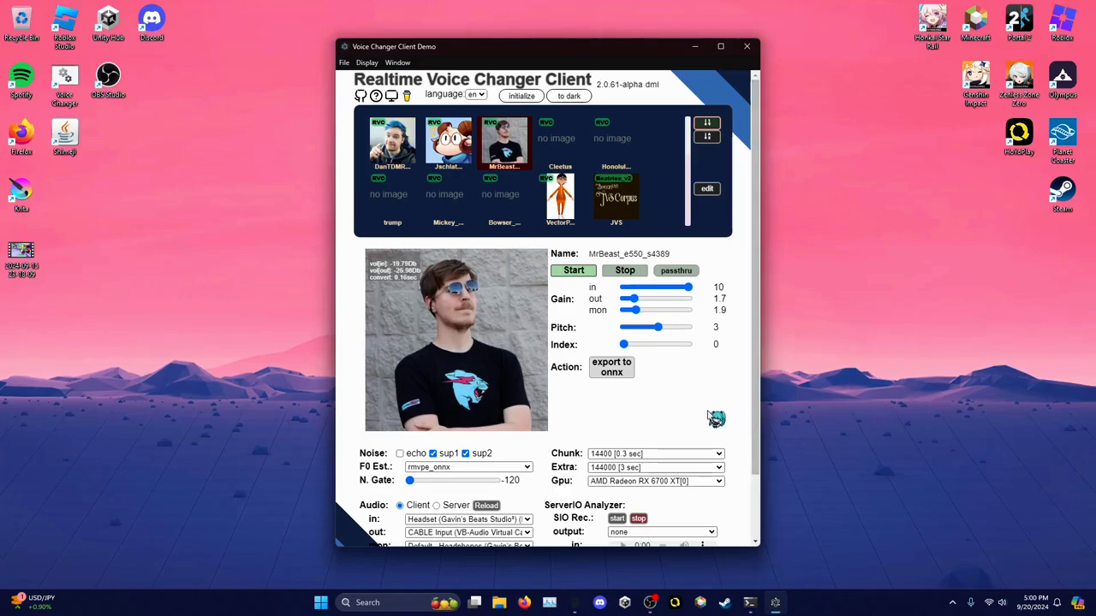
scroll(605, 195, up, 1)
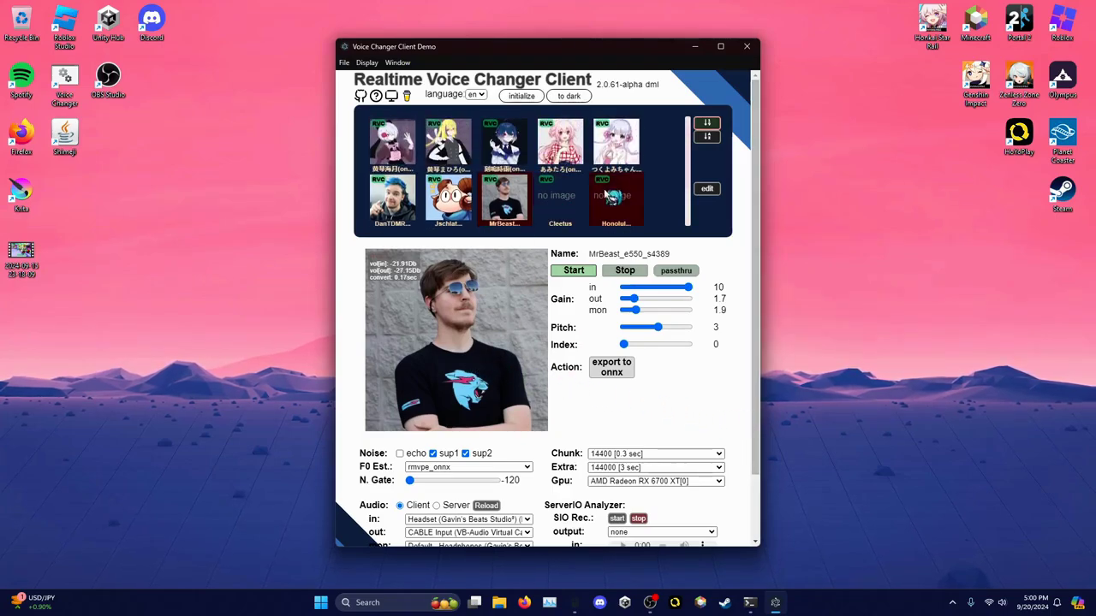
scroll(476, 195, down, 1)
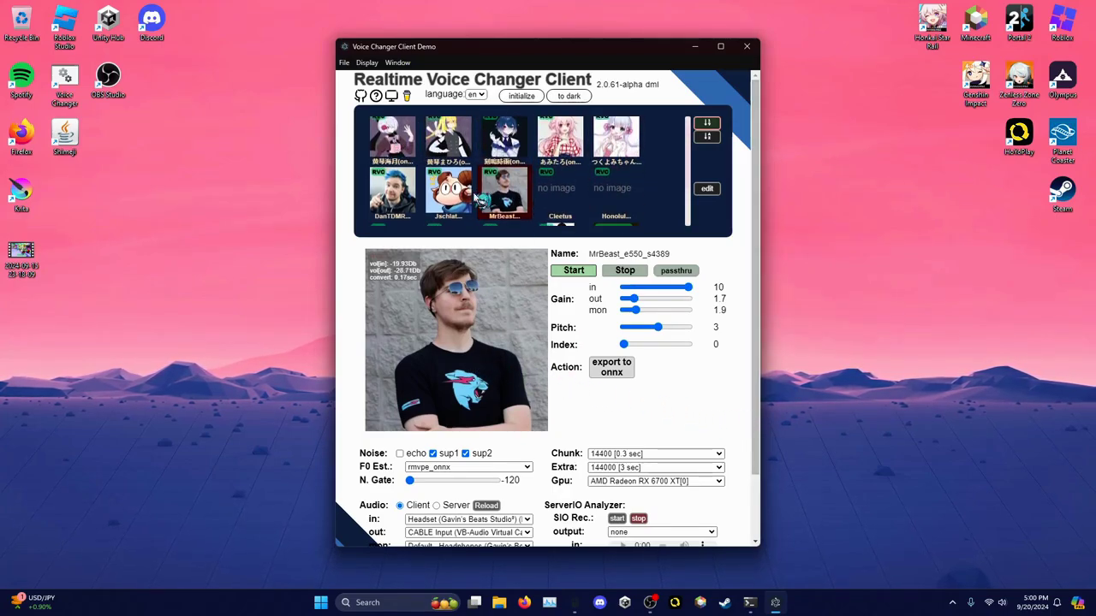
scroll(476, 196, down, 1)
scroll(514, 192, up, 1)
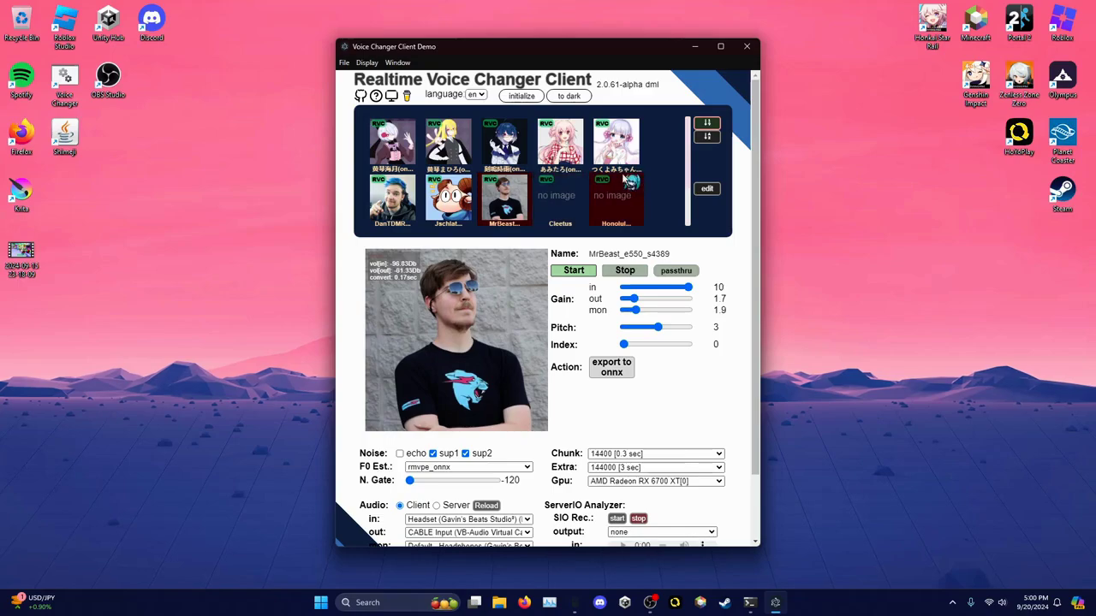
scroll(599, 176, down, 1)
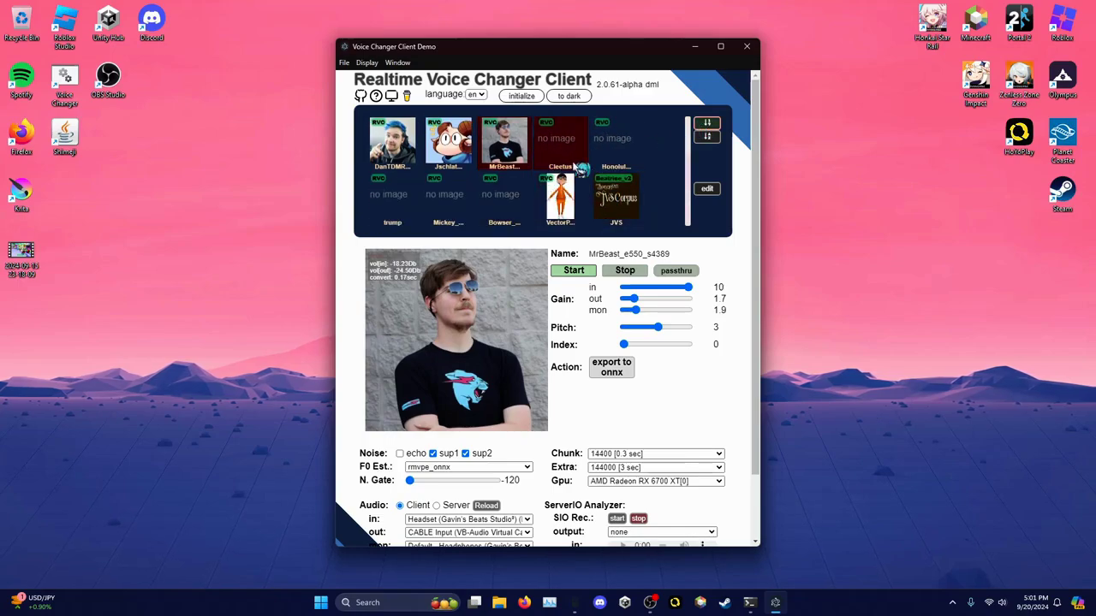
click(695, 48)
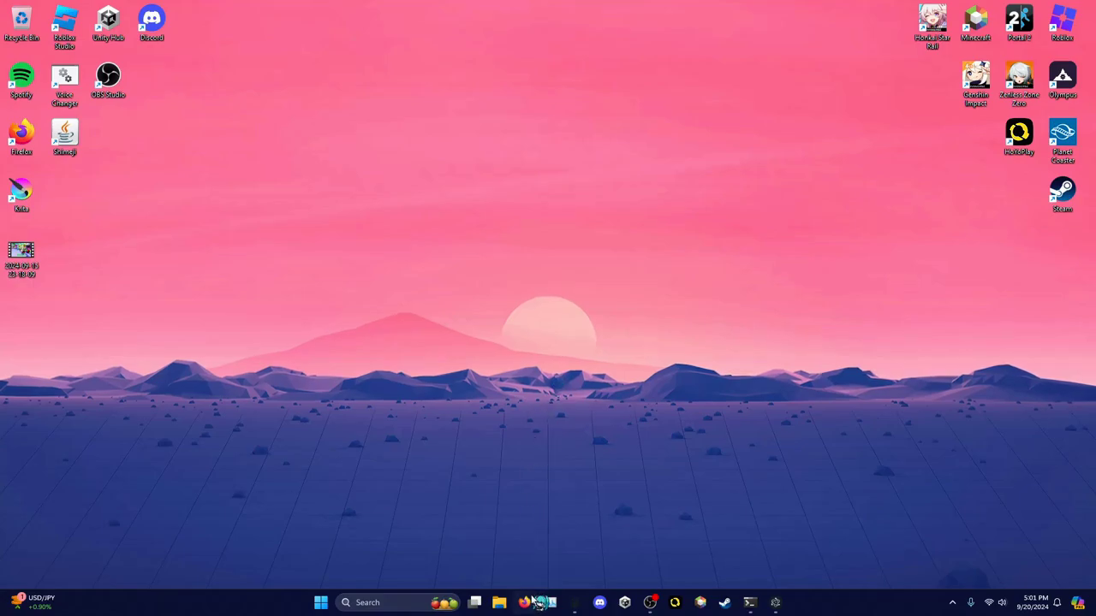
Step: Switch to Firefox and open the bookmarked Hugging Face file list of wok000/vcclient000, showing the vcclient archives
click(528, 601)
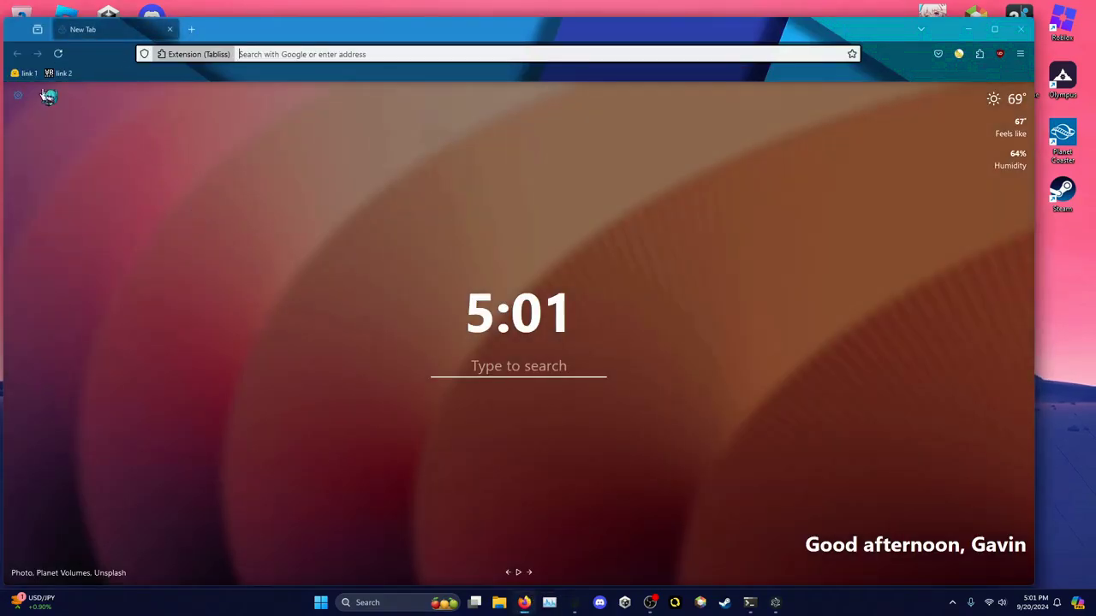
click(26, 73)
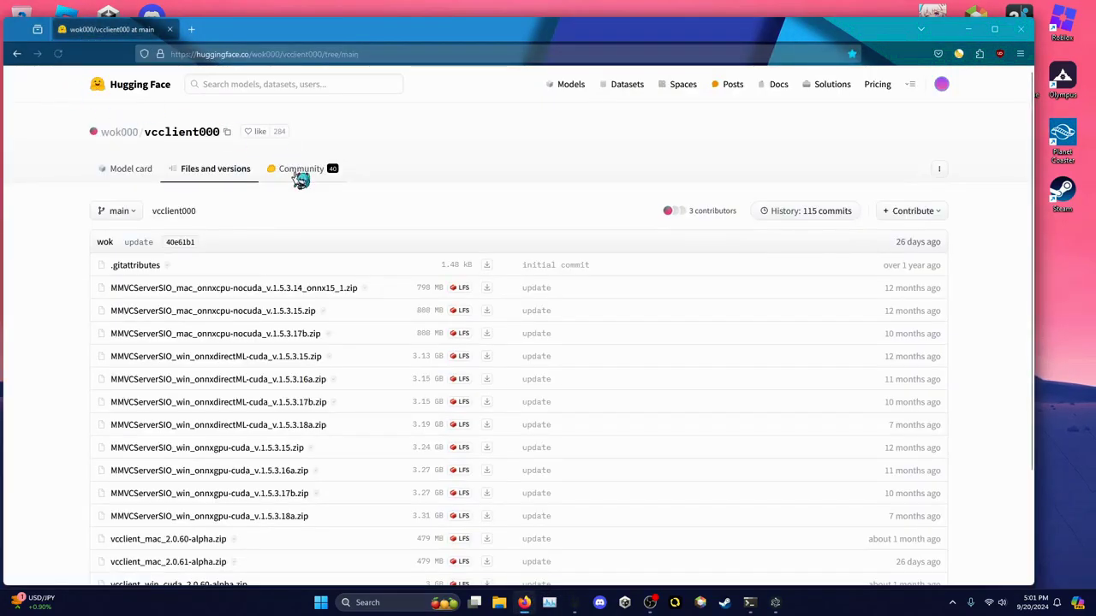
scroll(385, 210, down, 1)
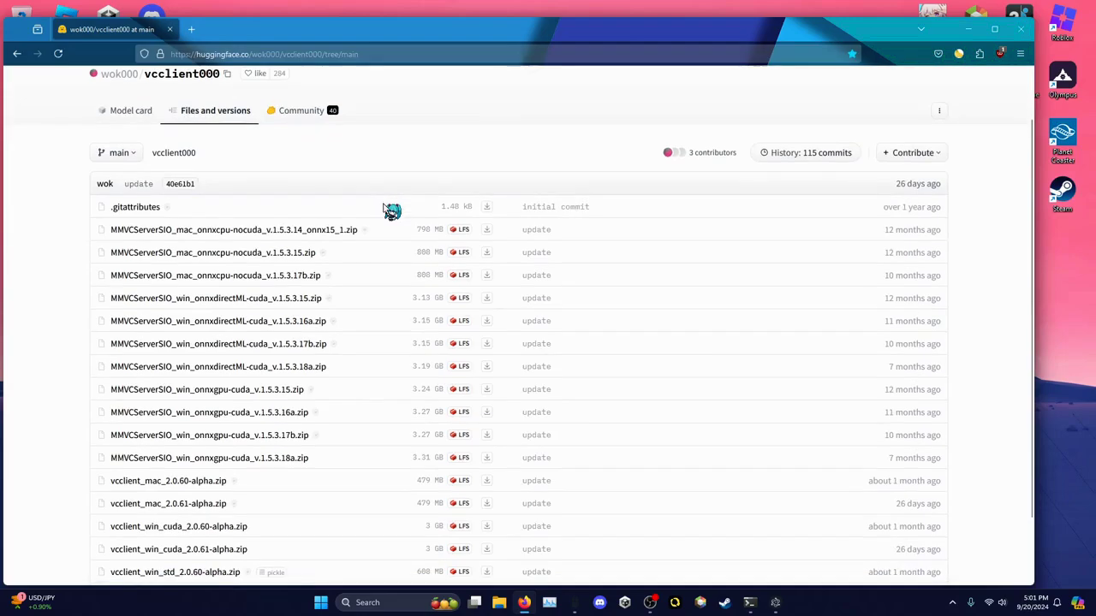
scroll(391, 211, down, 1)
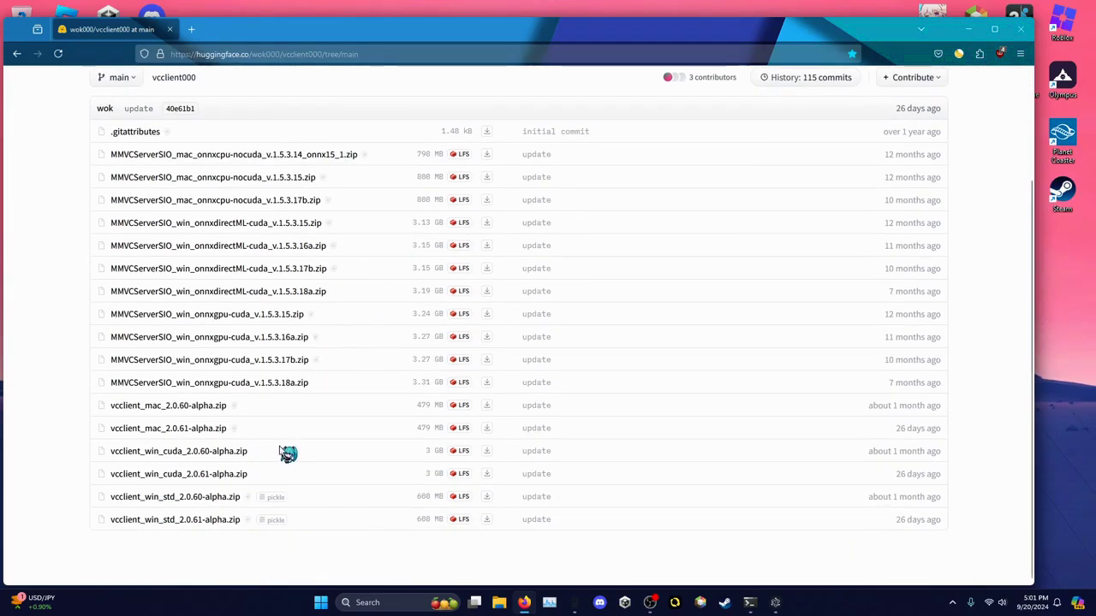
Step: Examine the Windows vcclient archives, comparing the cuda and std builds and their file sizes
drag(288, 454, 318, 537)
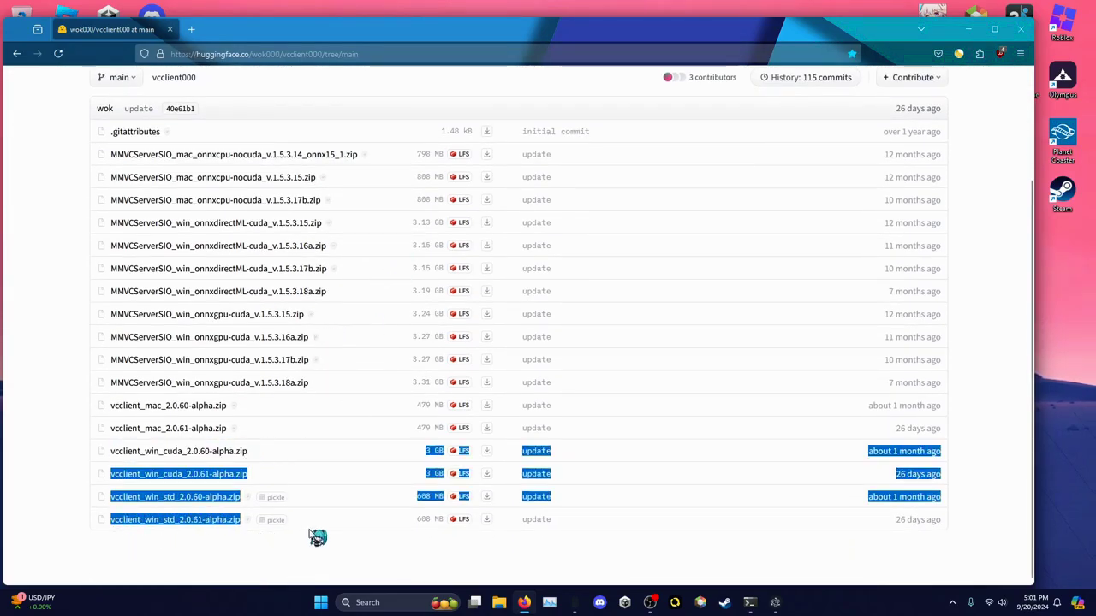
click(318, 536)
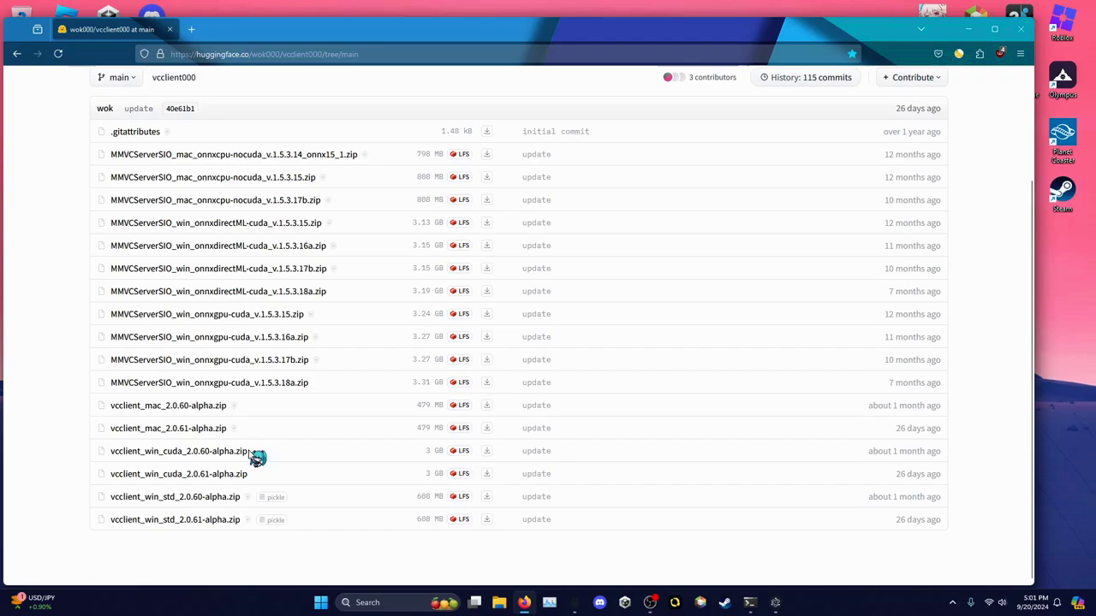
drag(258, 458, 174, 458)
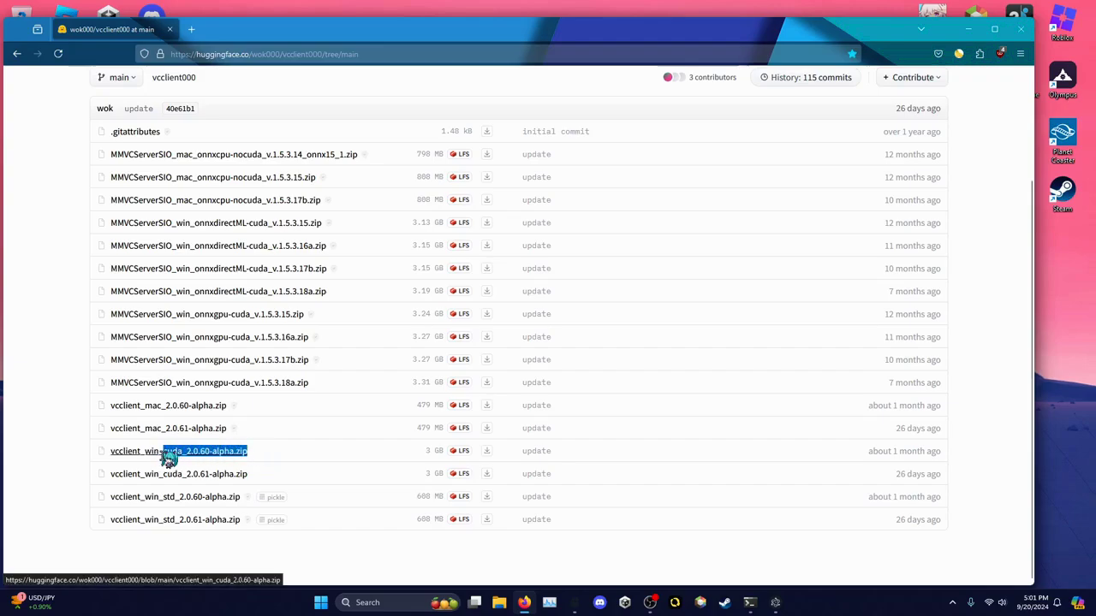
click(313, 502)
drag(332, 502, 296, 506)
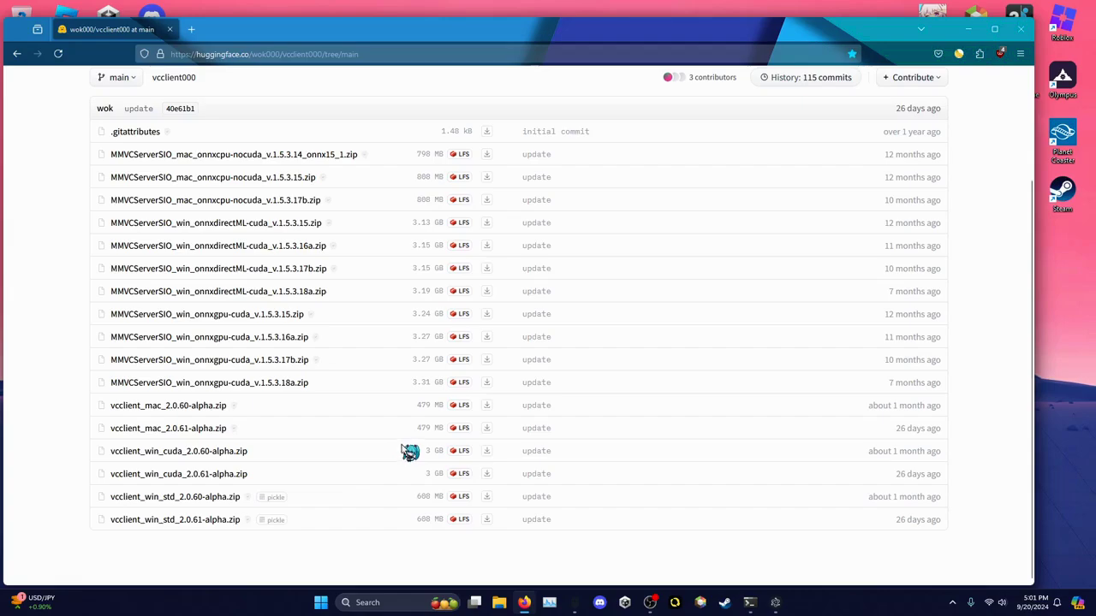
drag(432, 463, 431, 448)
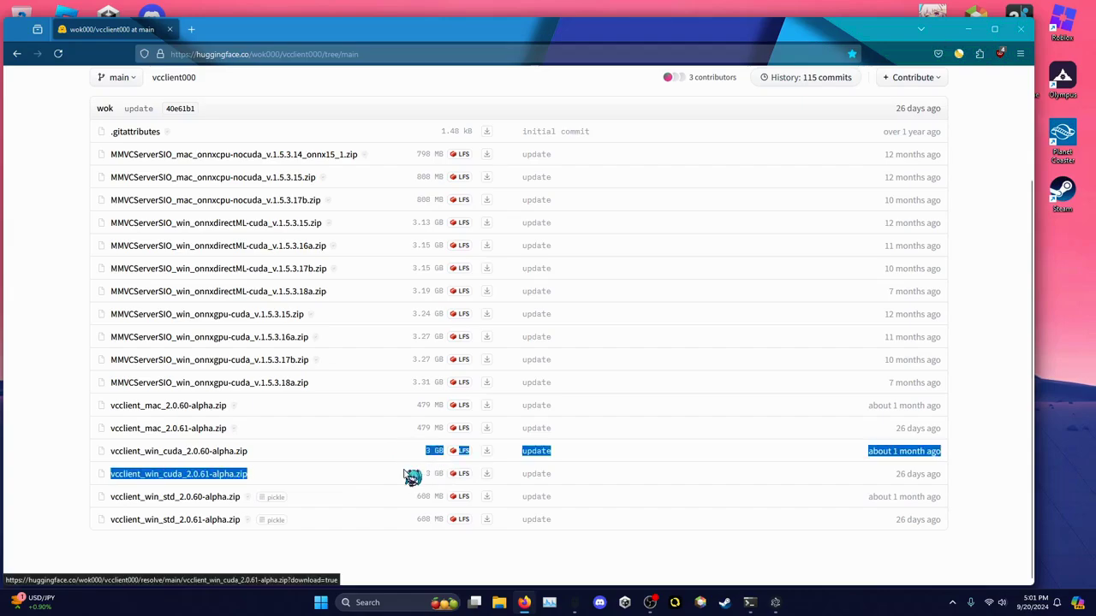
click(411, 475)
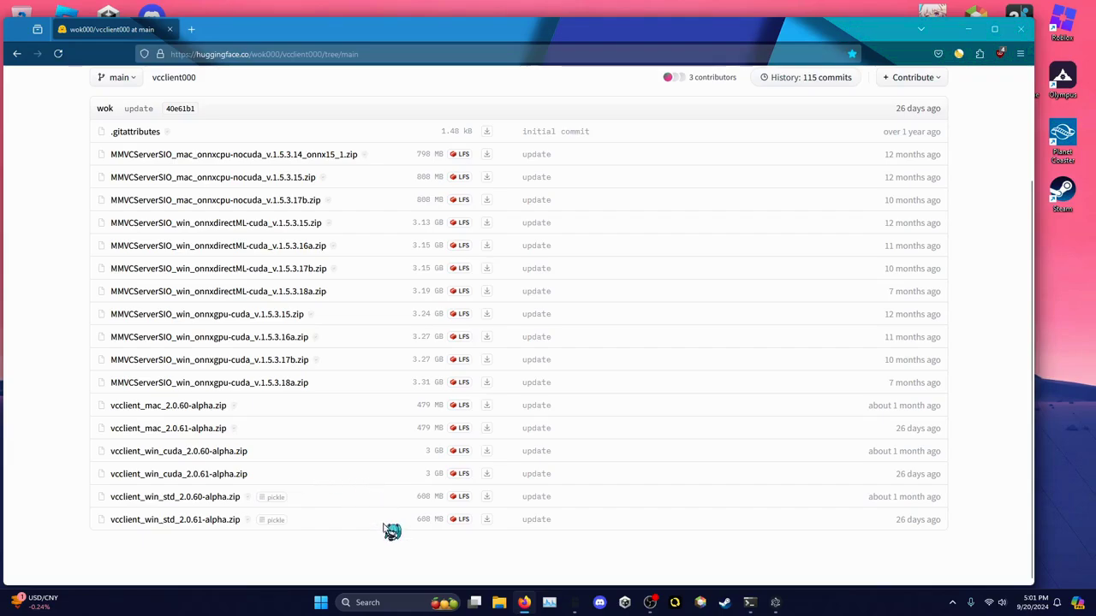
Step: Download vcclient_win_std_2.0.61-alpha.zip and copy the downloaded archive from the Downloads folder
click(486, 521)
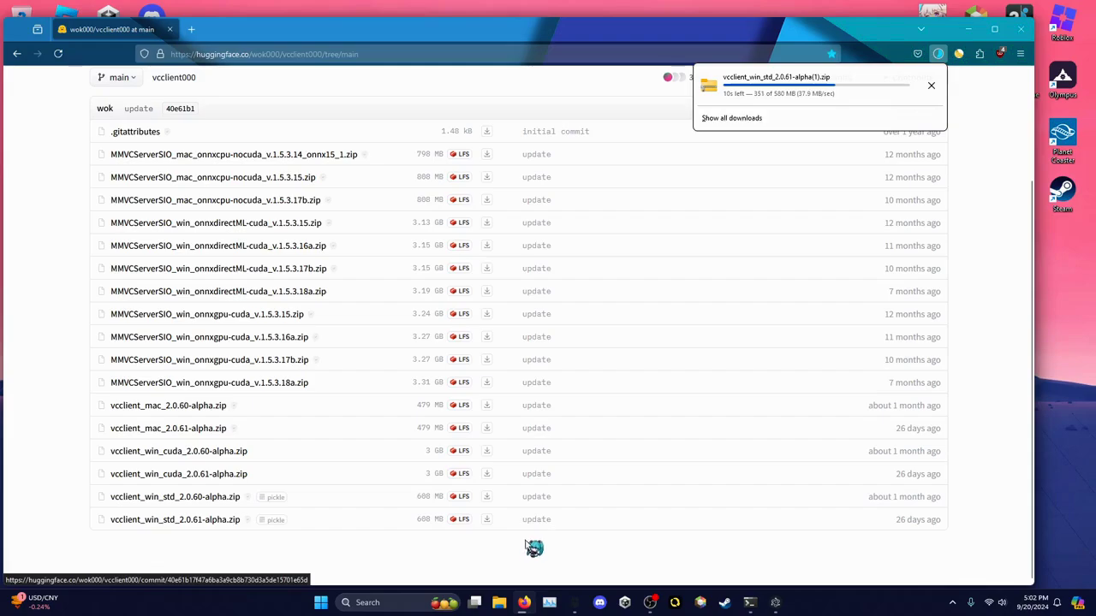
click(500, 603)
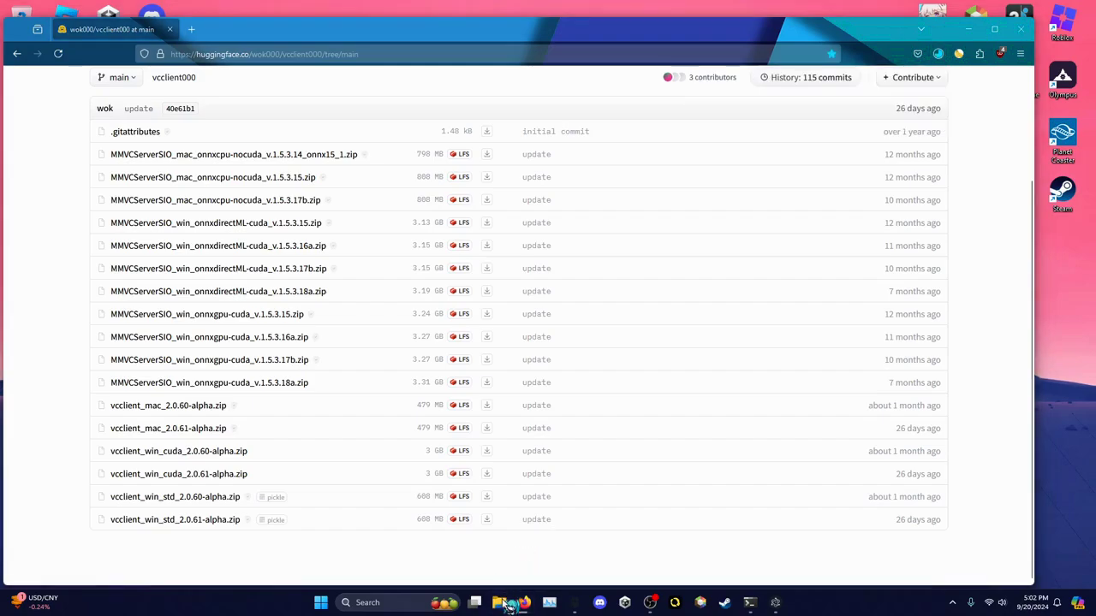
click(494, 249)
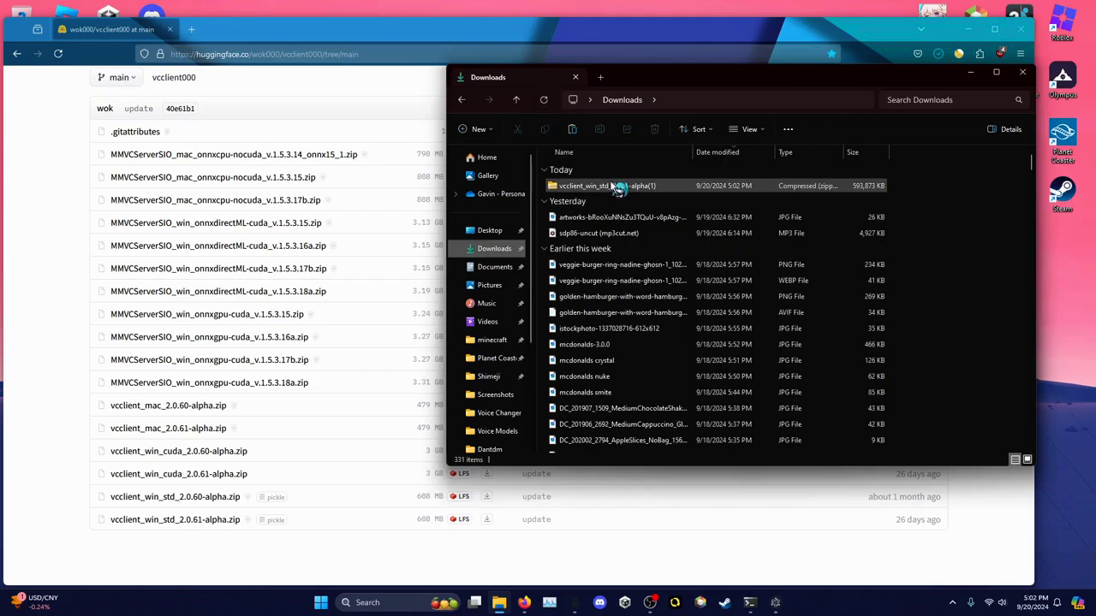
click(599, 186)
right_click(596, 189)
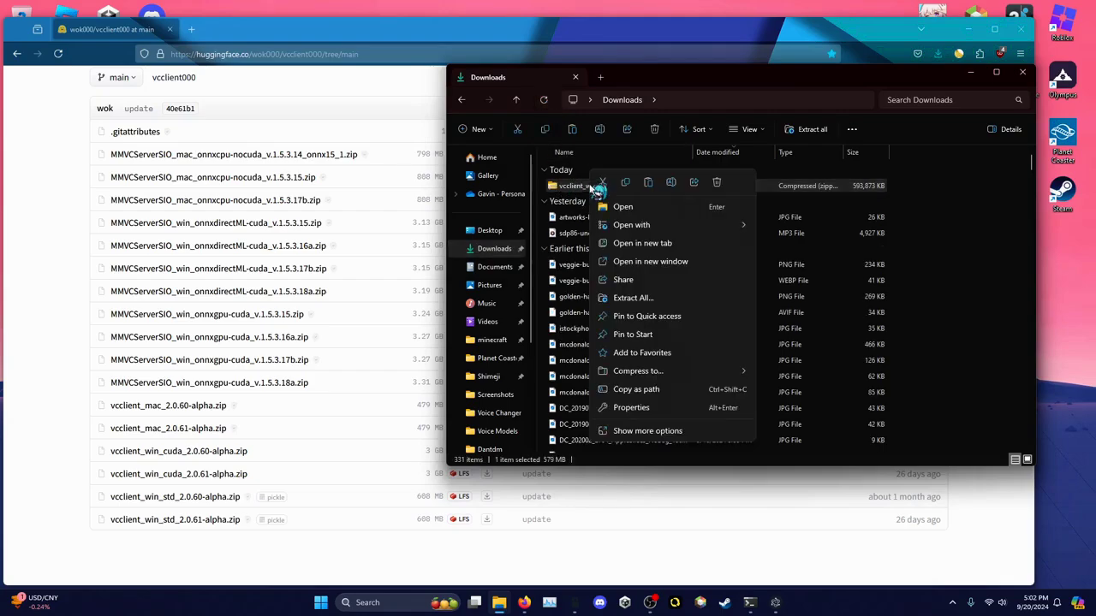
click(627, 183)
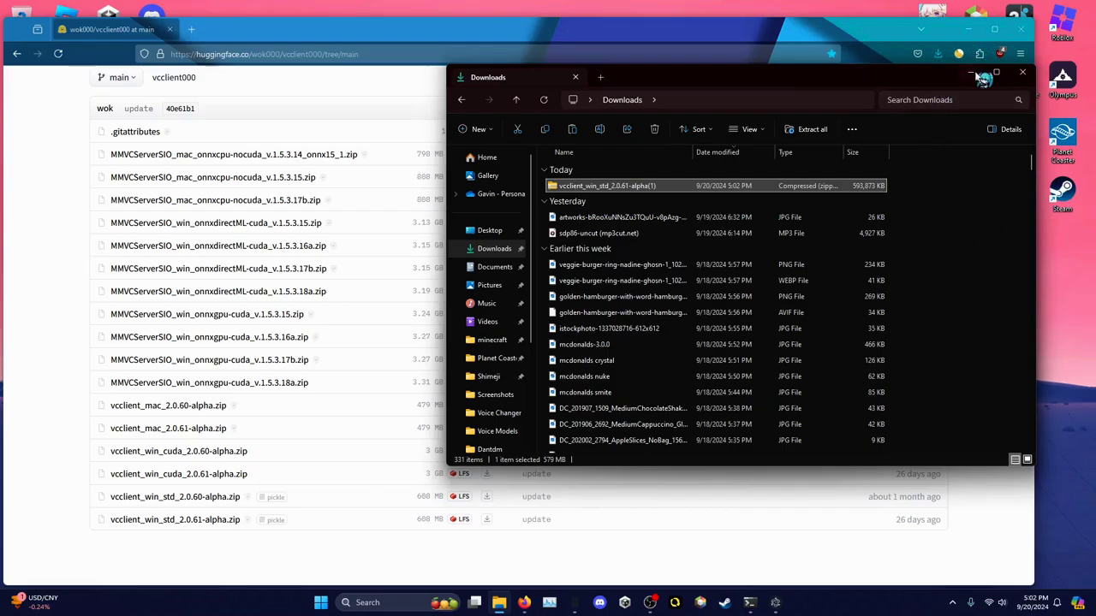
Step: Minimise the open windows and create a desktop folder named "vboicve changer"
click(973, 73)
click(972, 30)
right_click(531, 210)
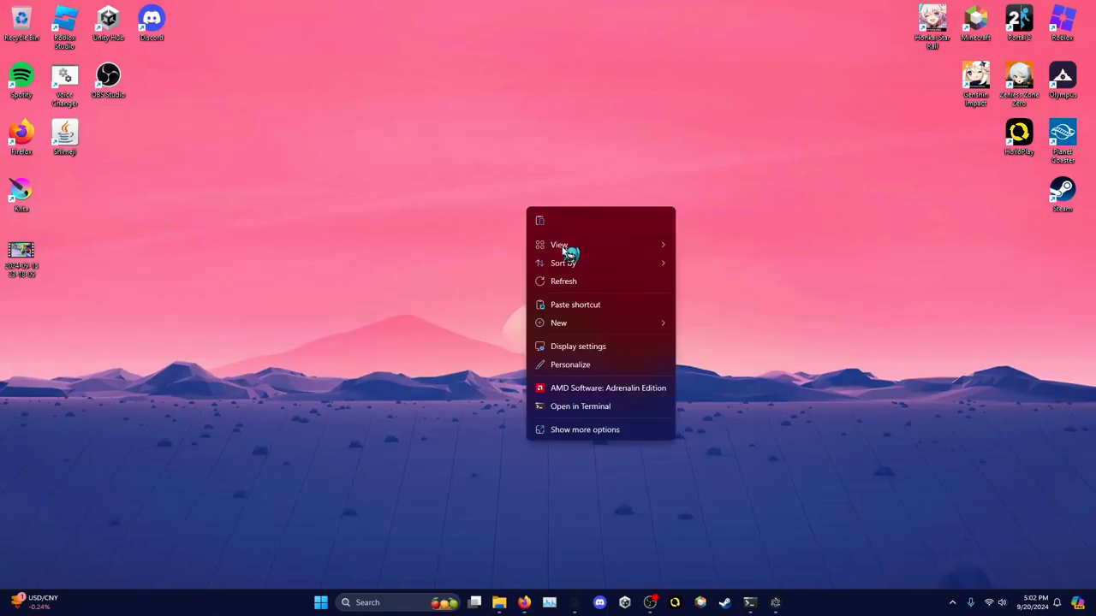
mouse_move(667, 323)
click(706, 322)
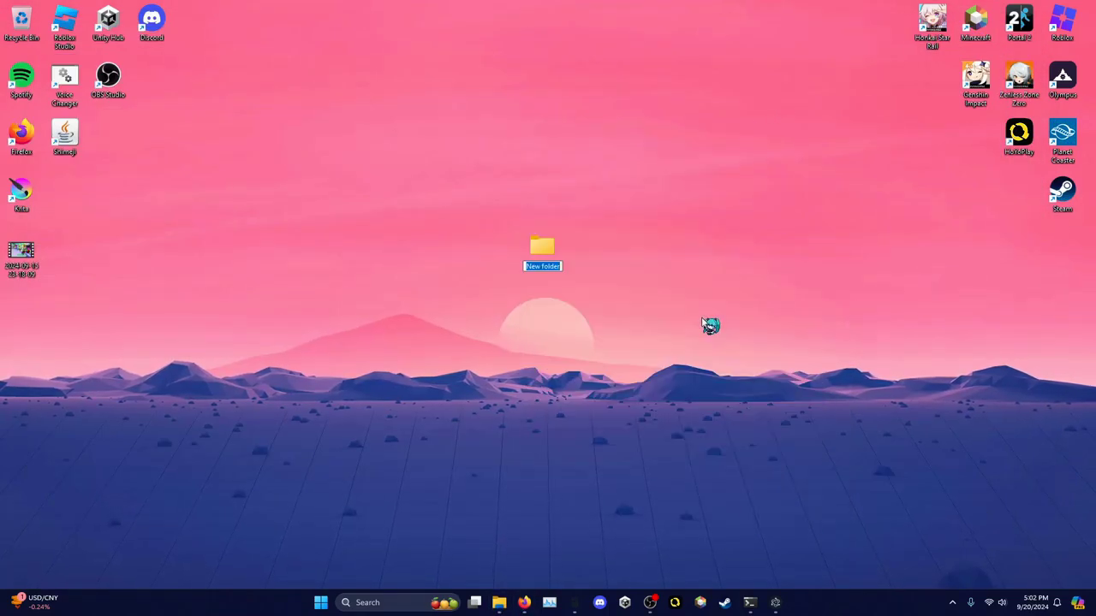
text(vboicve changer)
key(Return)
Step: Open the "vboicve changer" folder and paste the copied vcclient archive into it
double_click(548, 261)
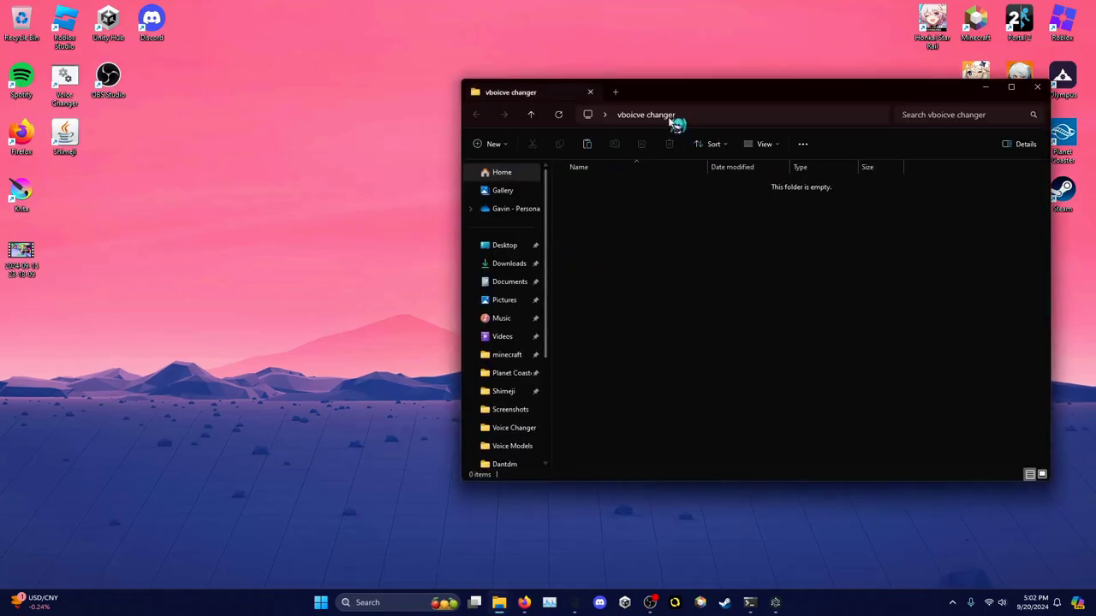
drag(678, 103, 806, 181)
right_click(756, 333)
key(Escape)
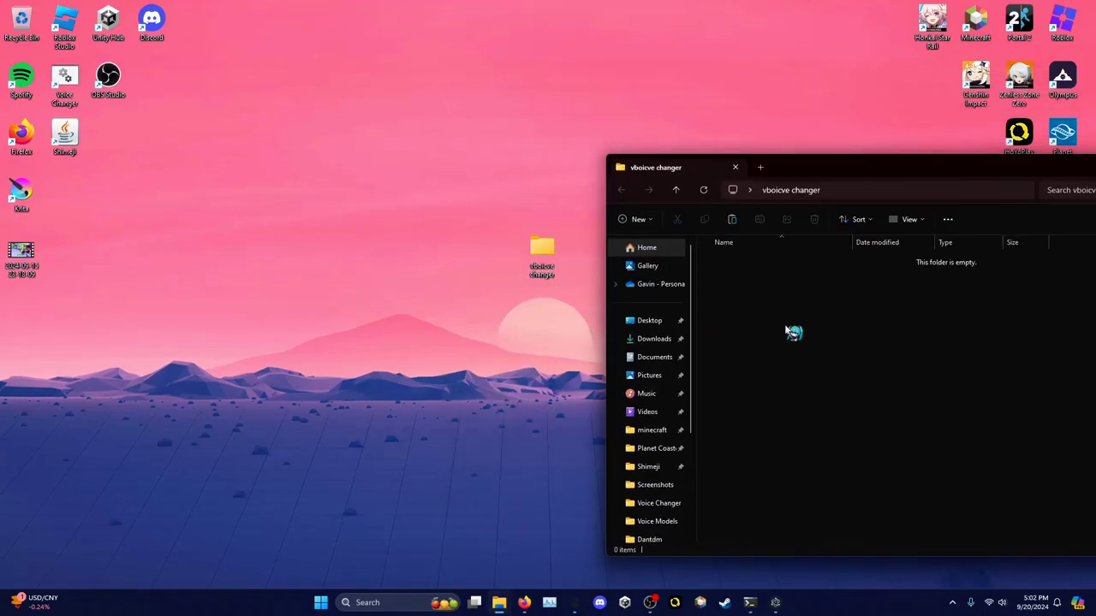
key(ctrl+v)
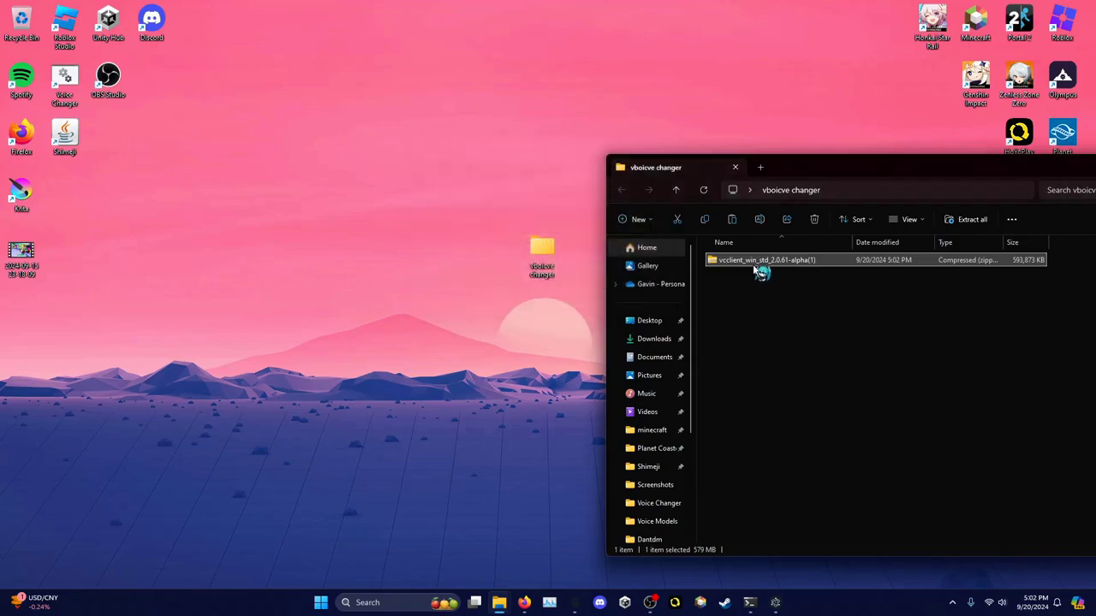
Step: Extract the vcclient archive to the default subfolder of "vboicve changer" and close the window showing the extracted files
right_click(760, 270)
click(816, 297)
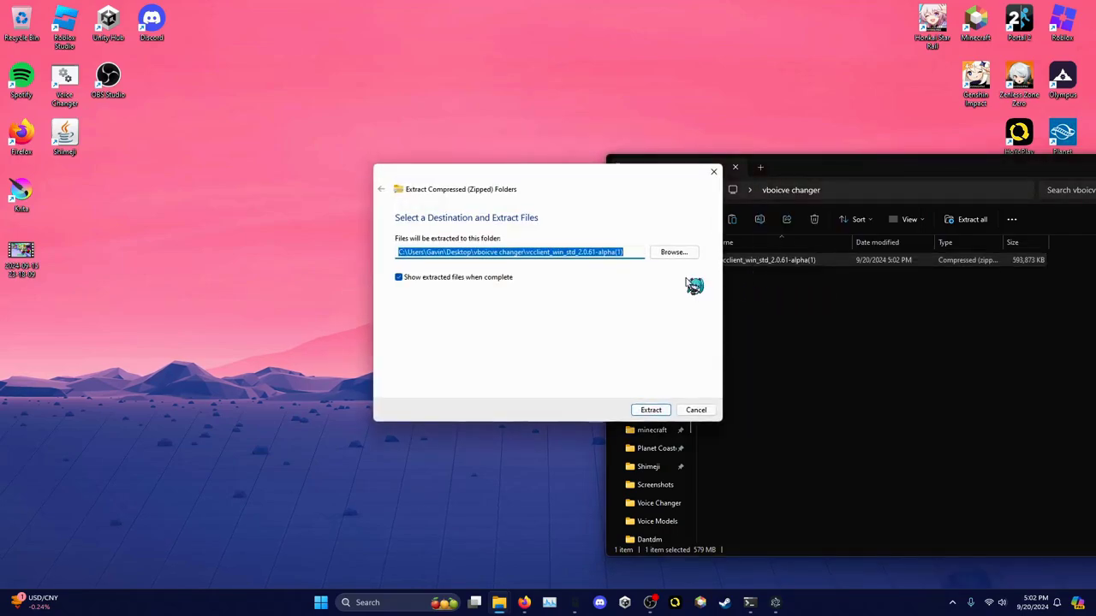
click(657, 412)
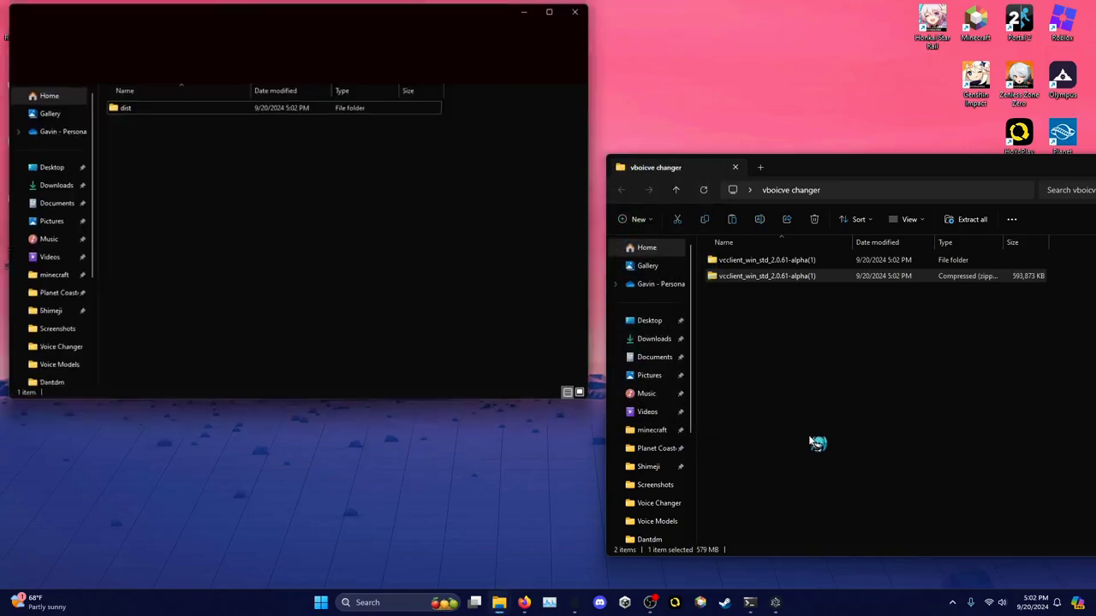
click(574, 11)
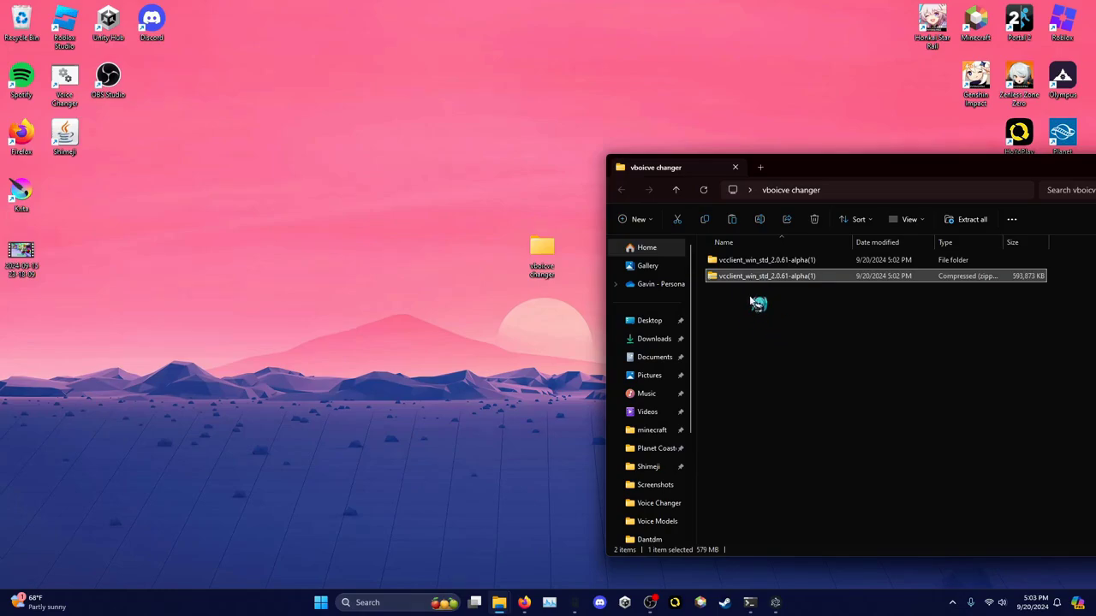
Step: Create a shortcut to the start_http batch file in the extracted dist folder and select the shortcut
double_click(758, 261)
double_click(750, 265)
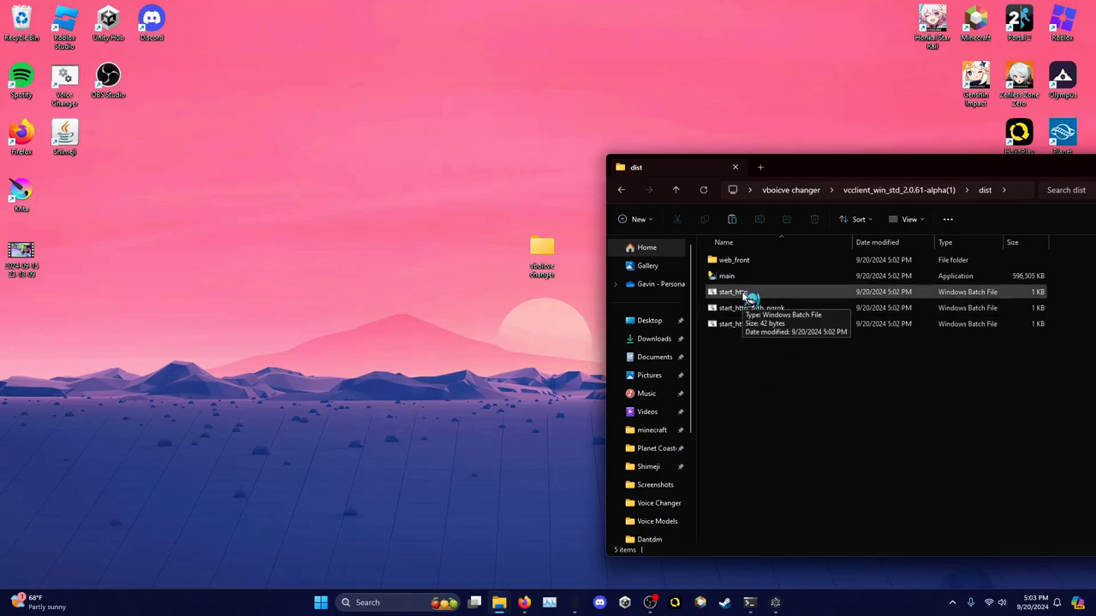
click(741, 295)
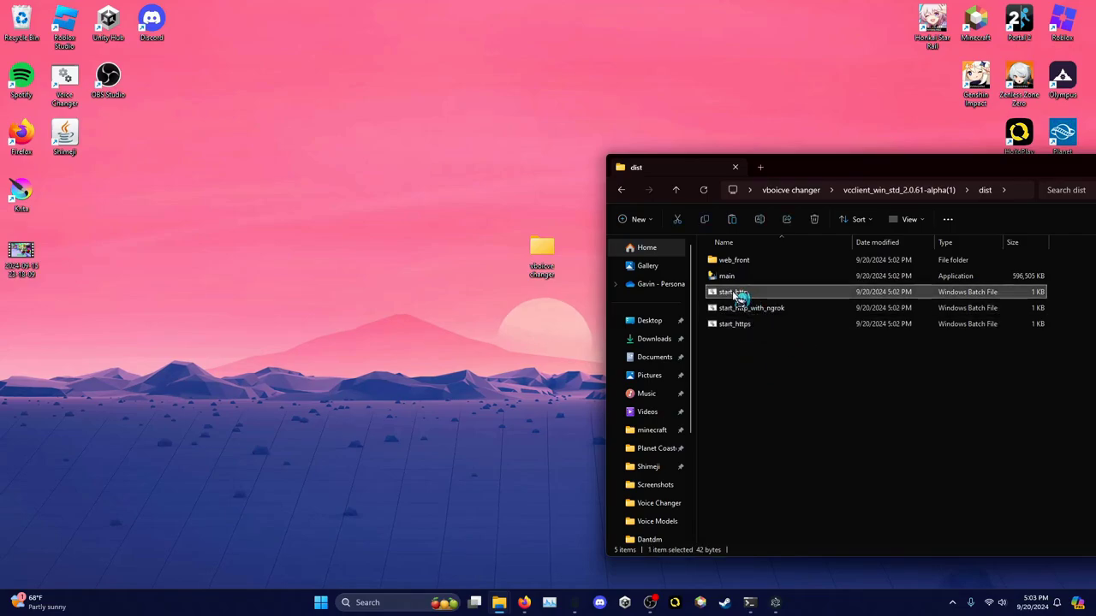
right_click(739, 296)
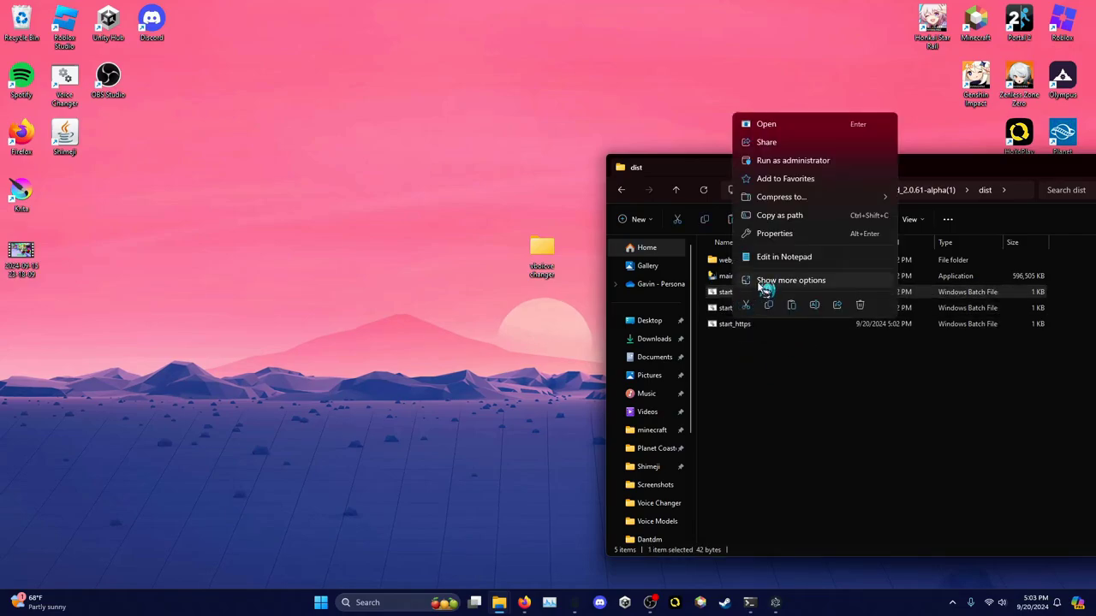
click(764, 282)
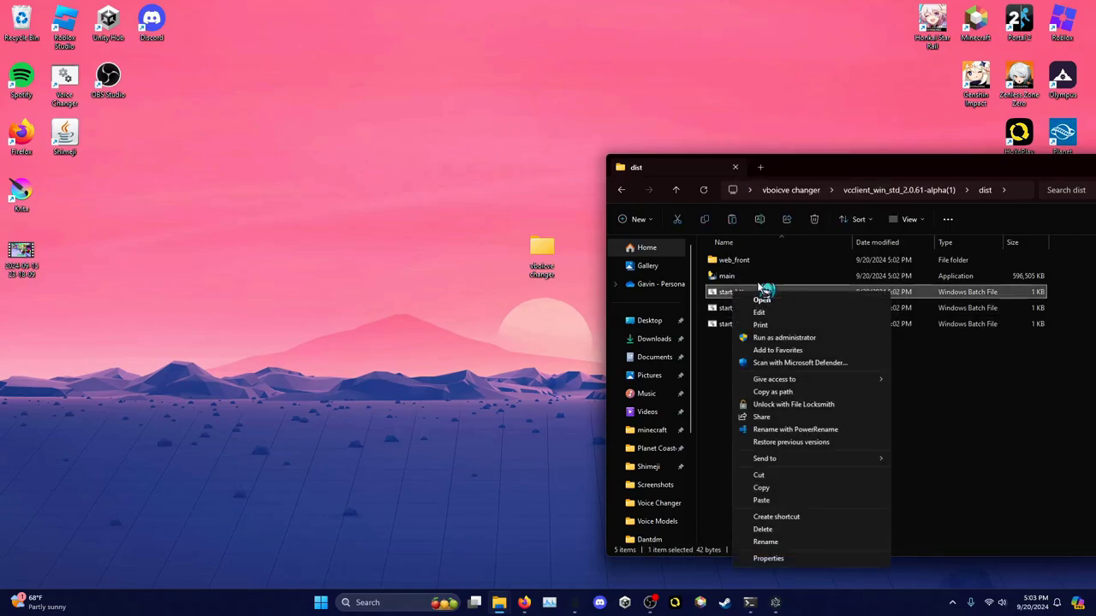
click(788, 519)
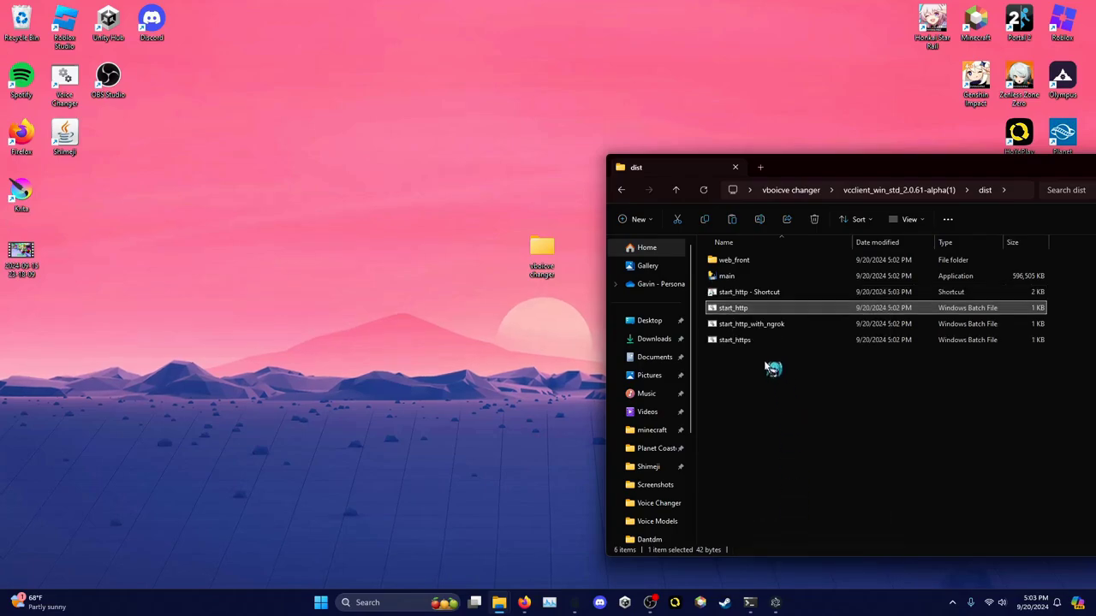
click(768, 292)
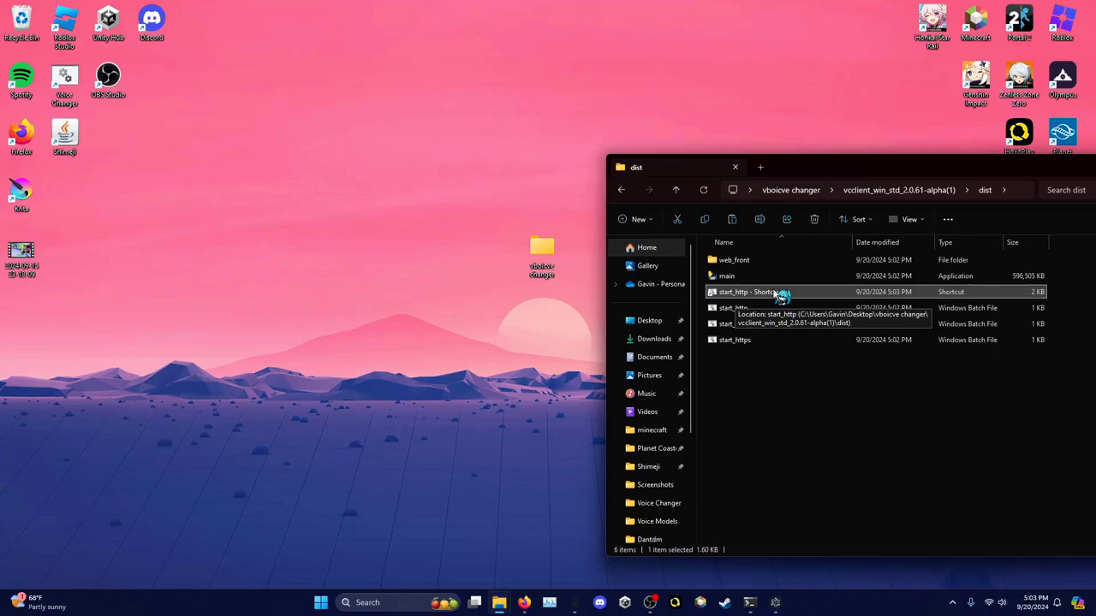
Step: Move the start_http shortcut from the dist folder to the desktop and rename it "uehwfkuwef"
drag(779, 293, 242, 195)
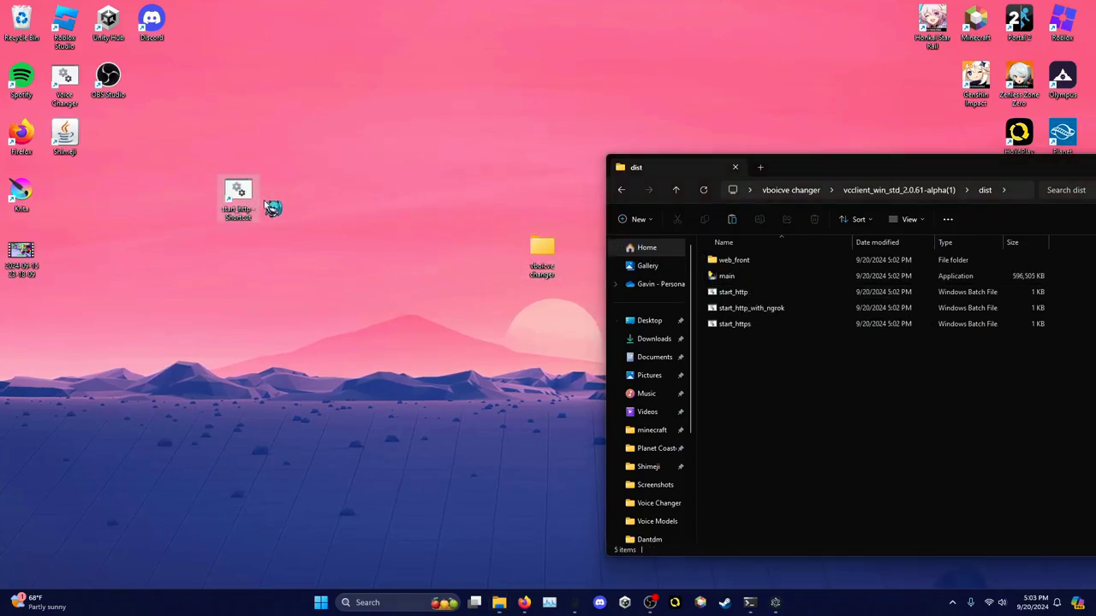
right_click(243, 202)
click(315, 211)
text(uehwfkuwef)
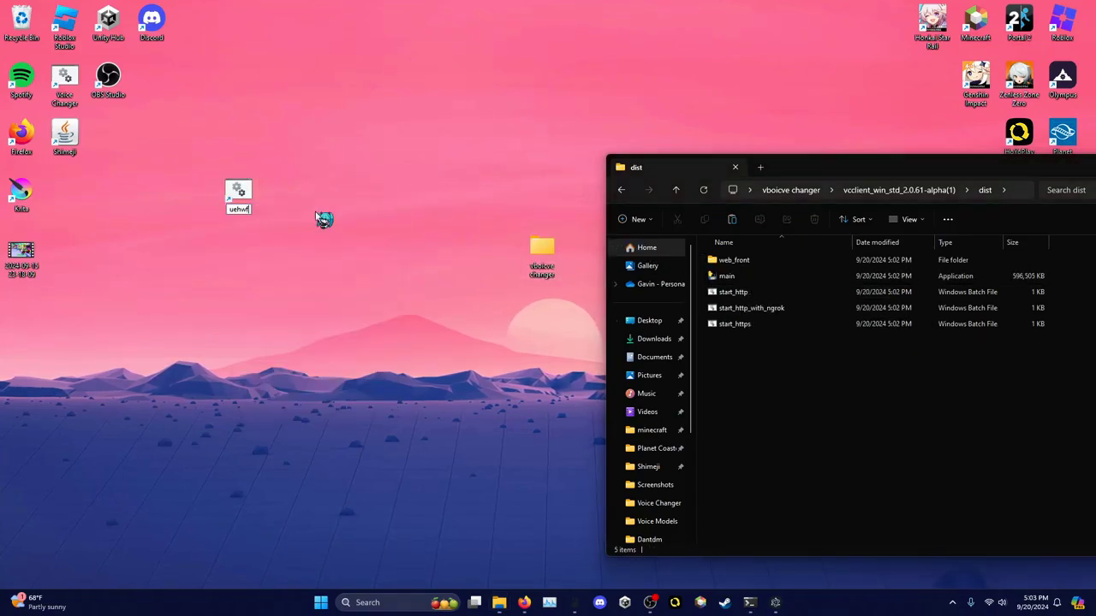
click(317, 210)
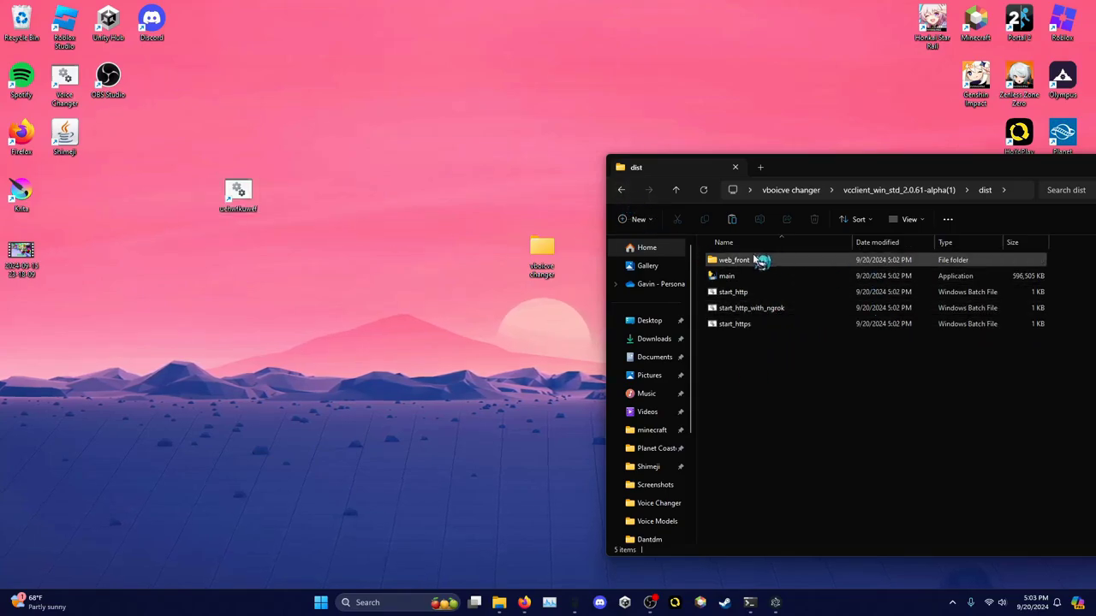
Step: Go back to the "vboicve changer" folder and rename the extracted vcclient folder "application files"
click(622, 190)
click(621, 189)
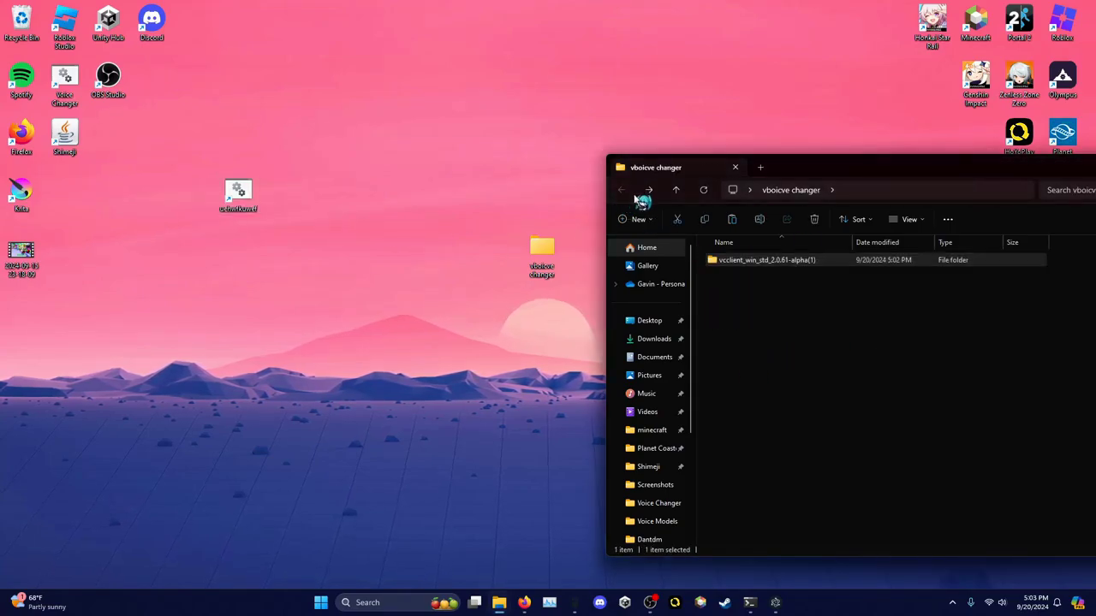
right_click(741, 269)
click(814, 273)
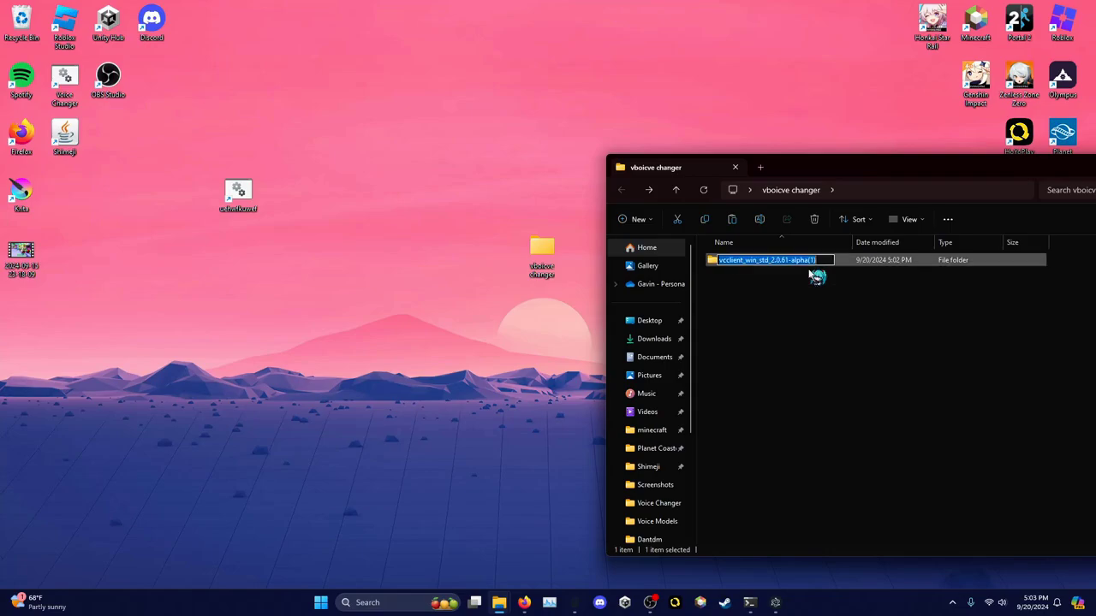
text(application fil)
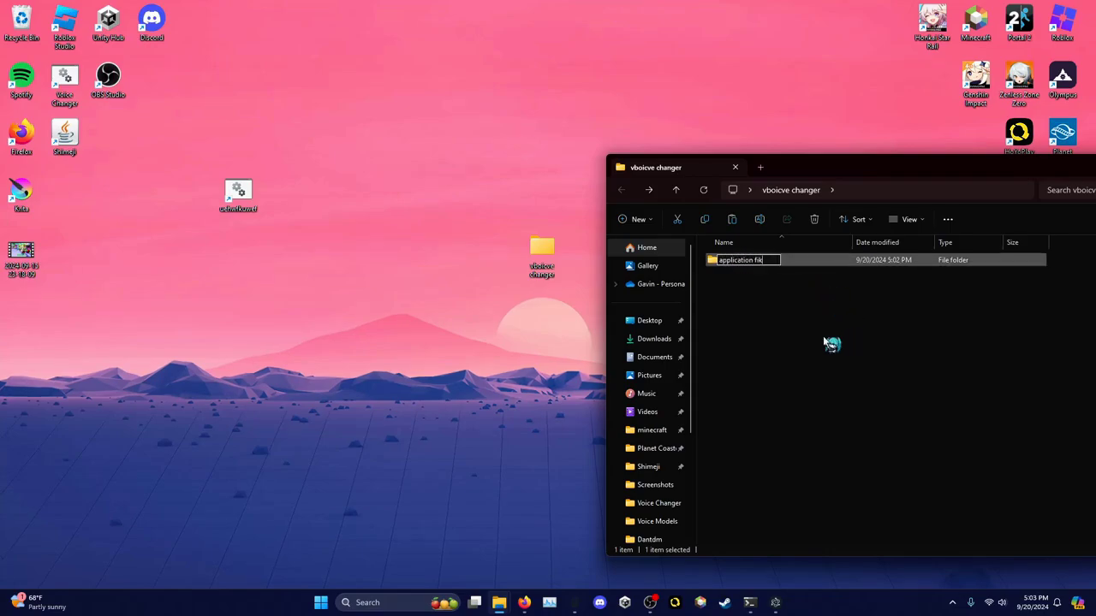
text(es)
click(826, 343)
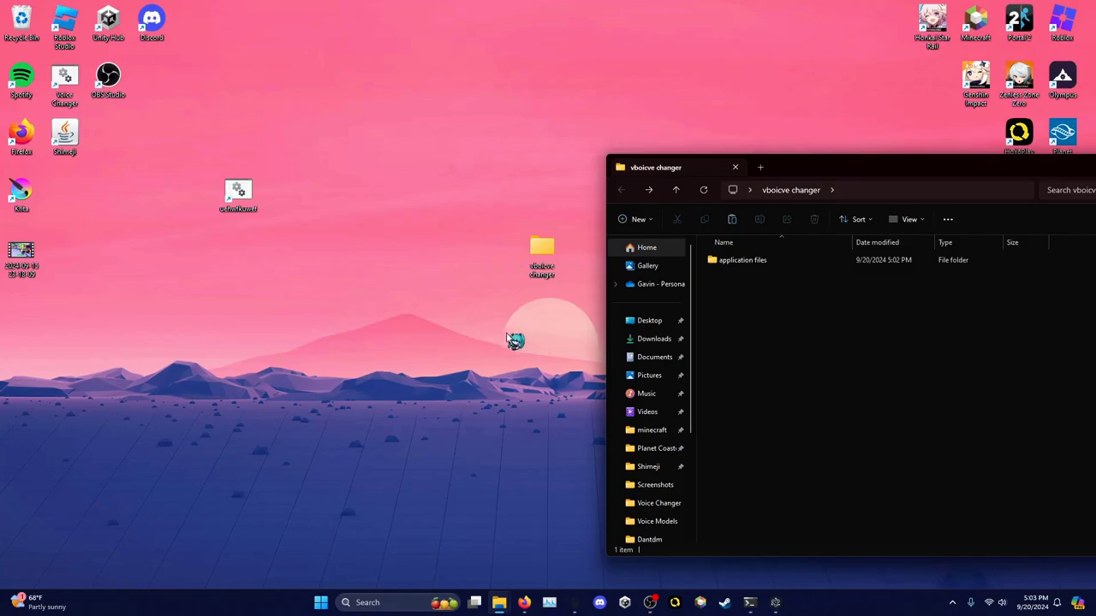
Step: Switch to Firefox, replace the Hugging Face tab with the bookmarked VB-CABLE page and download VBCABLE_Driver_Pack43.zip for Windows
click(524, 603)
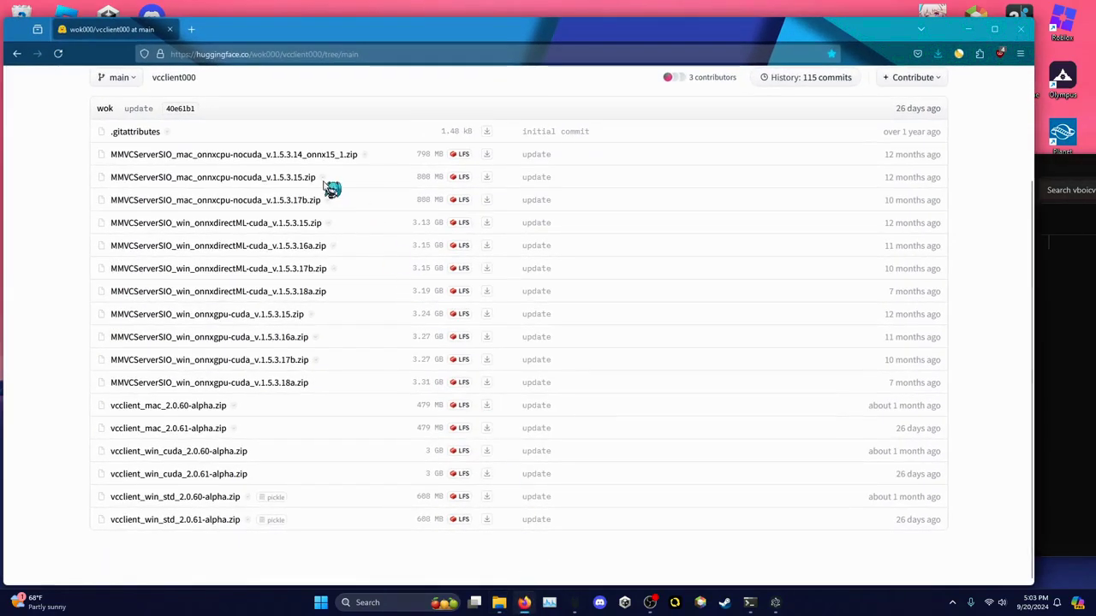
click(190, 29)
click(170, 29)
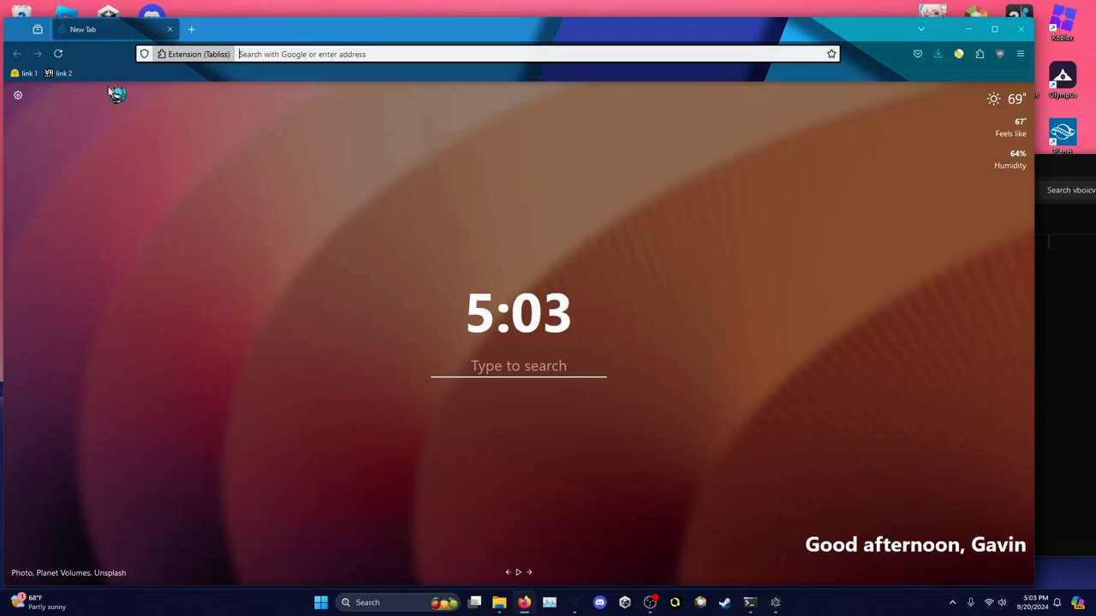
click(60, 73)
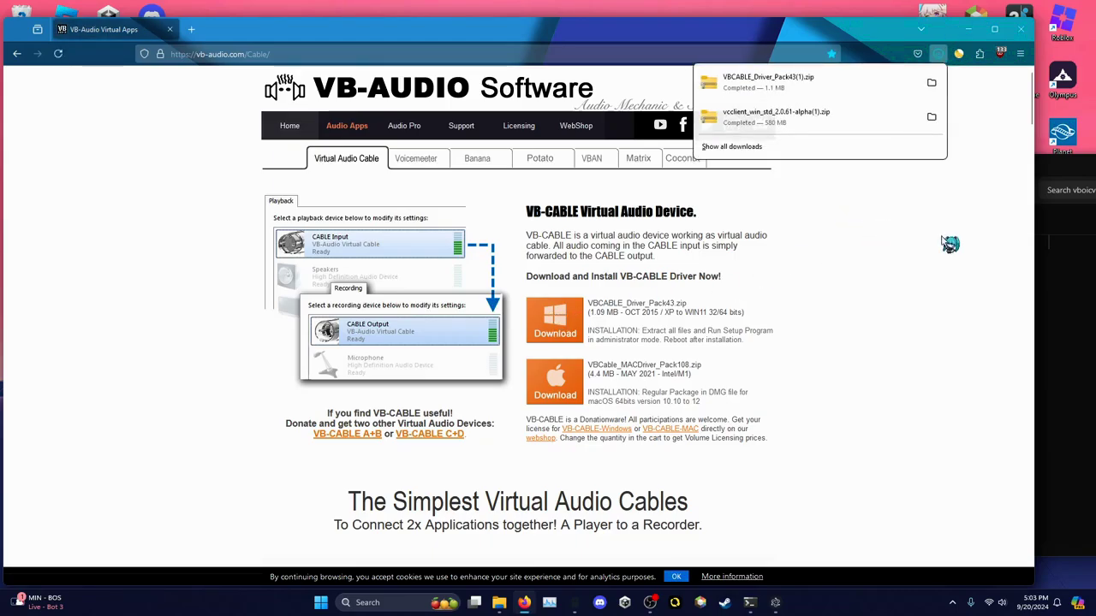
Step: Show the Downloads folder and copy the VBCABLE_Driver_Pack43(1) archive
click(934, 84)
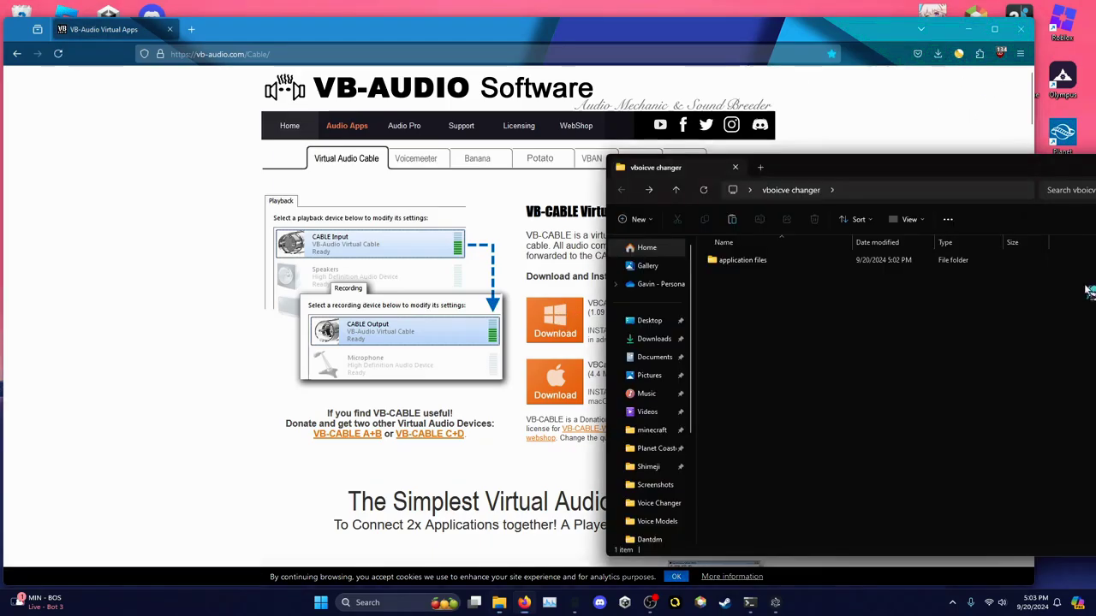
mouse_move(499, 602)
click(470, 548)
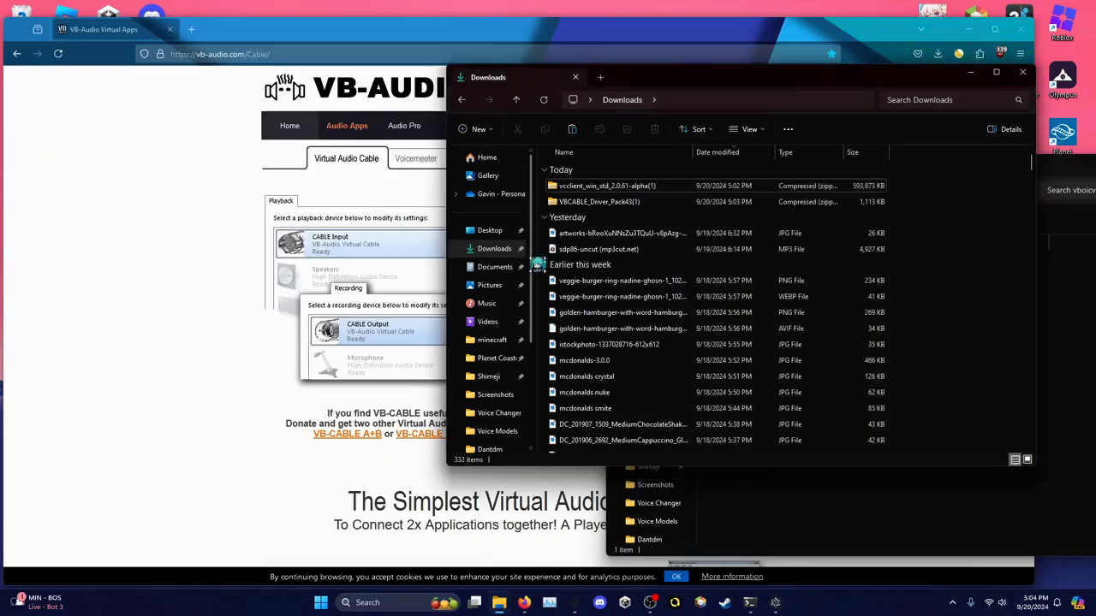
click(597, 203)
right_click(589, 208)
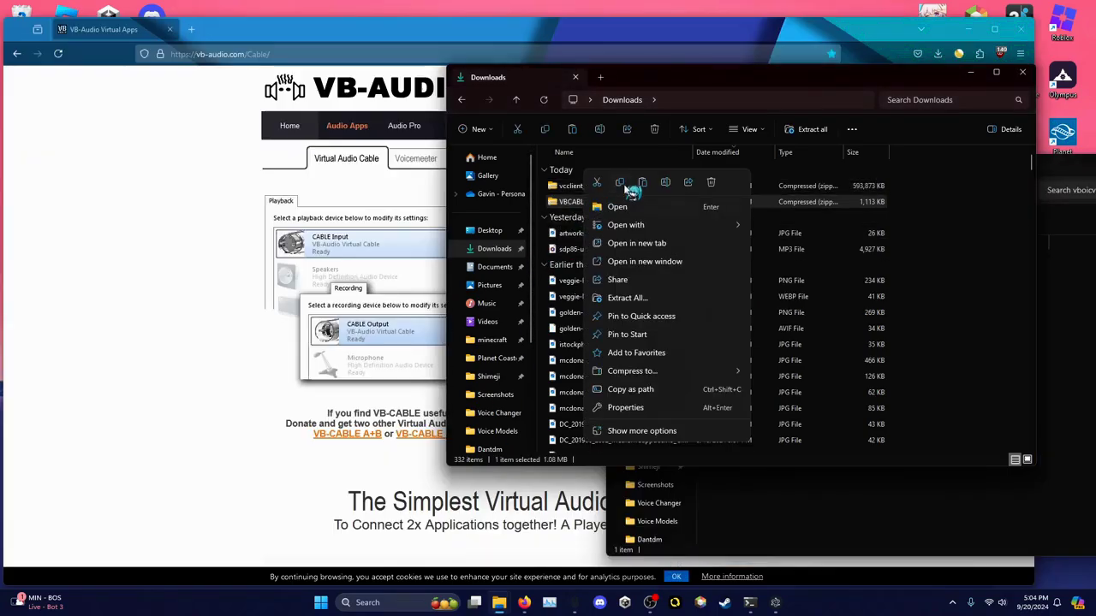
click(629, 182)
Step: Minimise the Downloads and Firefox windows and paste the copied driver archive into the "vboicve changer" folder
key(alt+Tab)
right_click(798, 317)
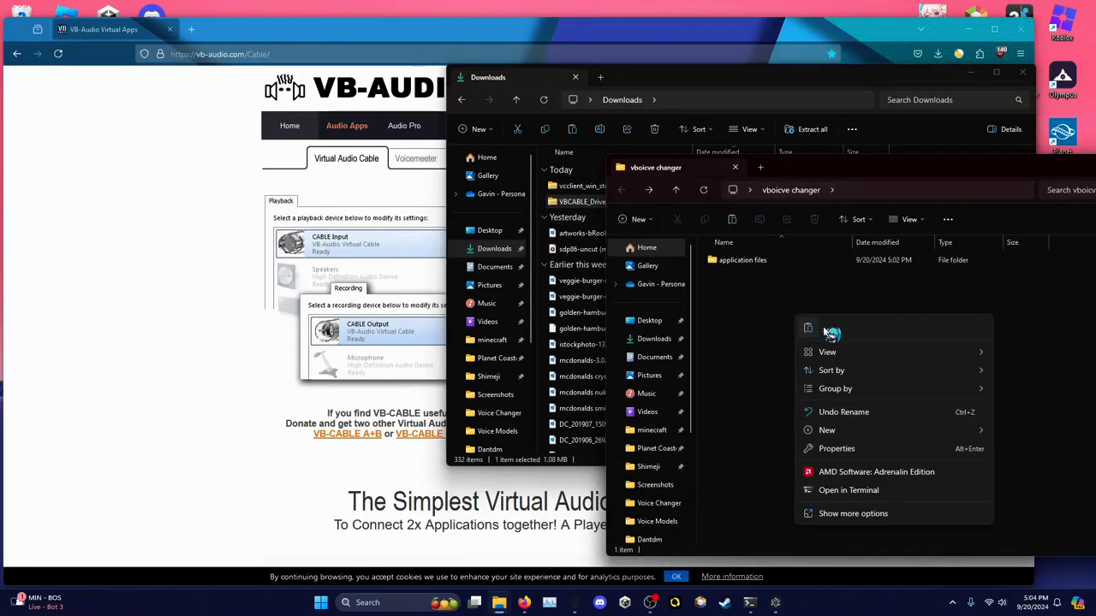
click(972, 74)
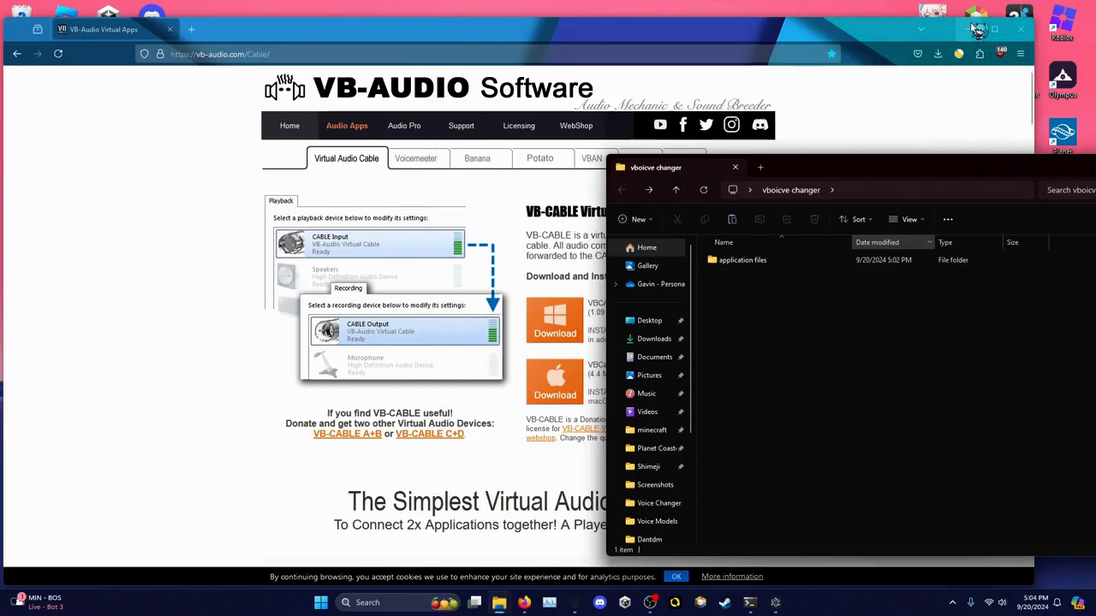
right_click(742, 321)
click(762, 347)
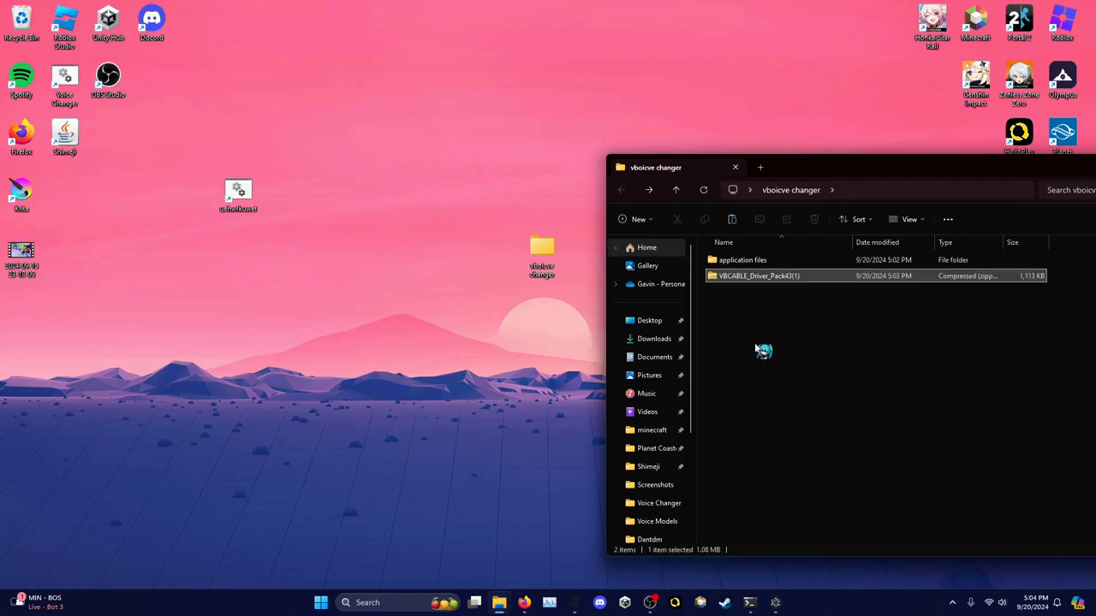
Step: Extract the VBCABLE driver archive to its default subfolder, close the extracted files window and delete the zipped archive
right_click(751, 282)
click(800, 305)
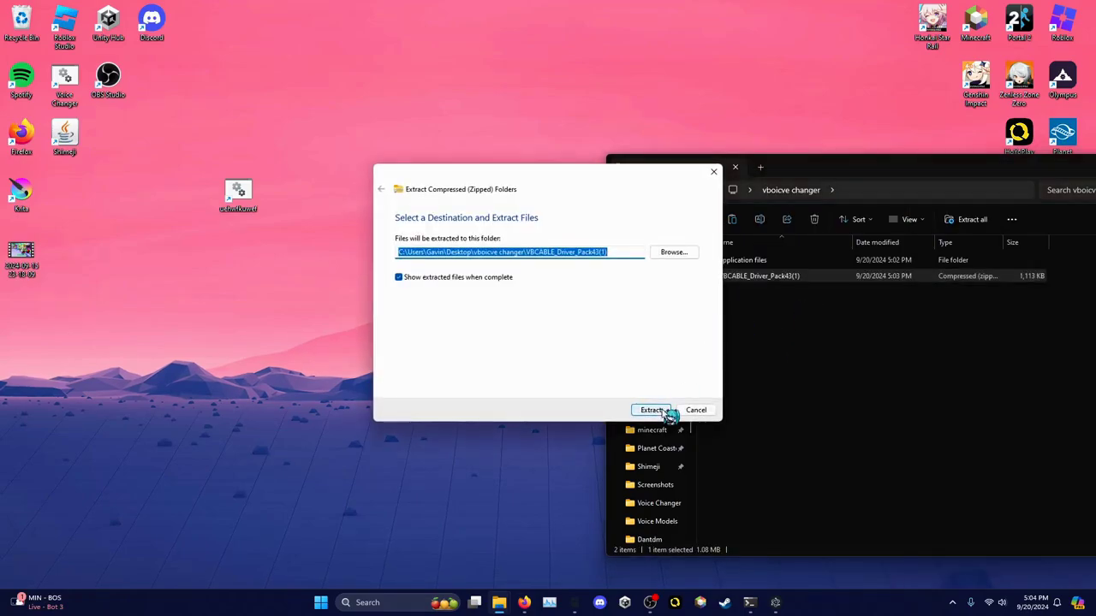
click(667, 412)
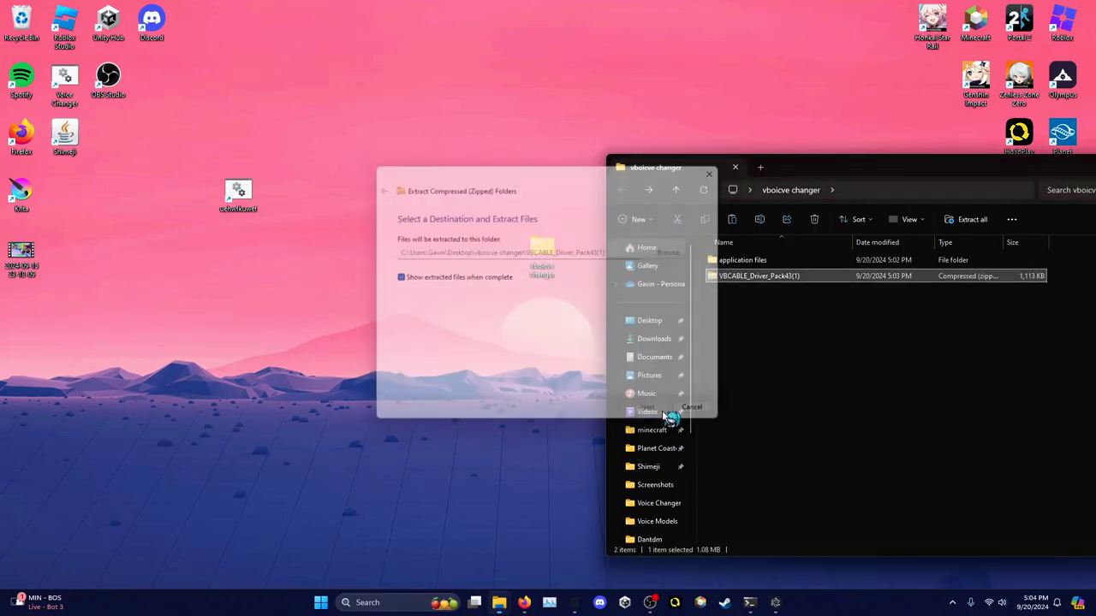
key(ctrl+w)
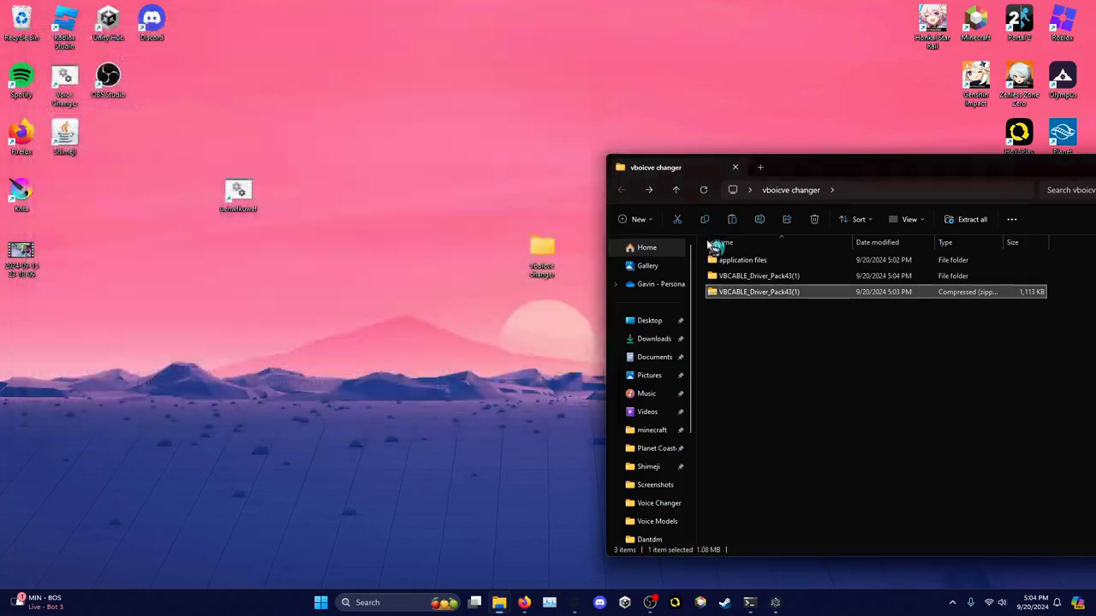
key(Delete)
Step: Rename the extracted VBCABLE_Driver_Pack43(1) folder "cable"
click(753, 278)
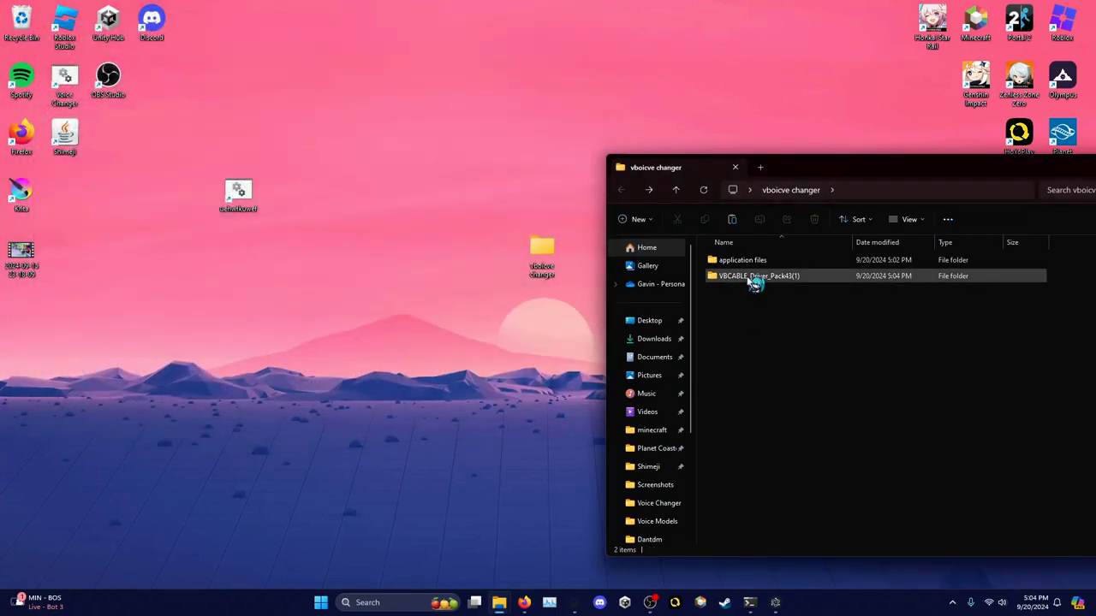
right_click(753, 278)
click(826, 276)
text(cable)
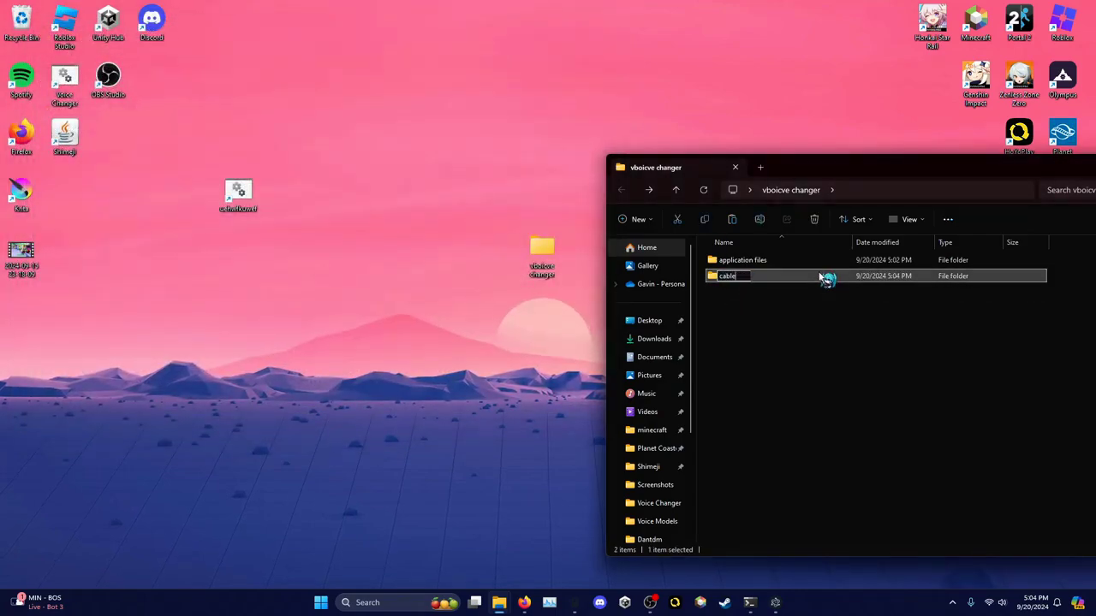
key(Return)
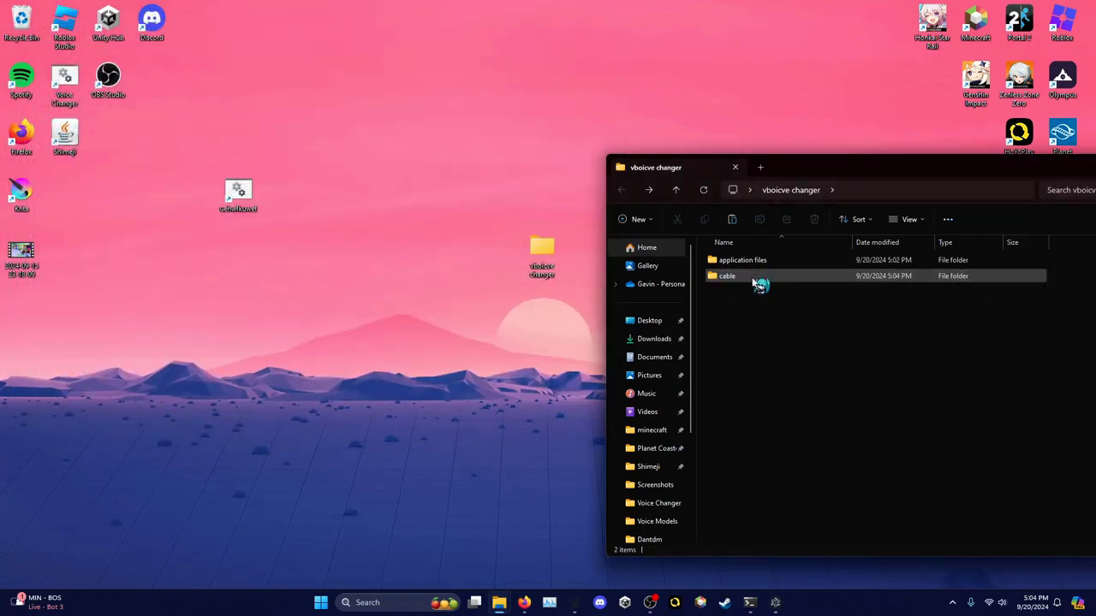
Step: Open the "cable" folder and run VBCABLE_Setup_x64 as administrator, approving the permission request
double_click(761, 277)
scroll(787, 351, down, 3)
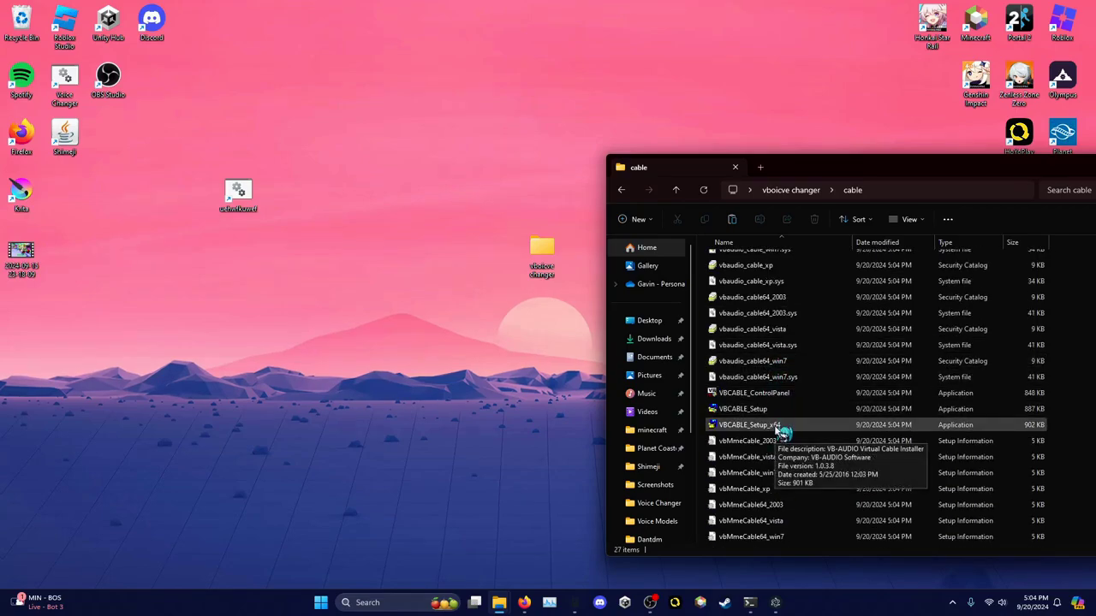
right_click(779, 432)
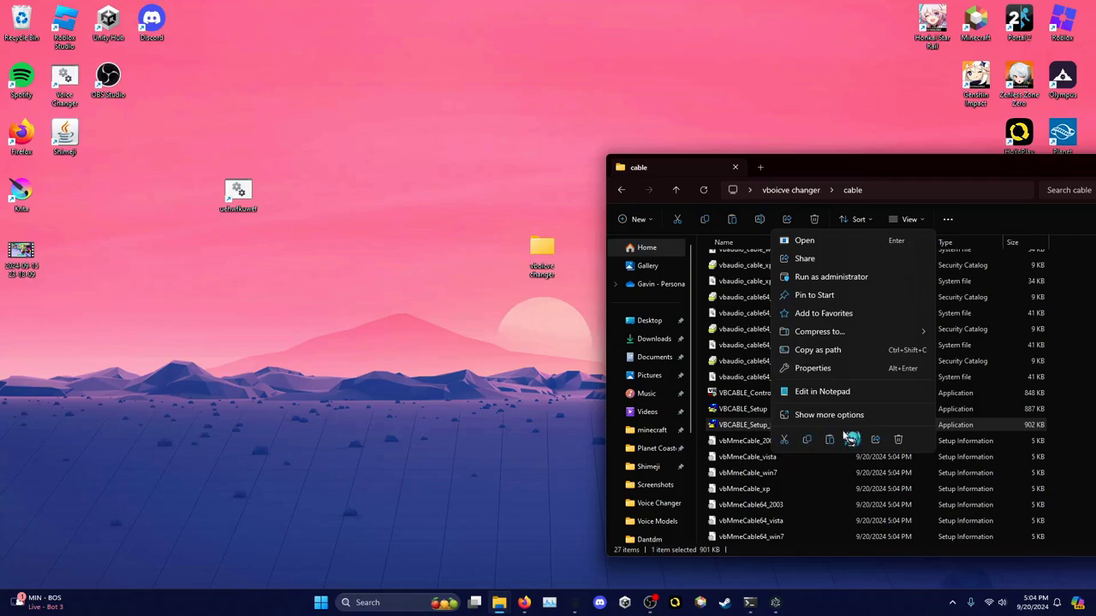
click(842, 280)
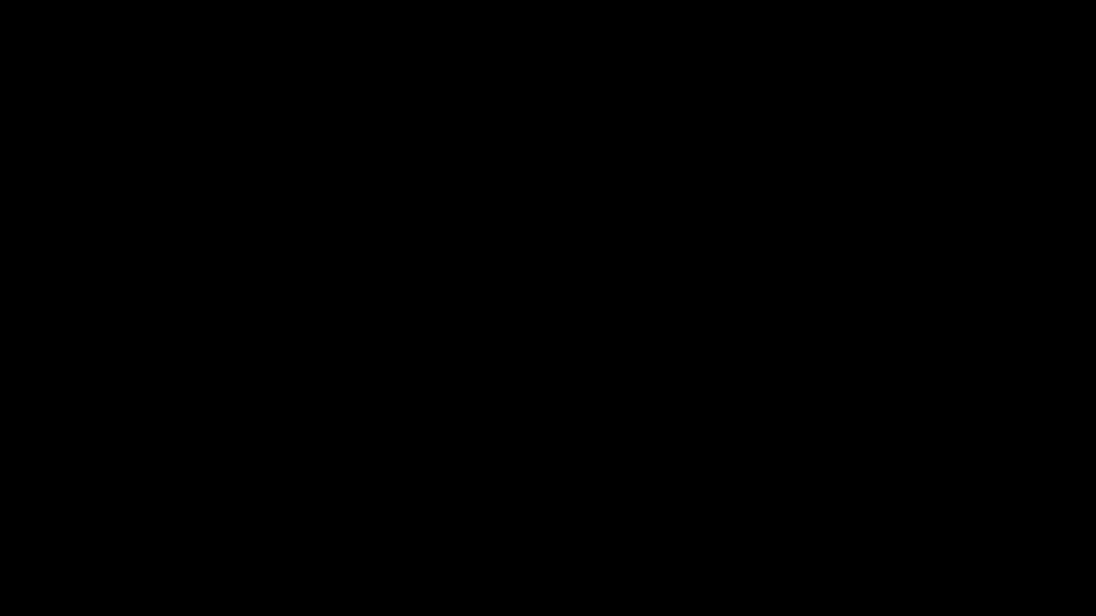
click(510, 403)
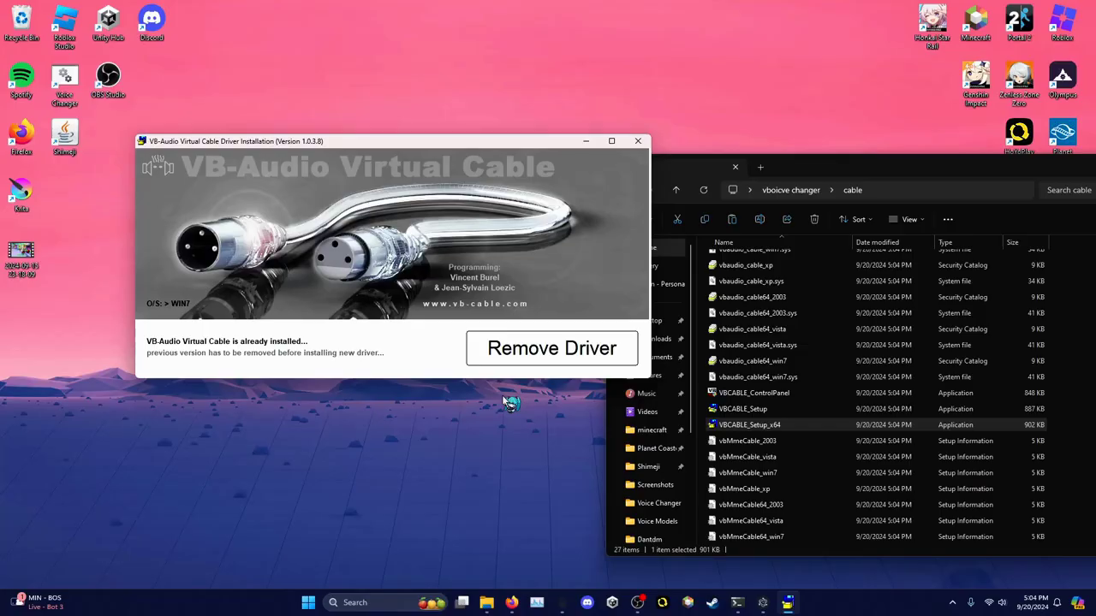
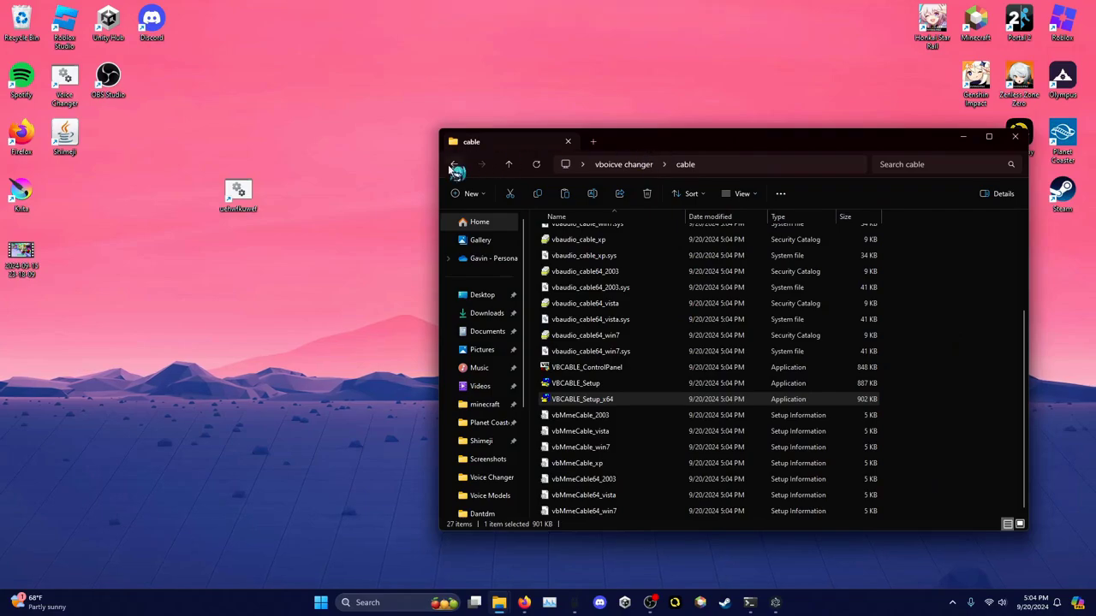
Step: Return to the "vboicve changer" folder, then launch the "uehwfkuwef" desktop shortcut and allow start_http.bat to run despite the SmartScreen warning
click(625, 163)
drag(643, 145, 800, 152)
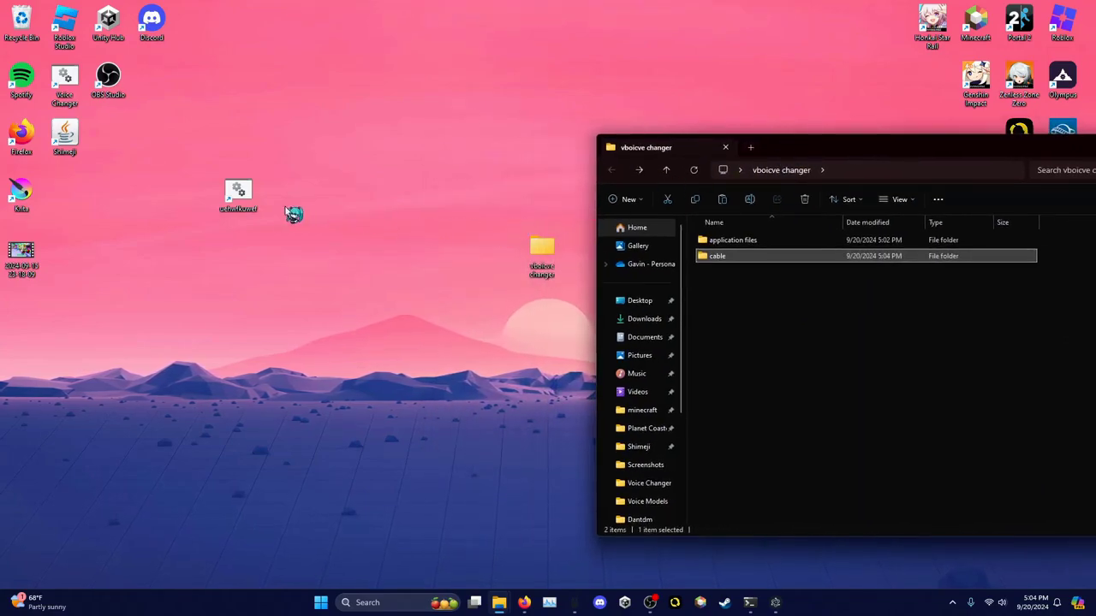
click(347, 229)
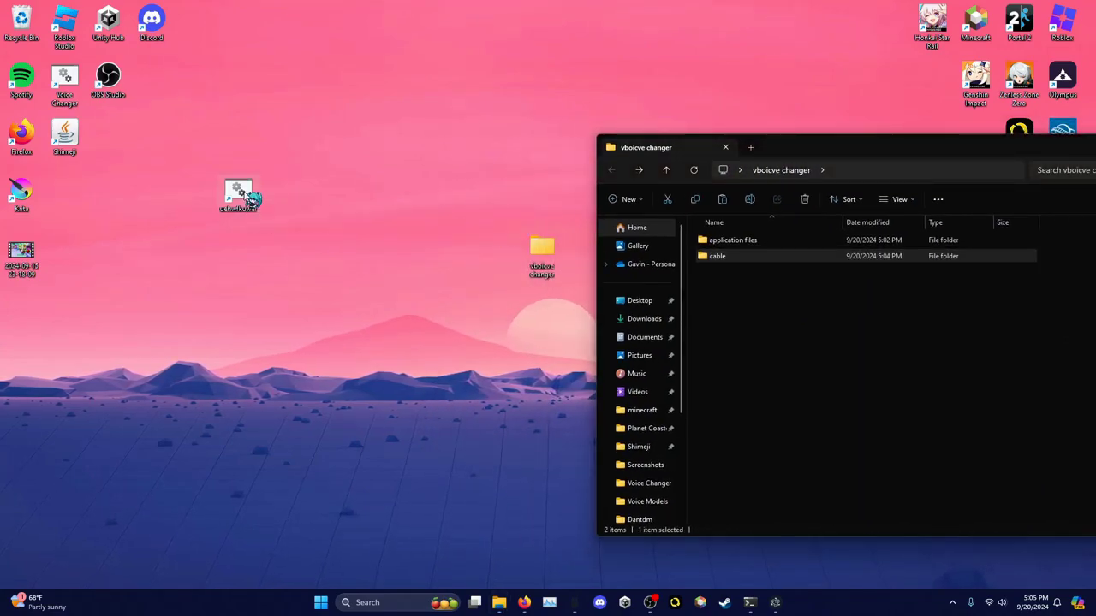
click(435, 216)
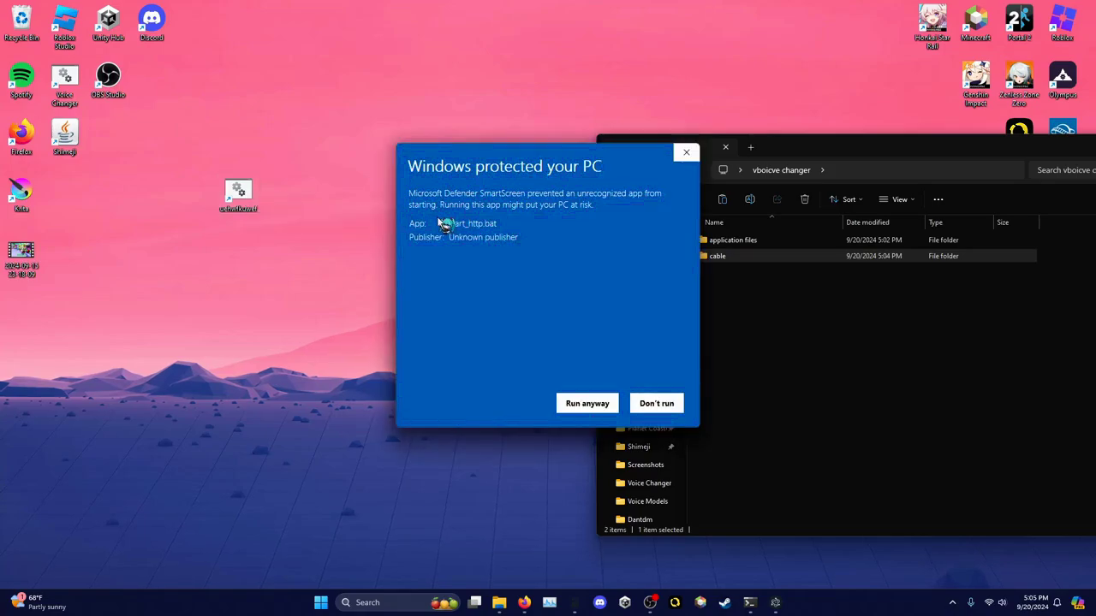
click(587, 404)
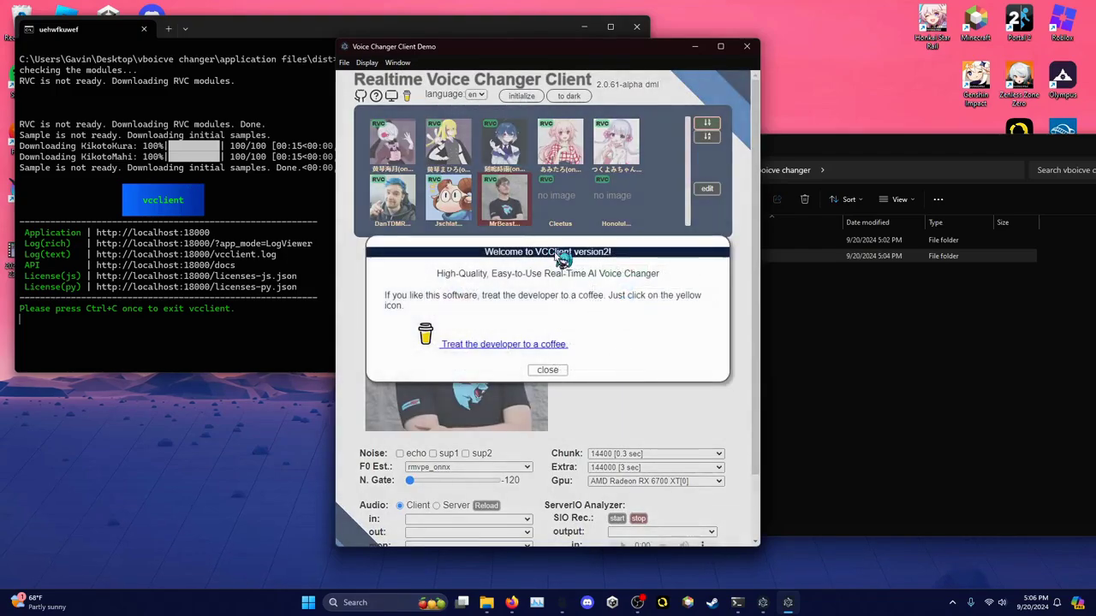
Step: Dismiss the VCClient welcome message, look over the voice changer settings and close the Voice Changer Client window
click(548, 368)
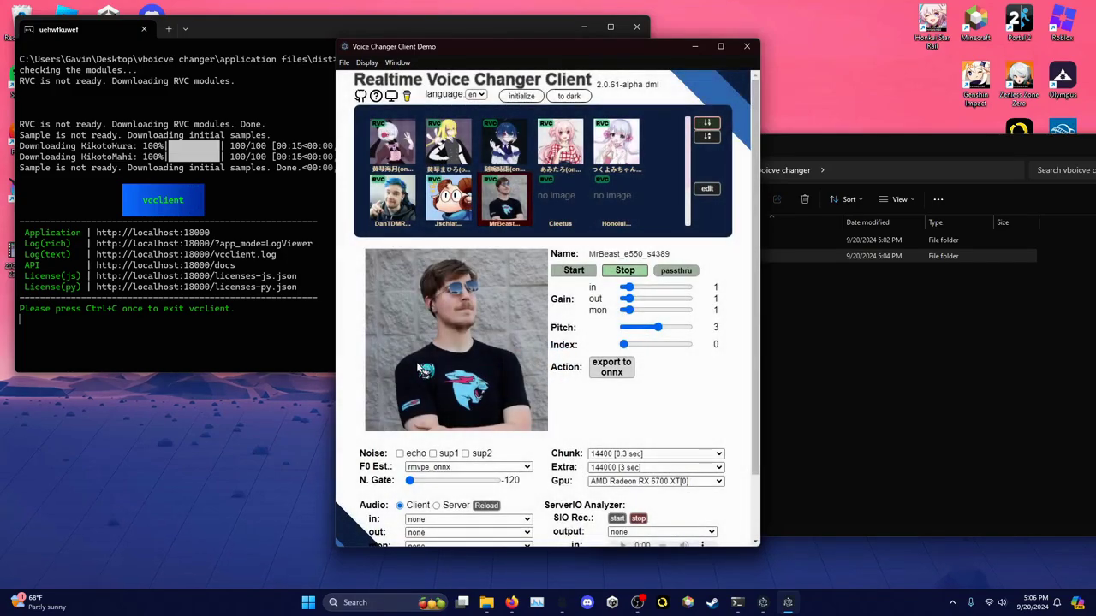
scroll(429, 368, down, 1)
scroll(591, 330, up, 1)
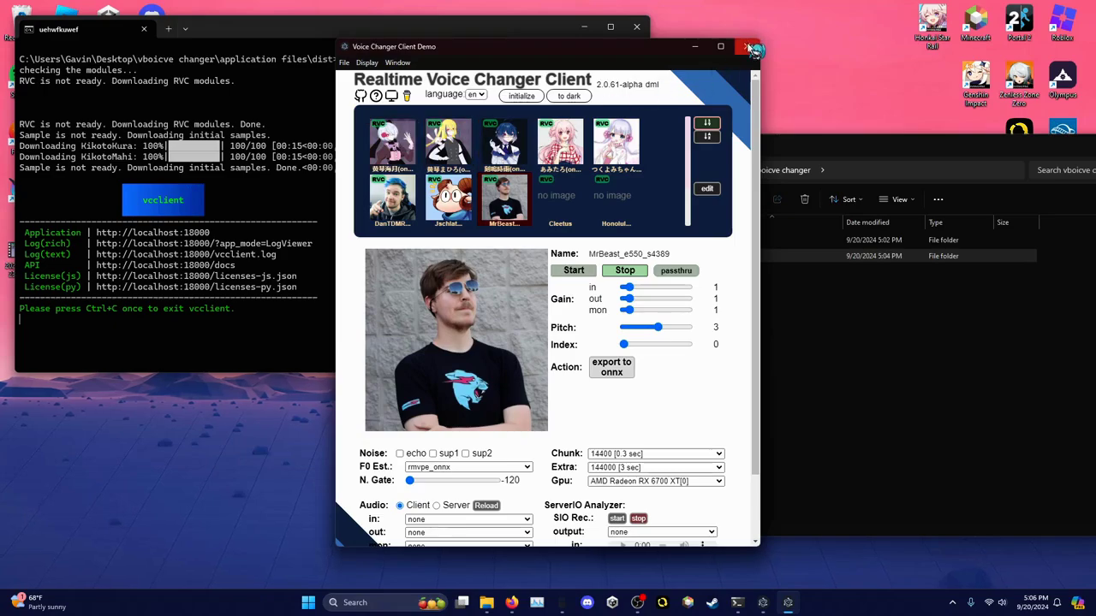
mouse_move(770, 598)
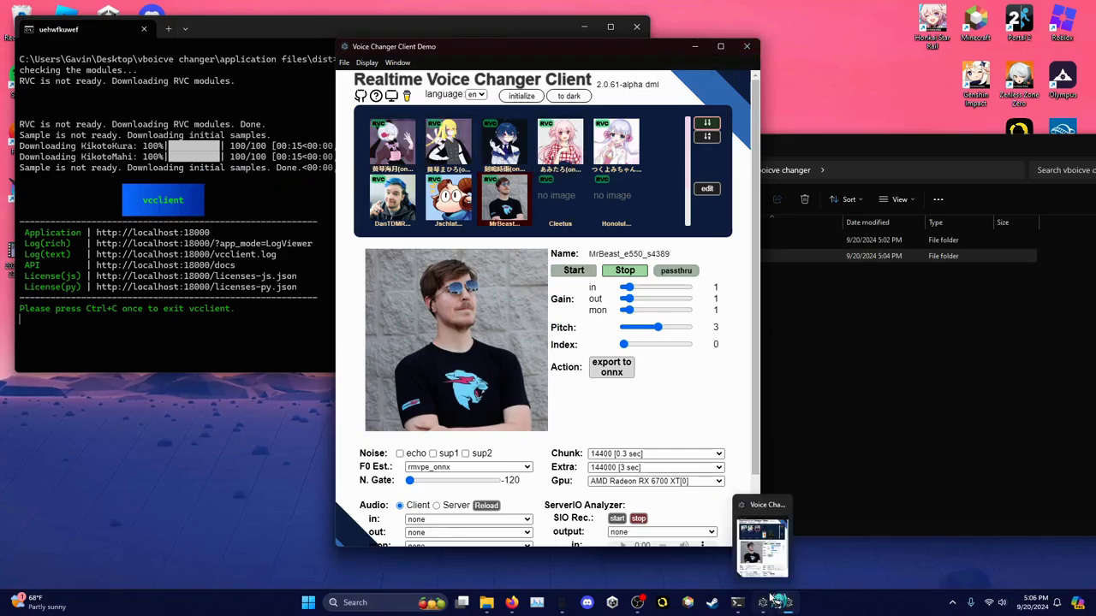
click(746, 47)
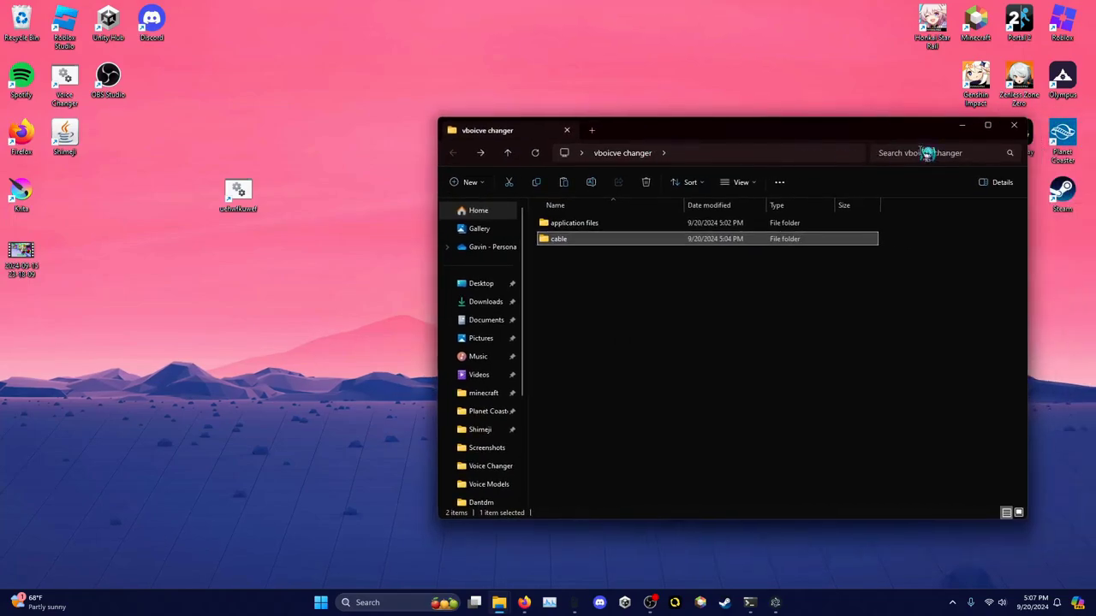
Step: Minimize the folder window, return to the Voice Changer Client and select the Bluetooth Beats Studio headset as the client audio input
click(961, 125)
click(817, 601)
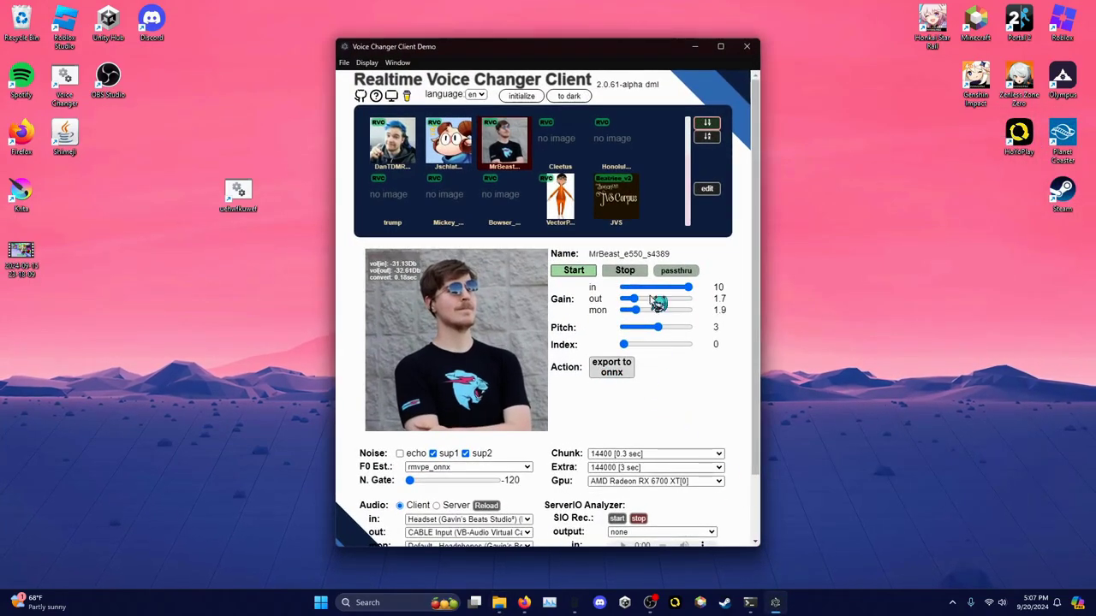
scroll(565, 300, down, 2)
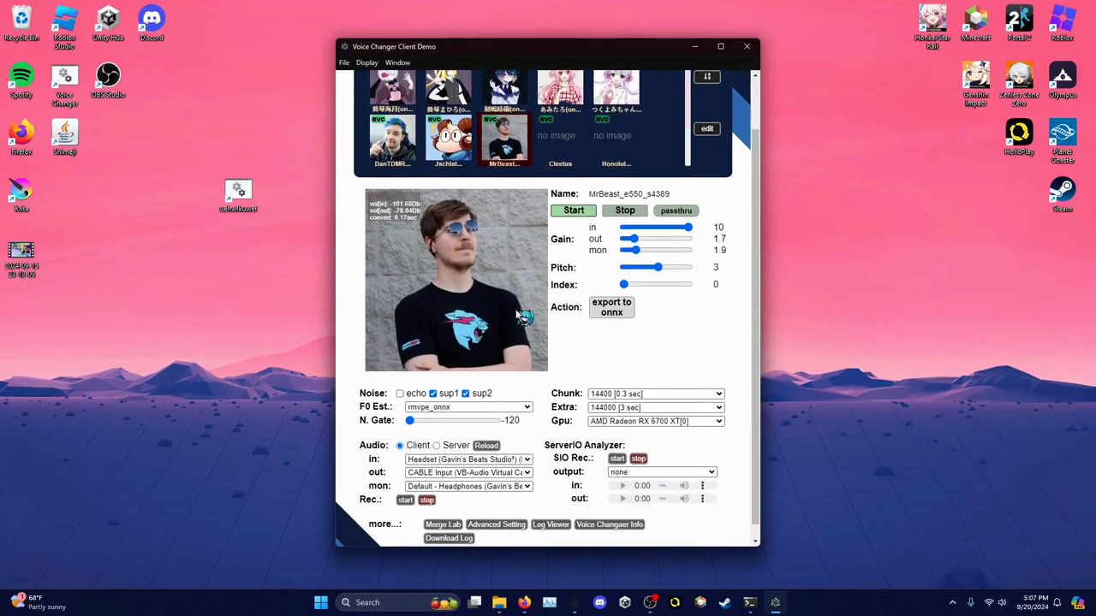
click(505, 445)
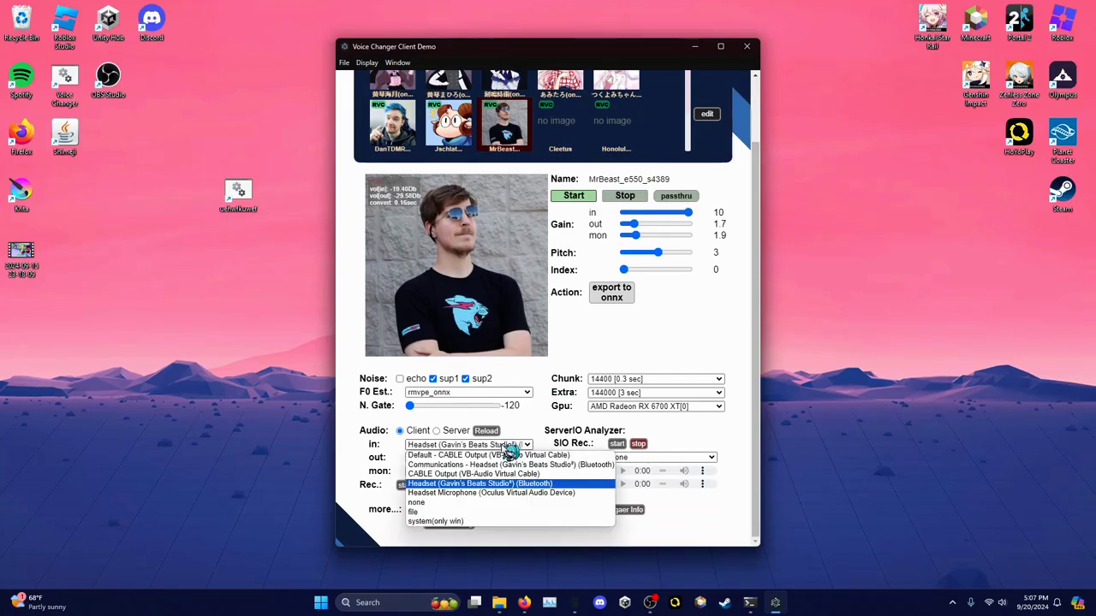
click(450, 484)
Step: Set the audio output to CABLE Input (VB-Audio Virtual Cable) and the monitor device to the default Bluetooth headphones
click(459, 459)
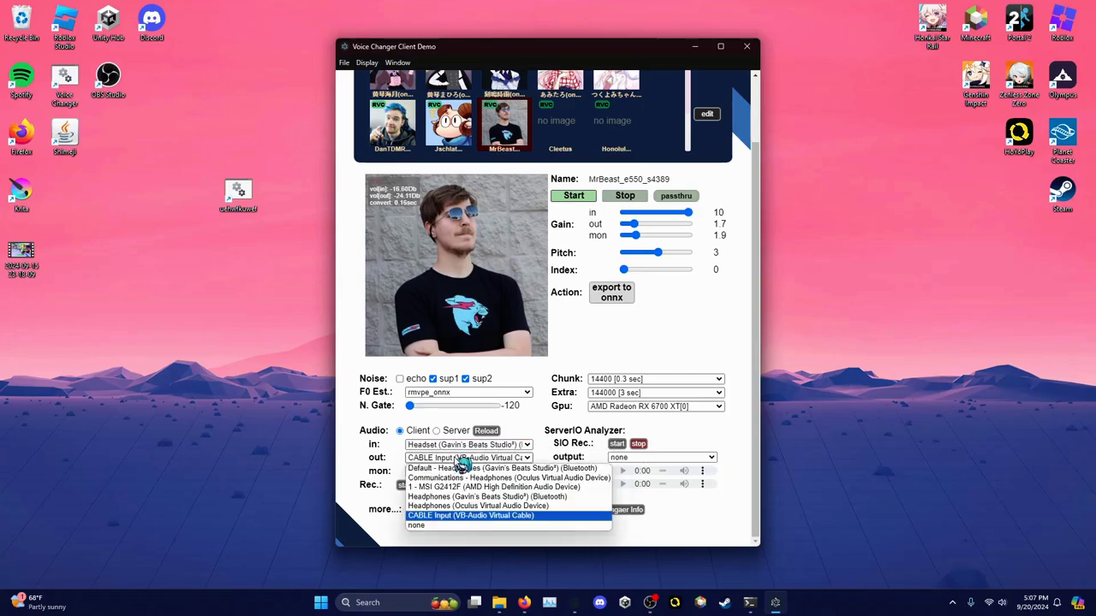
click(471, 516)
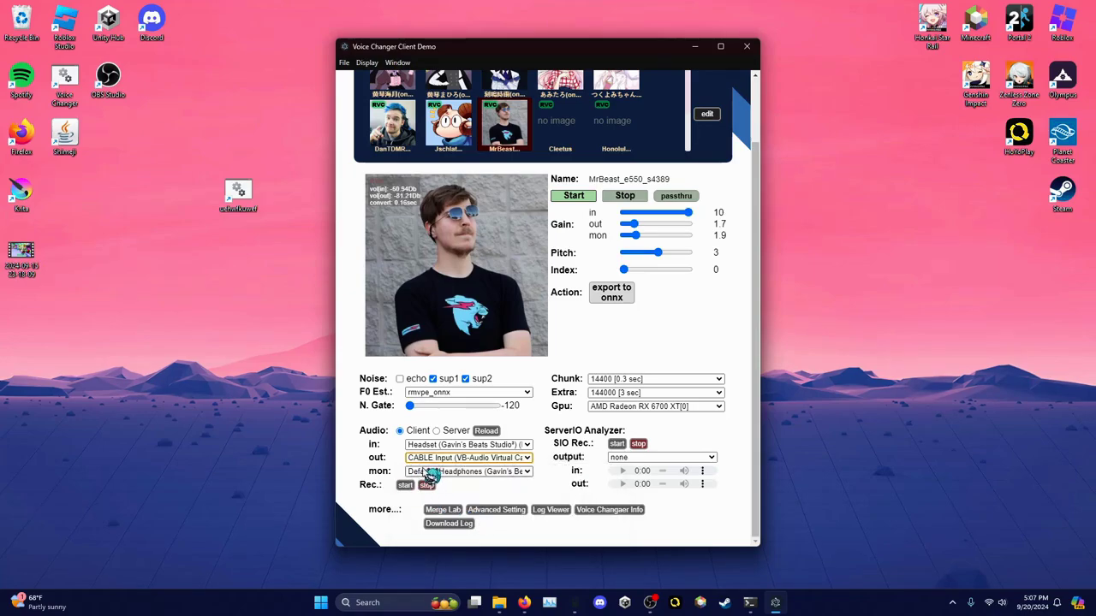
click(426, 475)
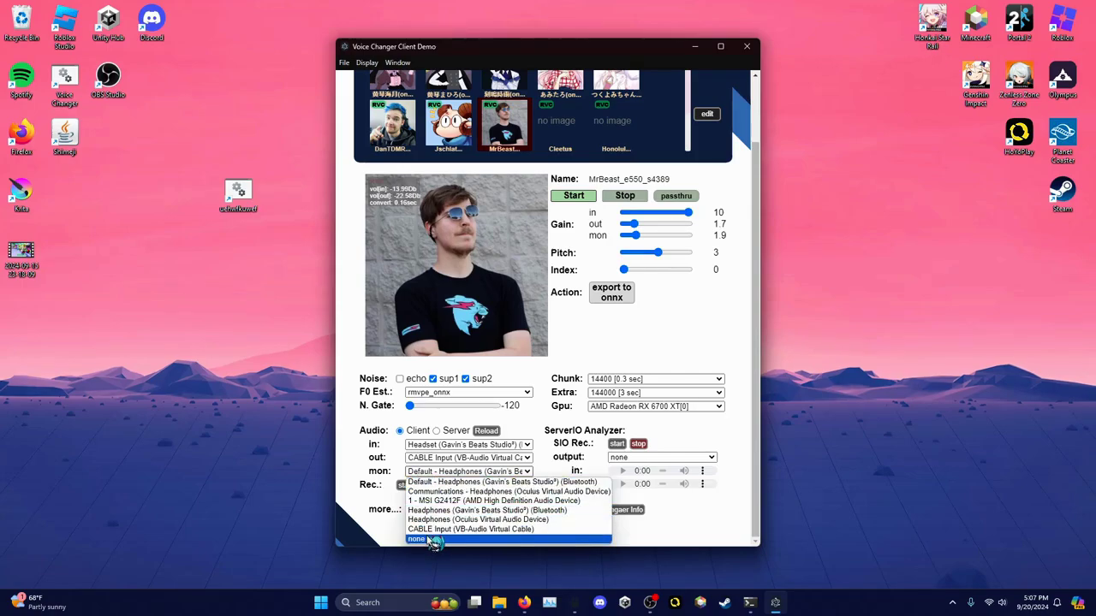
click(454, 482)
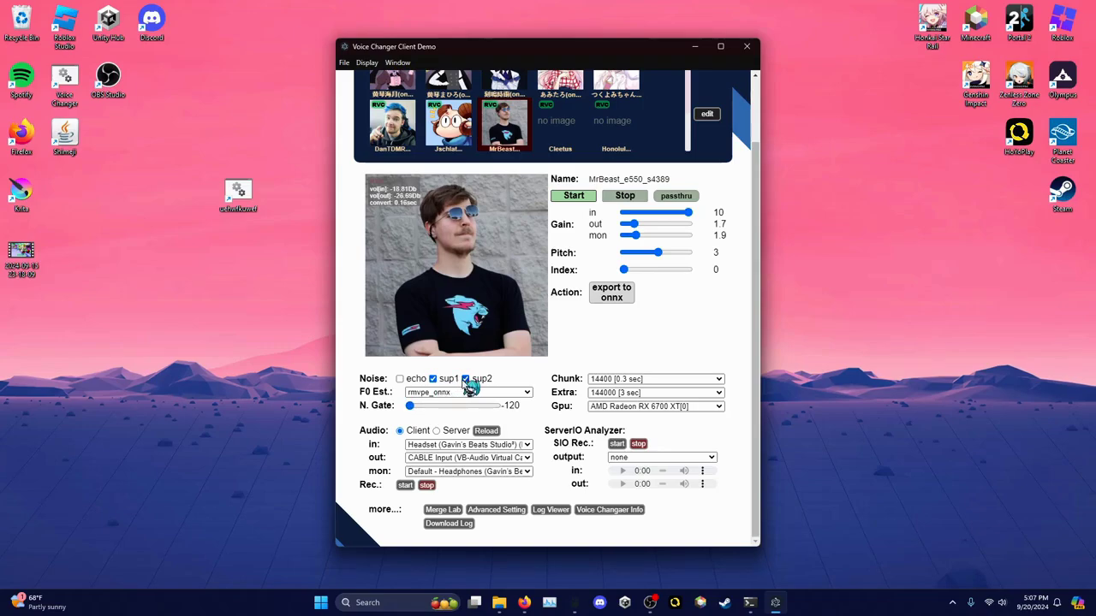
Step: Set Chunk to 14400 [0.3 sec] and Extra to 144000 [3 sec]
click(625, 380)
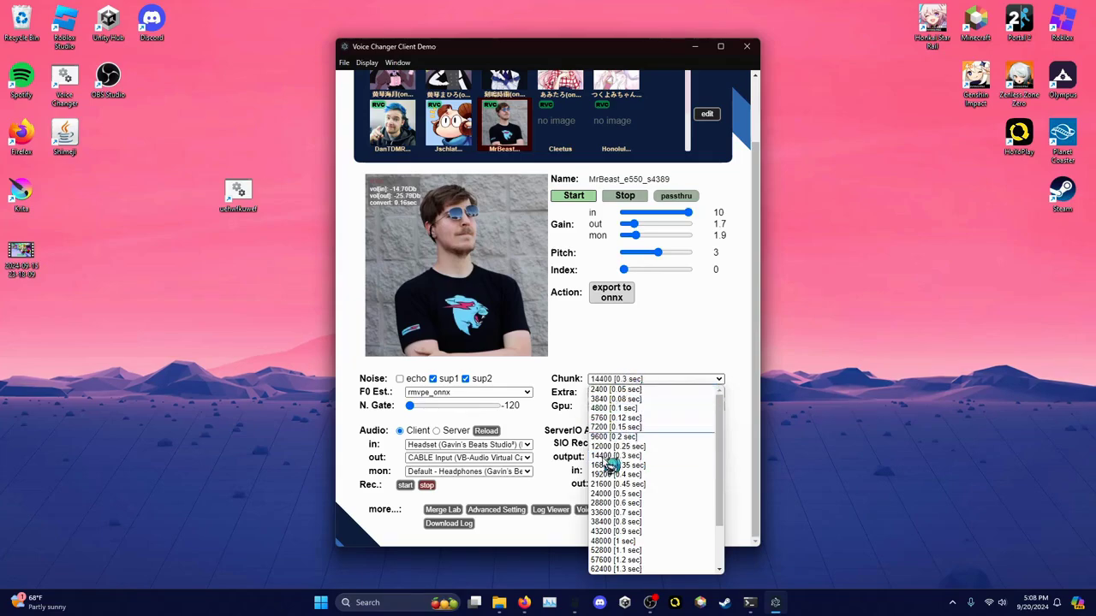
scroll(607, 499, down, 3)
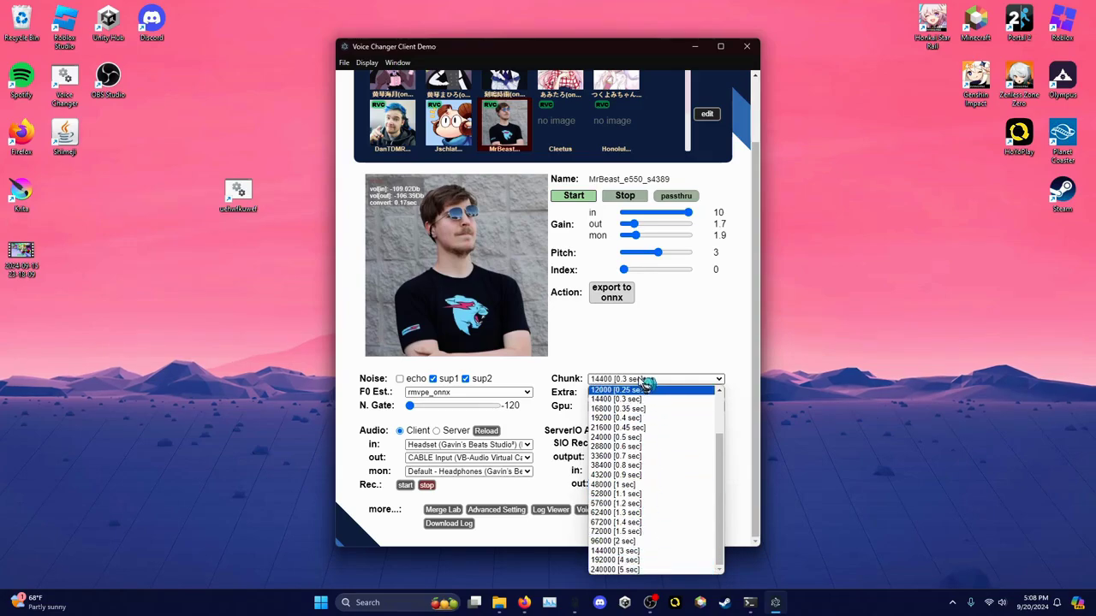
click(616, 399)
click(632, 392)
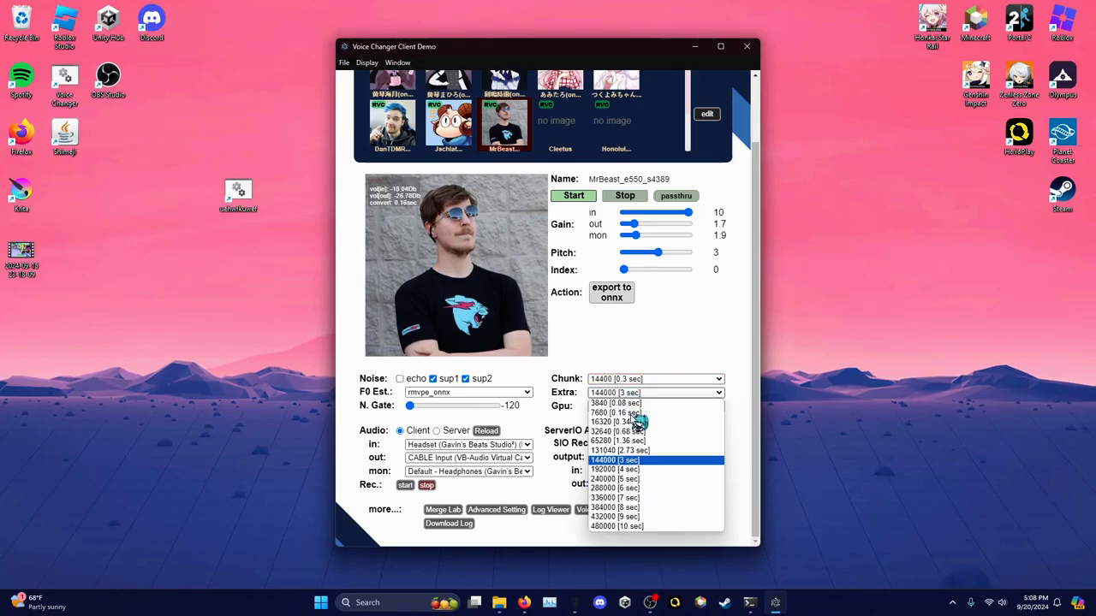
click(616, 460)
Step: Select AMD Radeon RX 6700 XT[0] as the GPU and set the voice pitch to 3
click(618, 407)
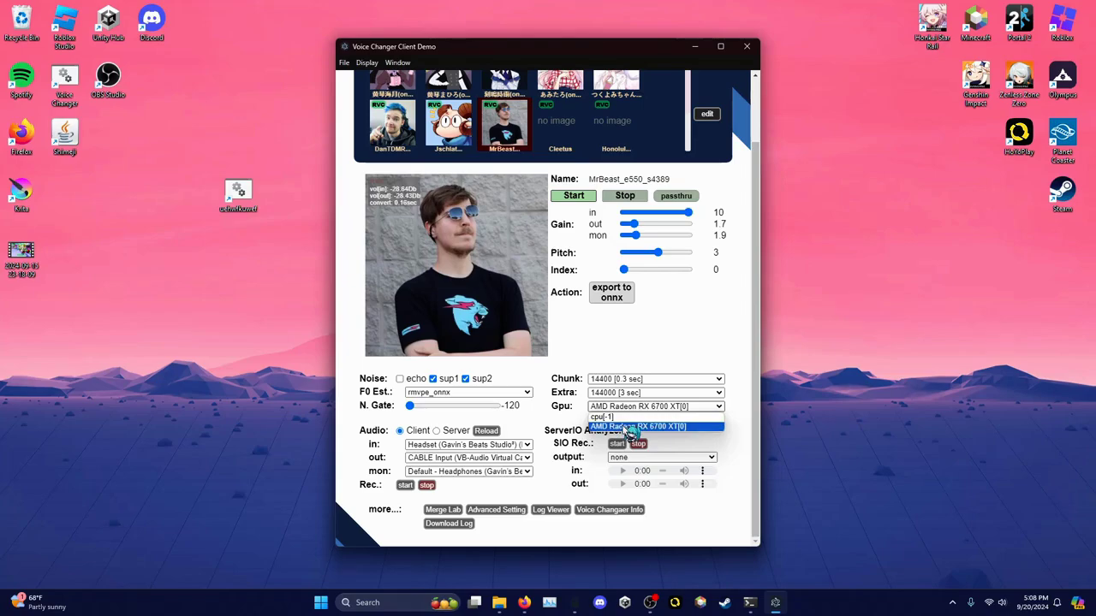
click(619, 427)
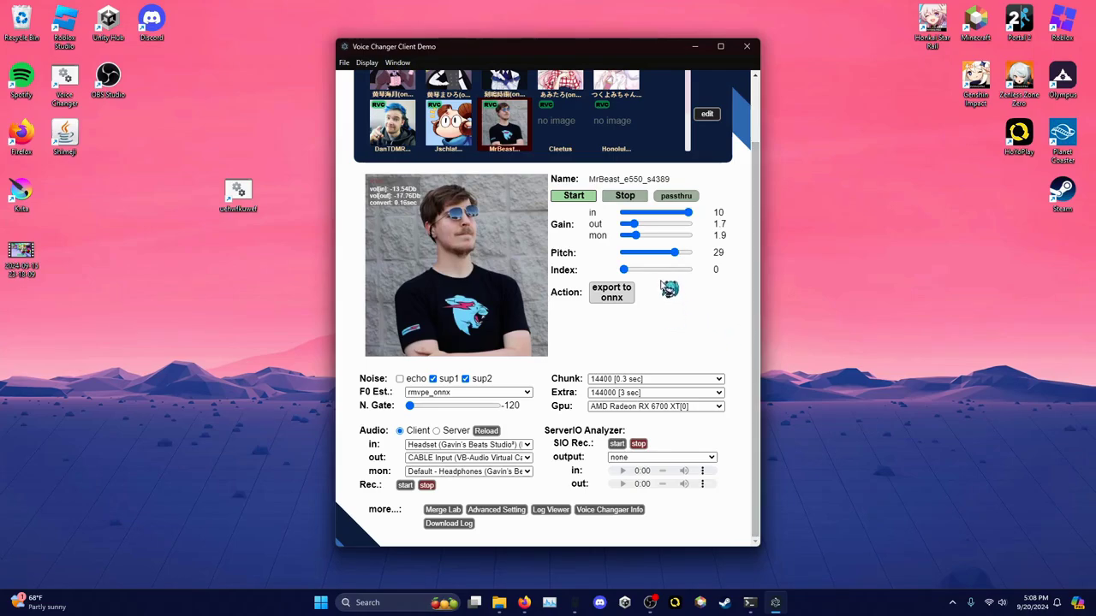
drag(673, 255, 656, 256)
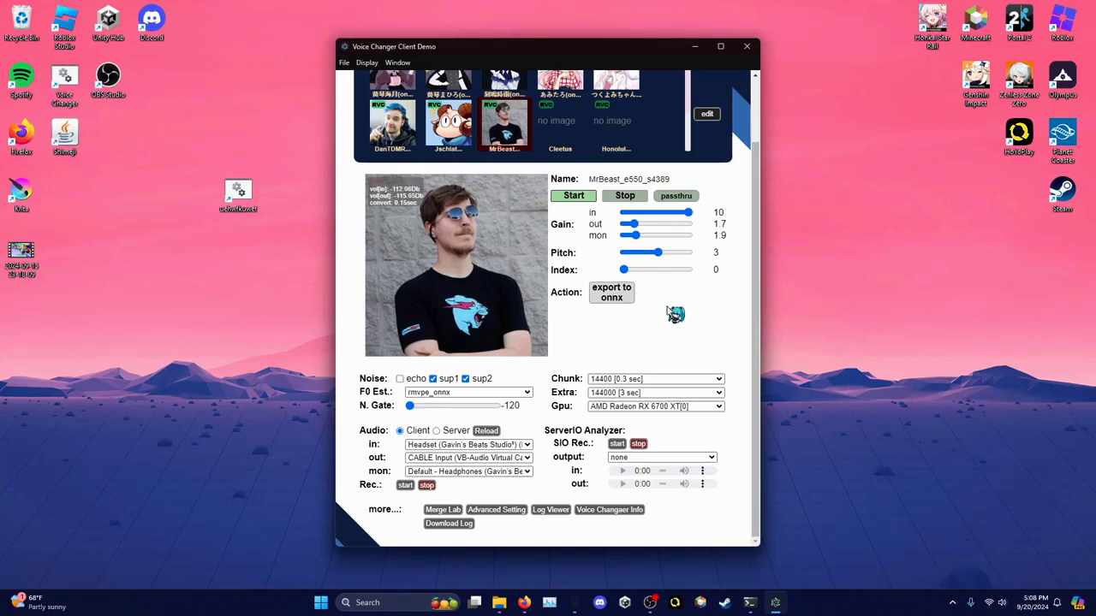
Step: Try the JschlattOv2 and Honolulu-JP voice models, switch back to the MrBeast model and look through the model list
scroll(676, 314, up, 2)
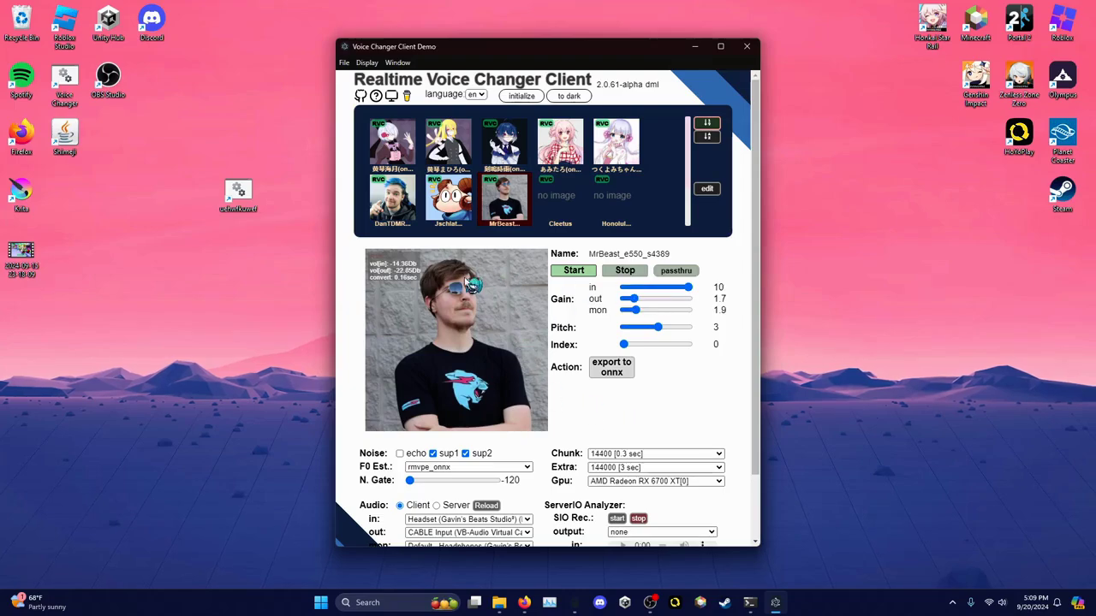
scroll(514, 172, down, 1)
scroll(548, 163, up, 1)
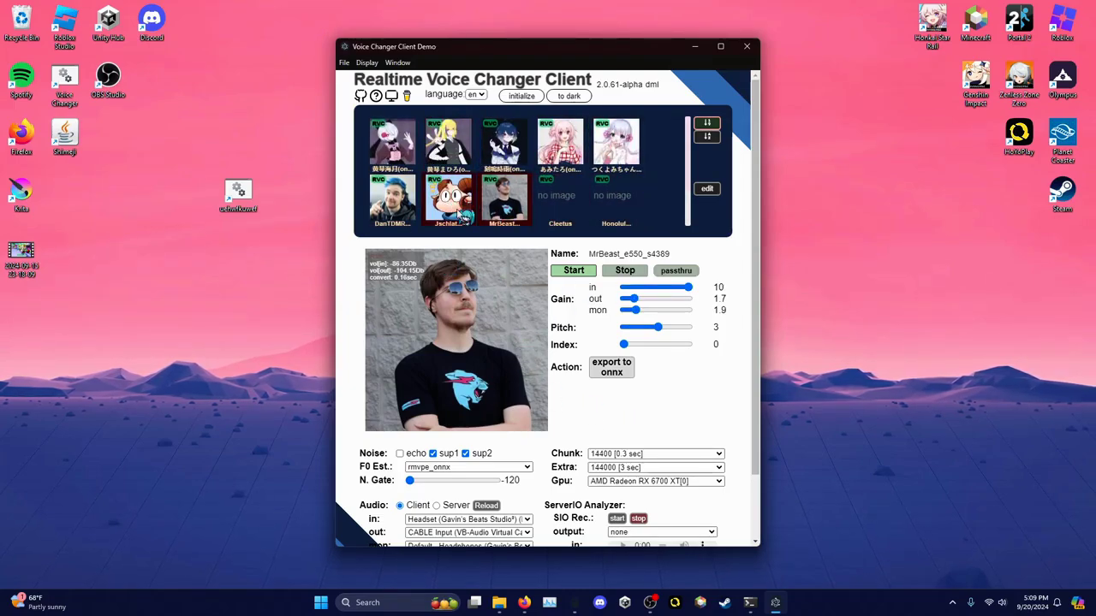
click(462, 215)
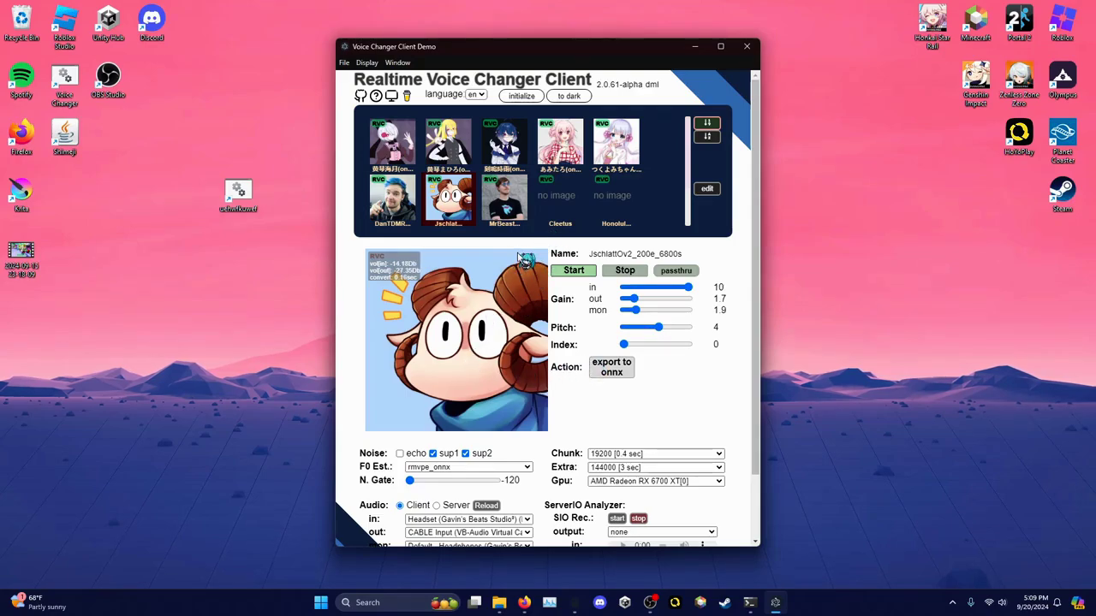
click(613, 201)
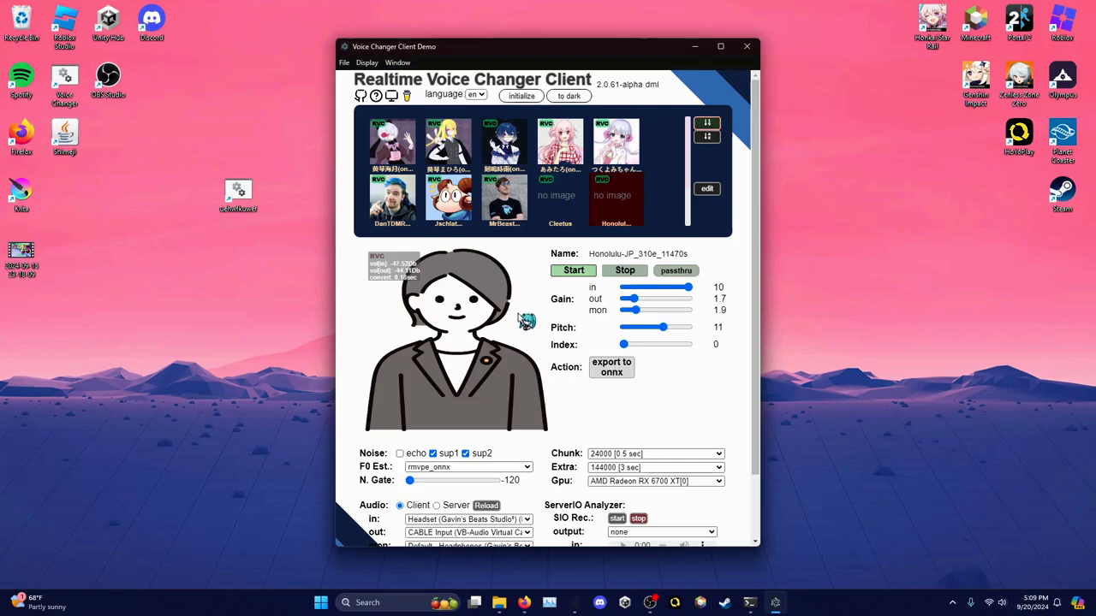
click(505, 200)
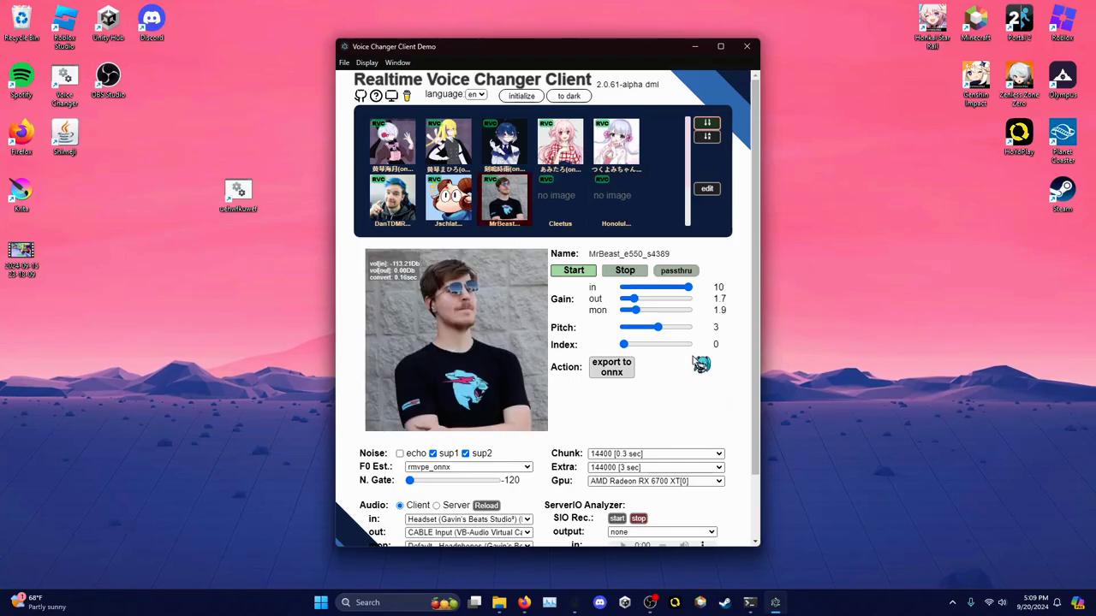
scroll(582, 233, down, 1)
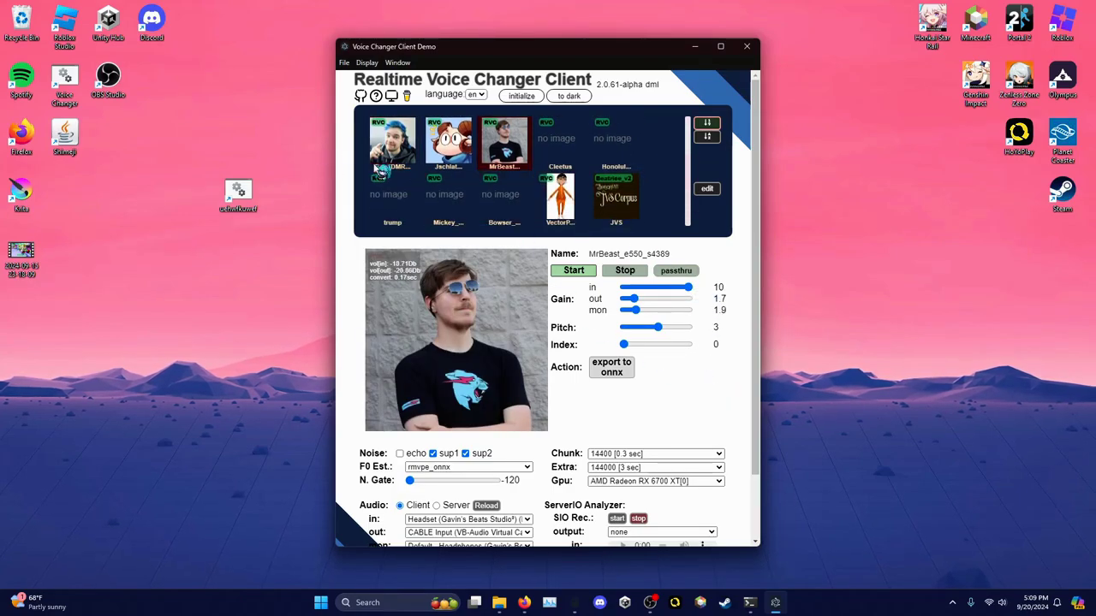
scroll(571, 141, up, 1)
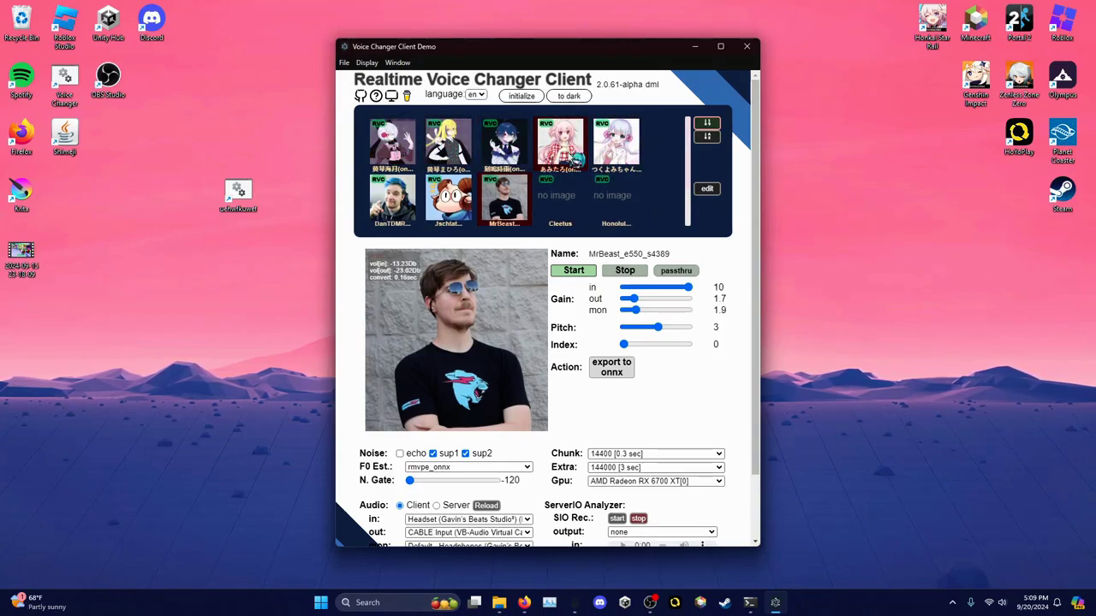
Step: Switch to Discord and join the AI HUB server using the invite "aihub"
click(601, 603)
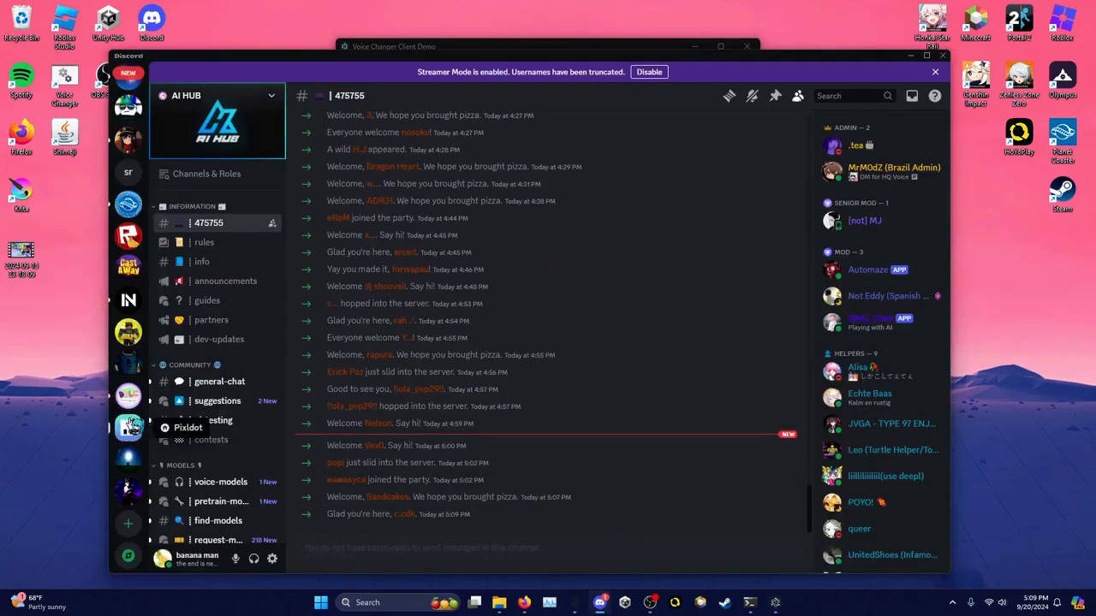
click(134, 531)
click(502, 449)
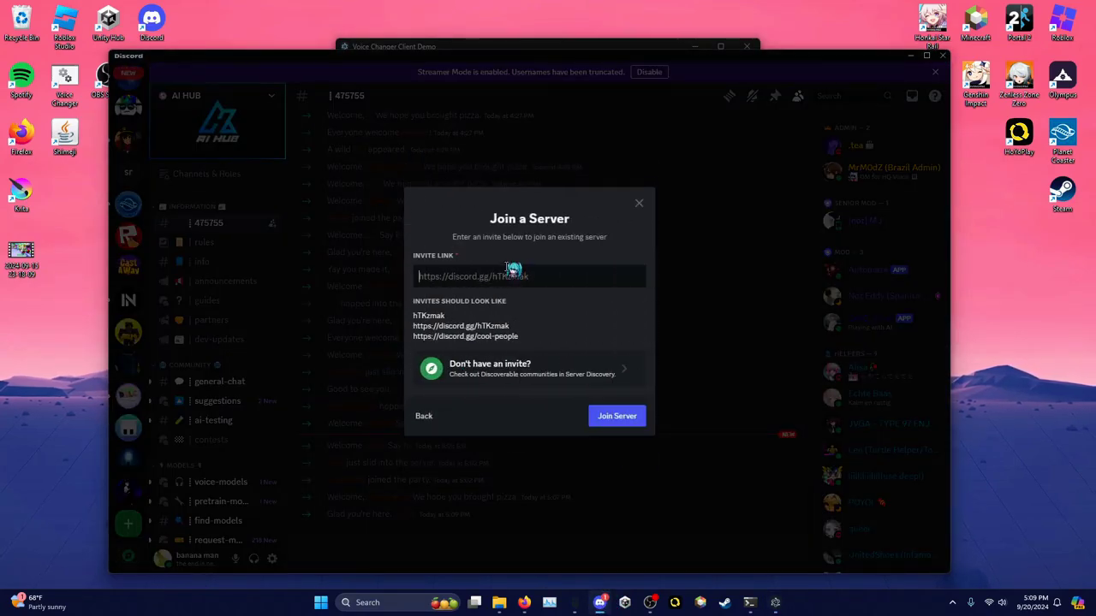
text(aihub)
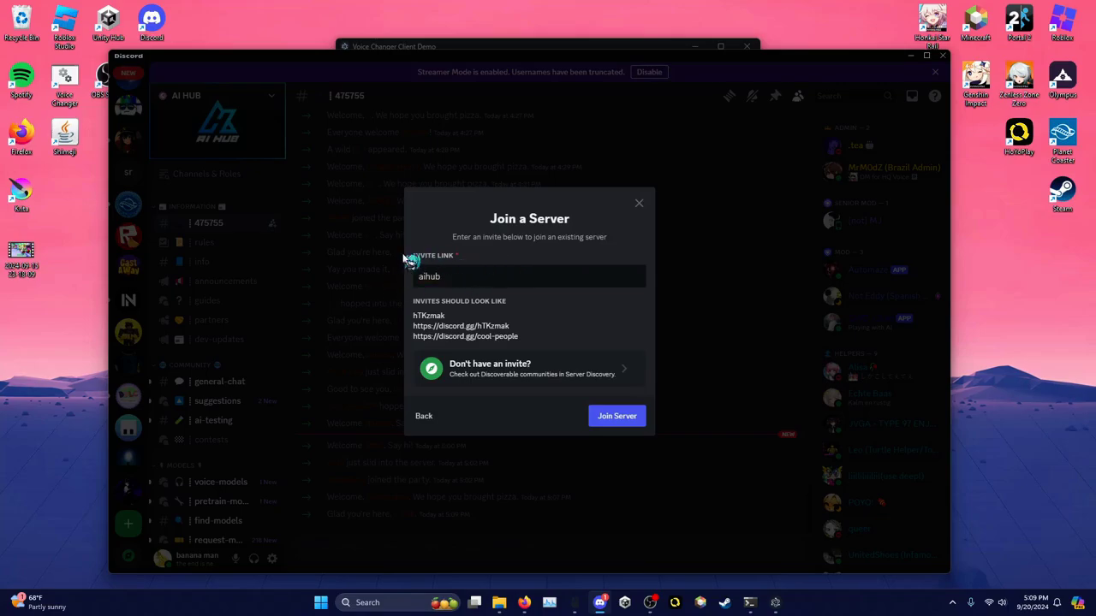
click(620, 419)
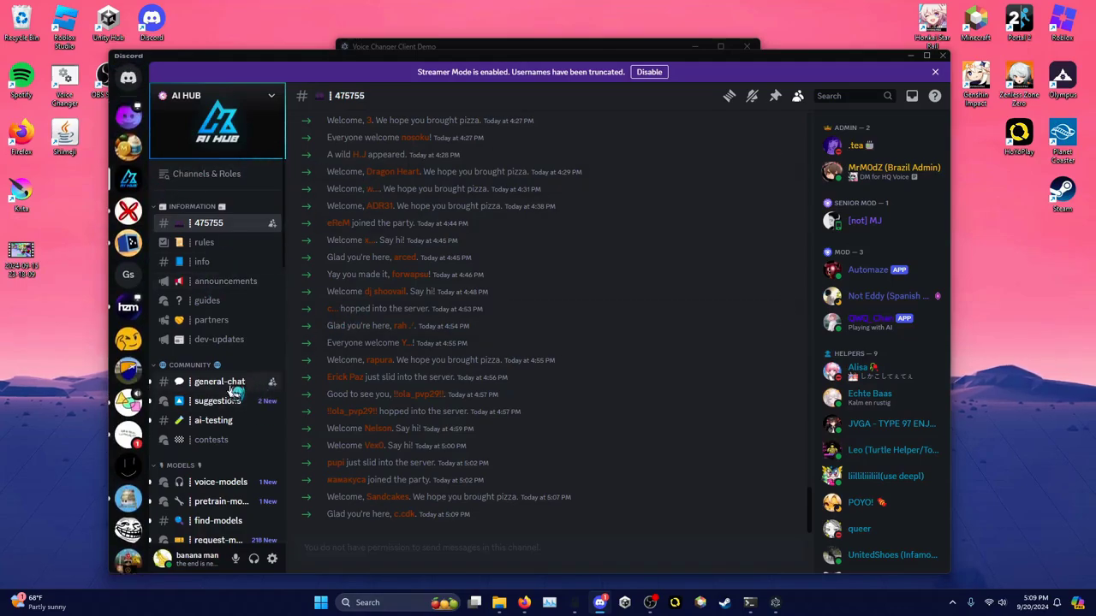
Step: Browse the voice-models channel of the AI HUB server and open the Bowser/Braxton (2013/2014) RVC V2 post
mouse_move(239, 485)
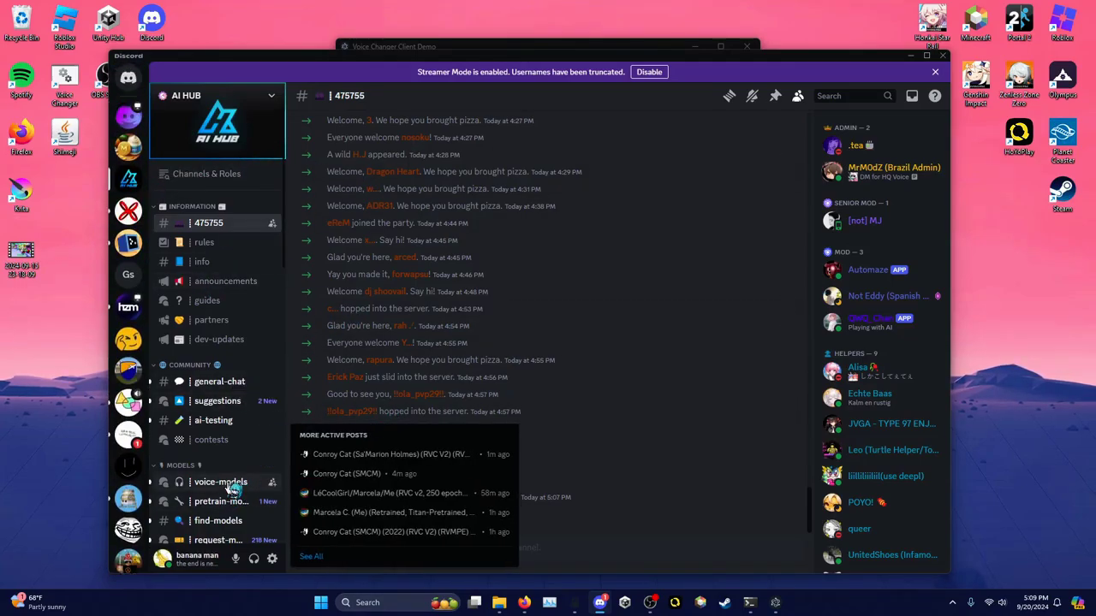
click(231, 484)
scroll(559, 322, down, 5)
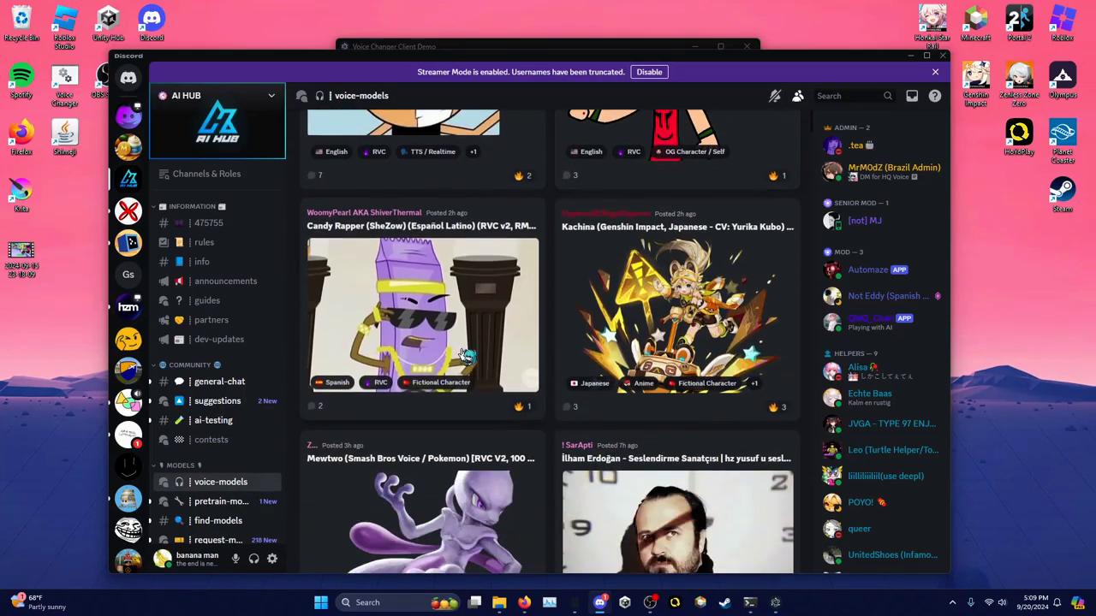
scroll(558, 322, down, 9)
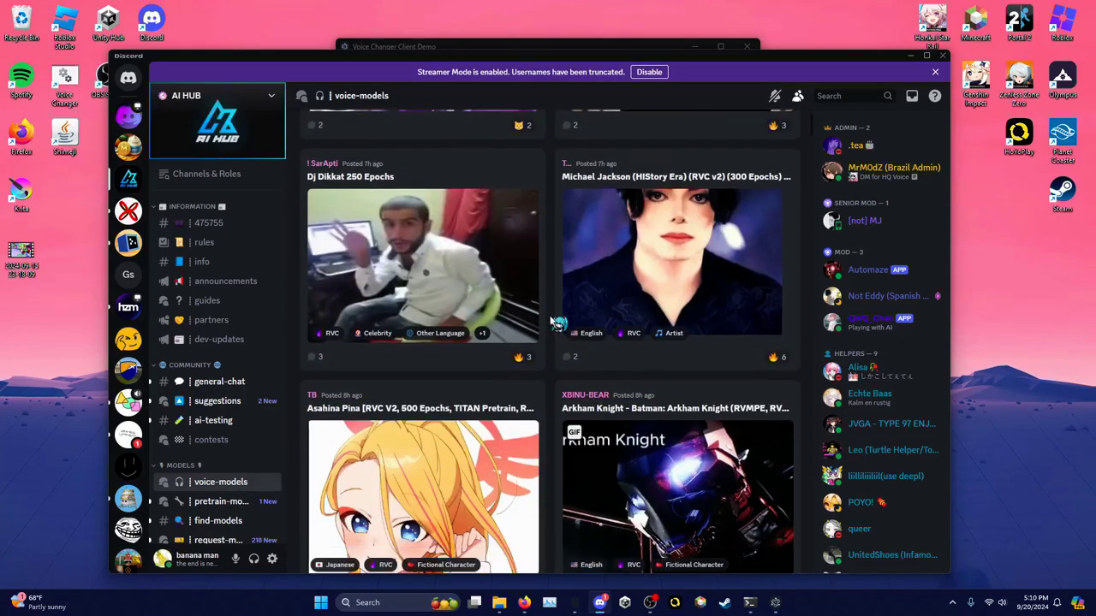
scroll(558, 322, down, 5)
scroll(558, 322, down, 8)
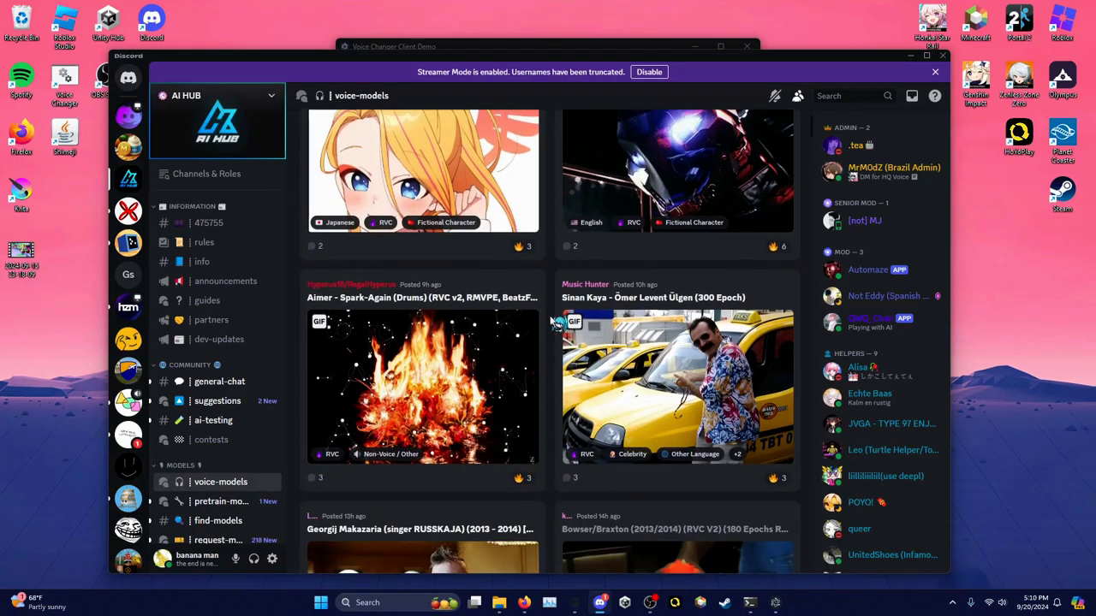
scroll(558, 322, down, 13)
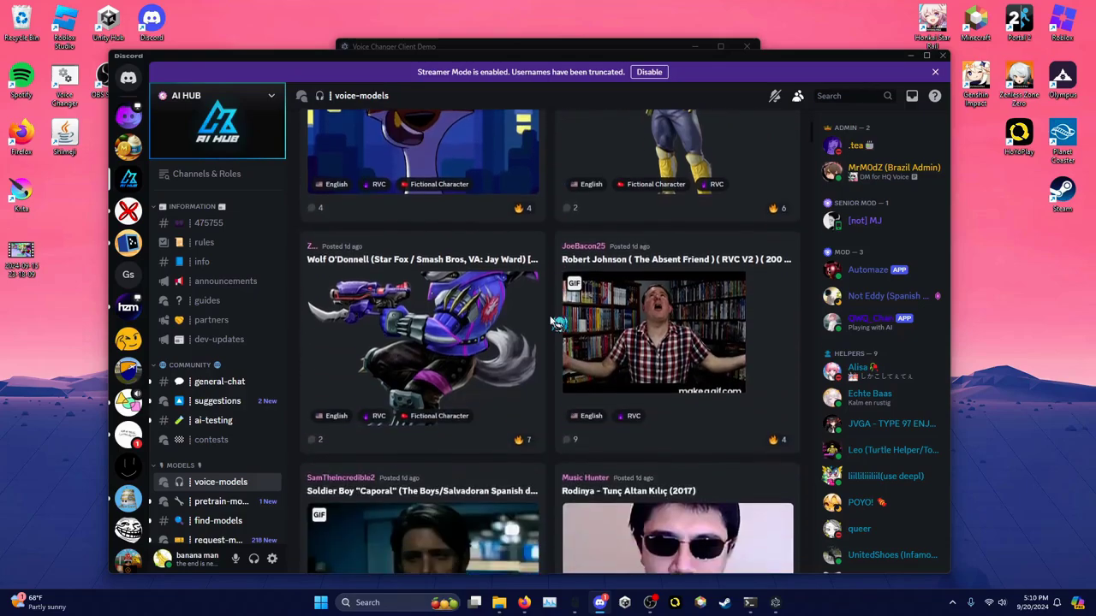
scroll(558, 322, up, 8)
scroll(558, 324, up, 3)
click(570, 326)
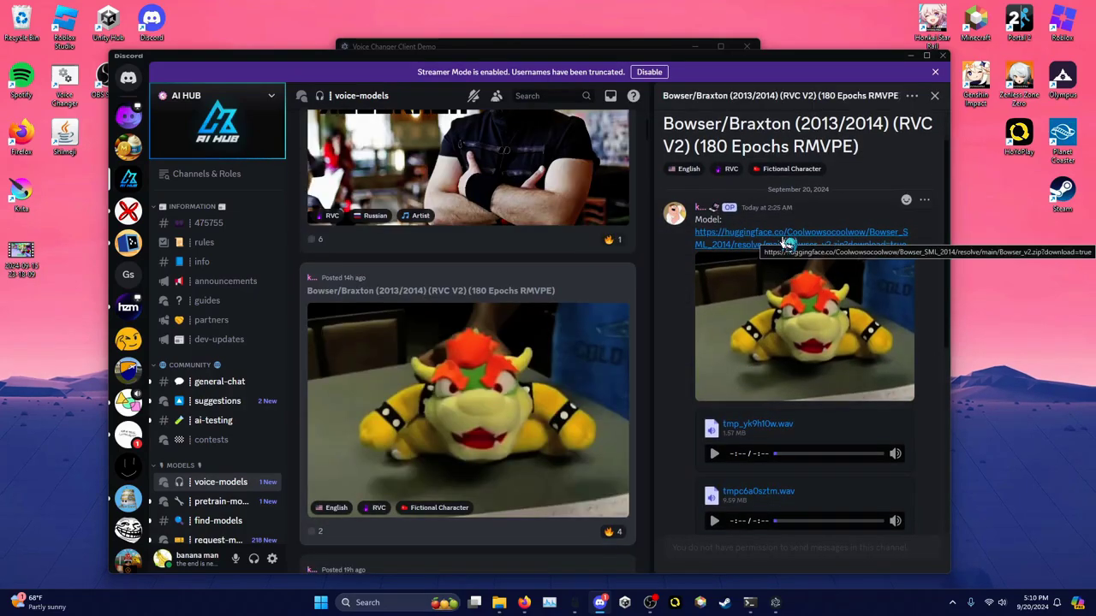
Step: Download Bowser_v2.zip from the post's model link, continuing past the download warning, and minimize the browser
click(760, 244)
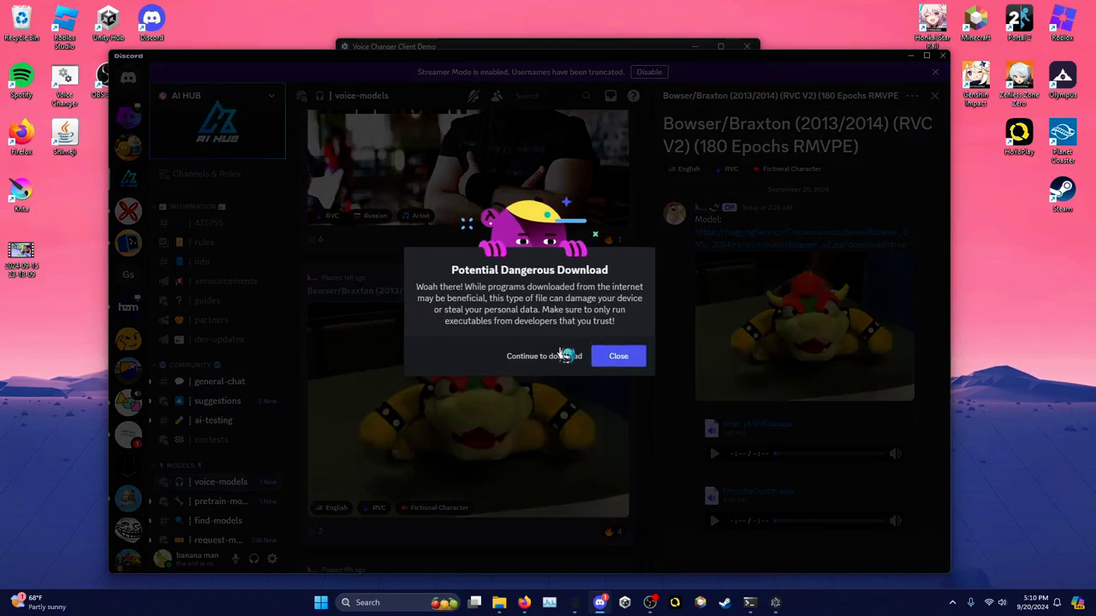
click(564, 356)
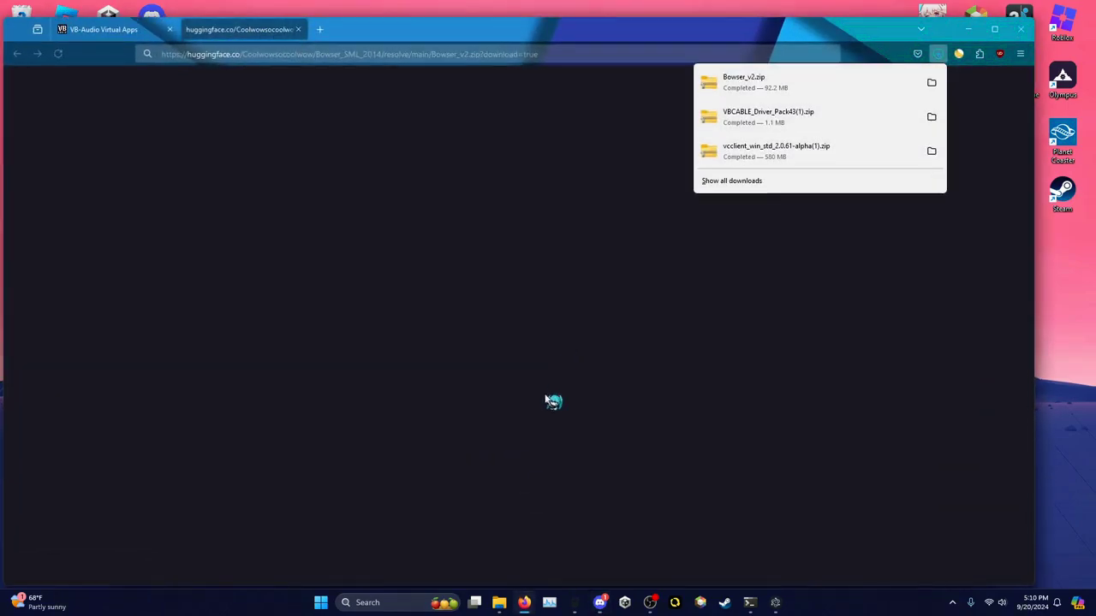
click(970, 31)
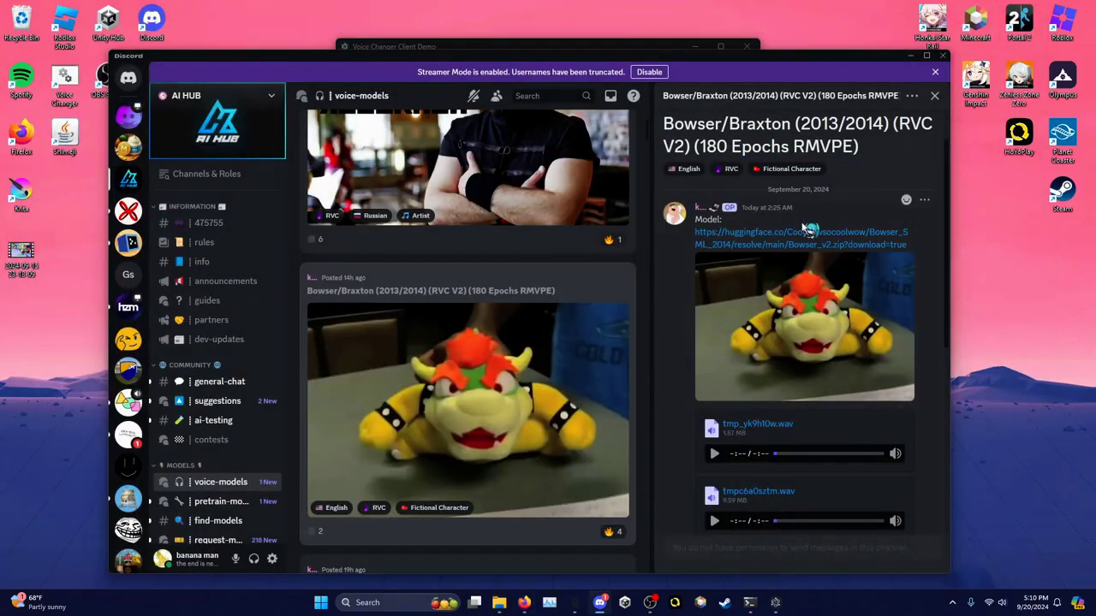
Step: Switch to the vboicve changer folder in File Explorer and create a new folder named "voice models" in it
mouse_move(506, 607)
click(531, 560)
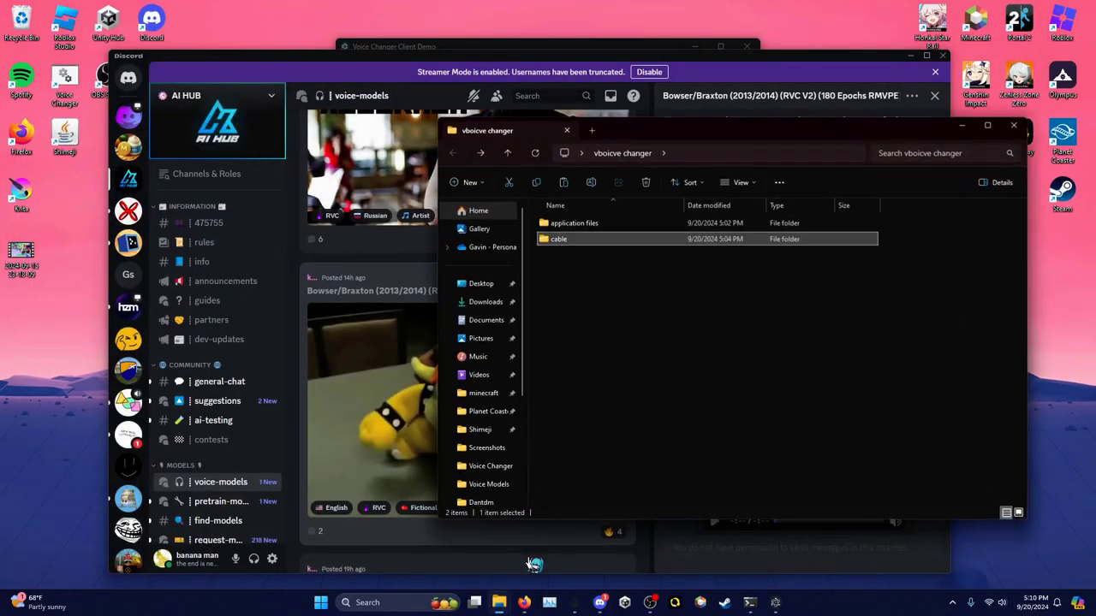
right_click(594, 326)
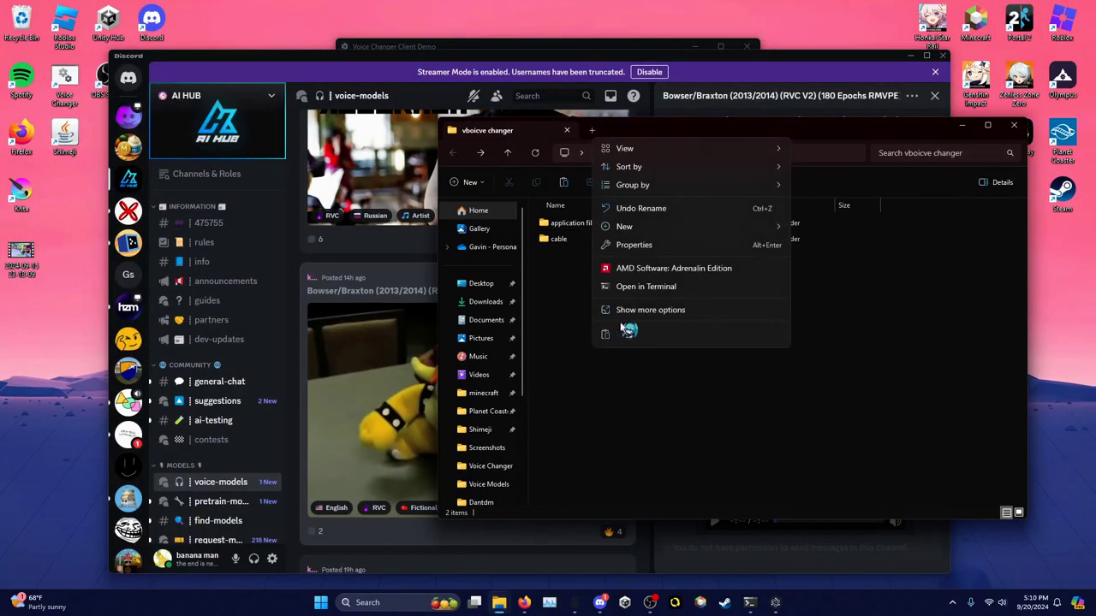
mouse_move(676, 228)
click(826, 230)
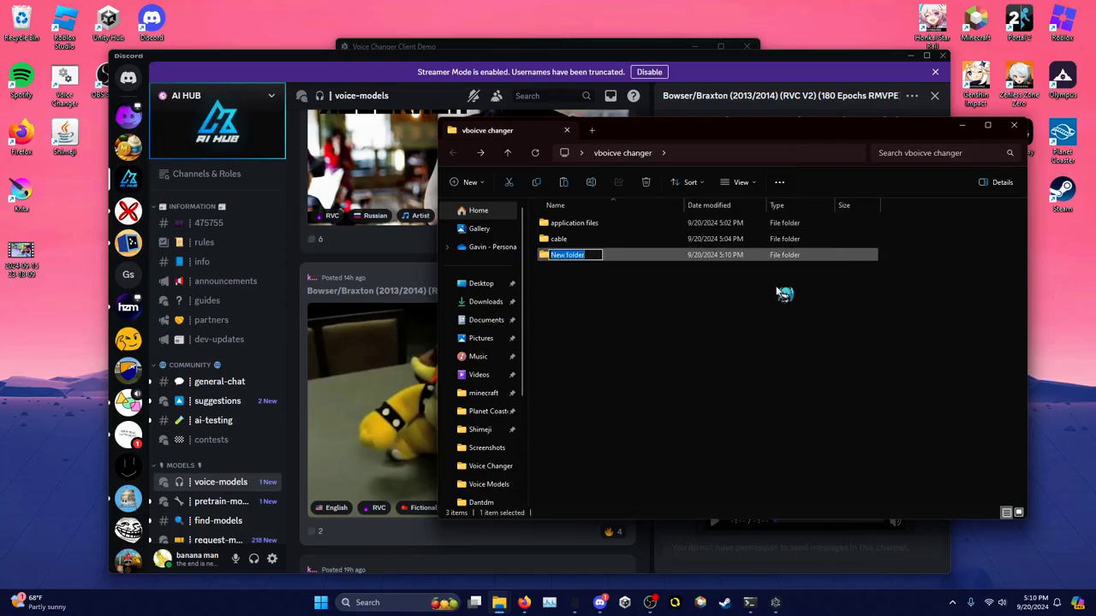
text(voice models)
key(Return)
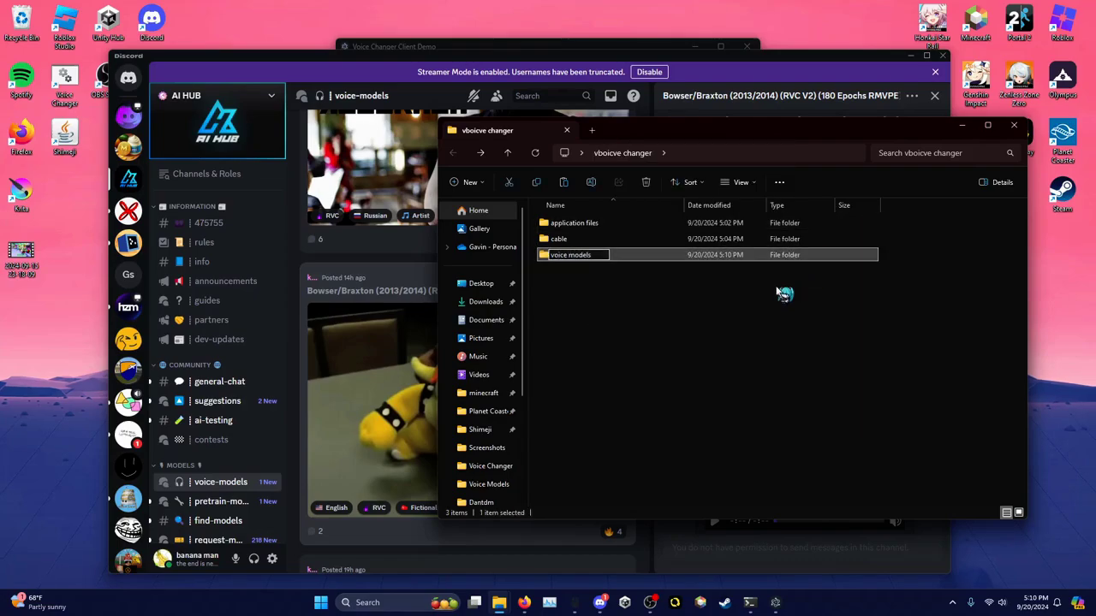
Step: Transfer the downloaded Bowser_v2 archive from Downloads into the voice models folder
click(485, 301)
click(580, 244)
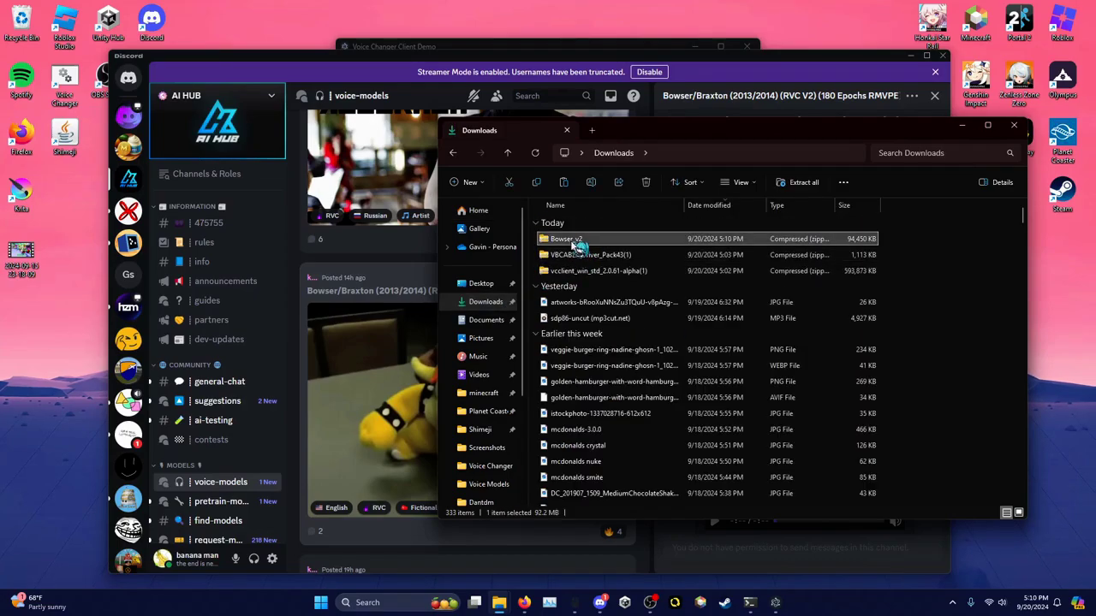
right_click(571, 244)
key(Escape)
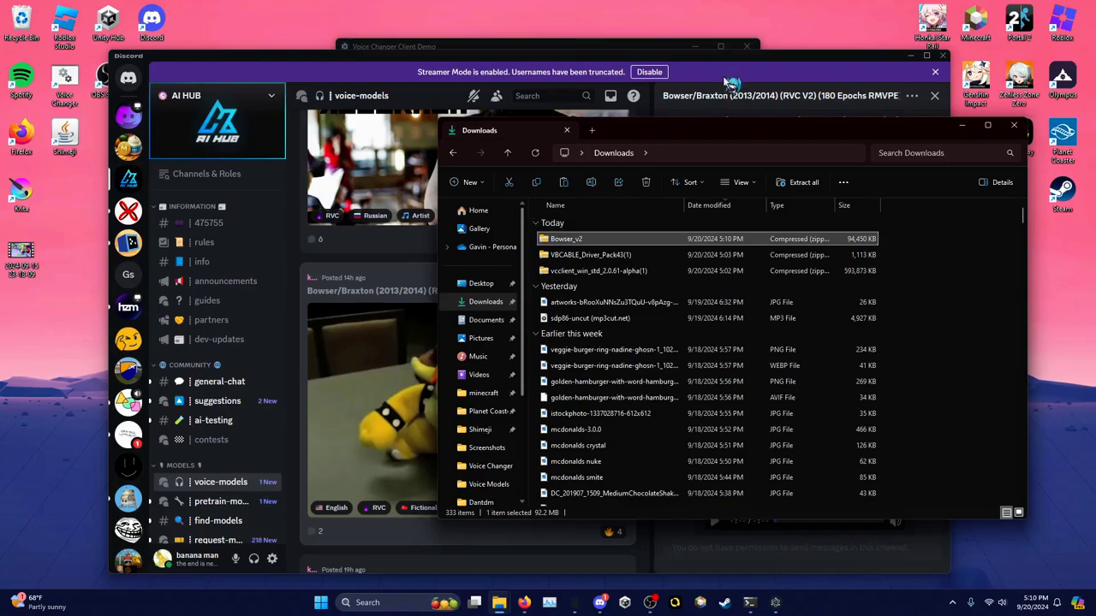
click(453, 152)
double_click(594, 255)
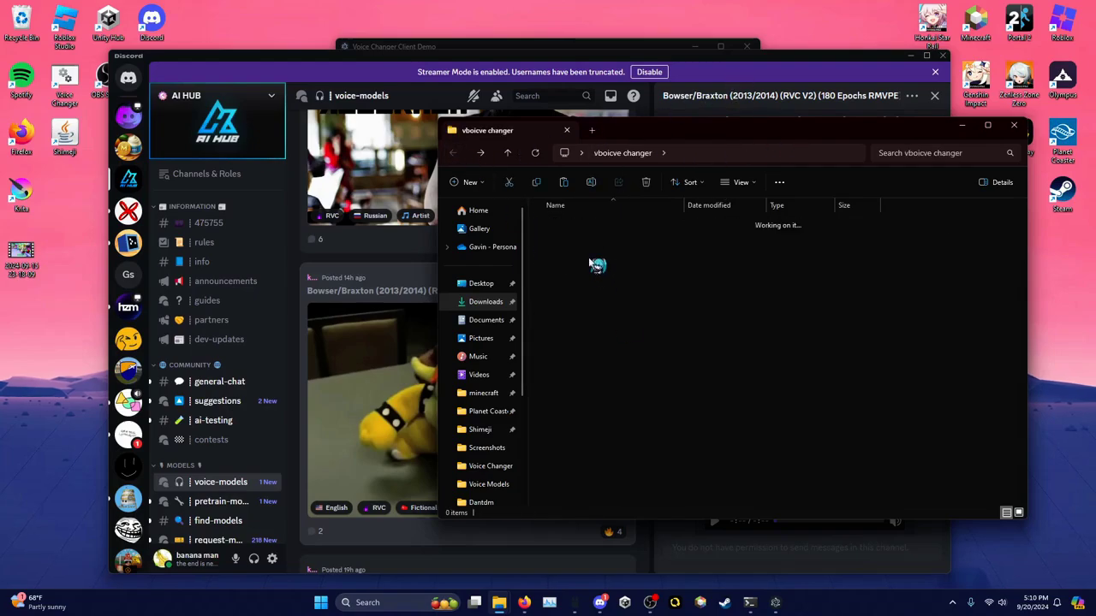
right_click(594, 264)
click(597, 265)
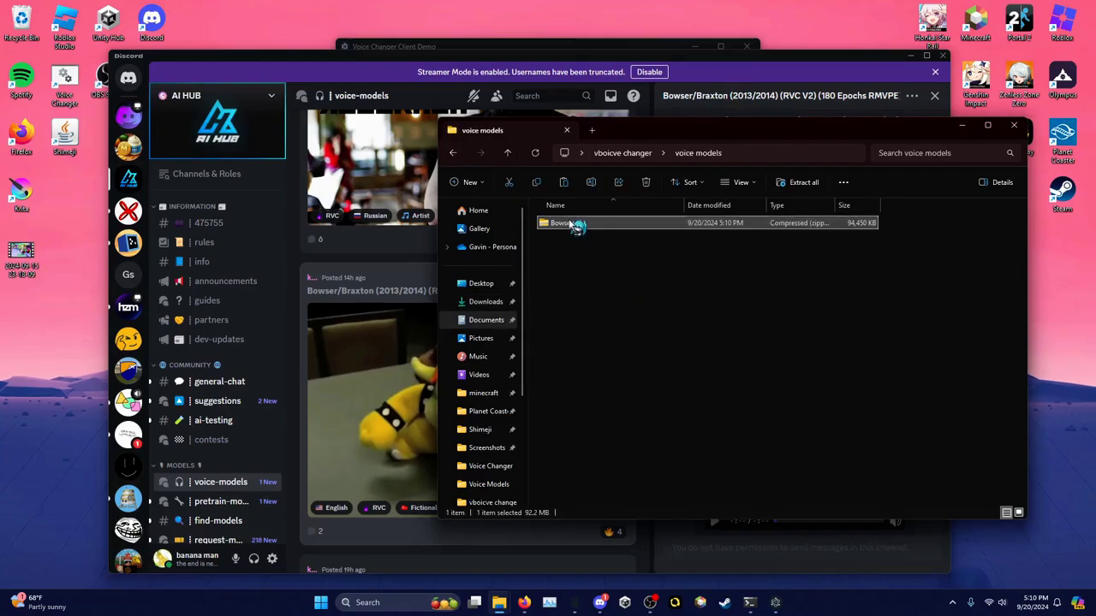
Step: Extract the Bowser_v2 archive in place, delete the zip file and open the extracted Bowser_v2 folder
right_click(571, 224)
click(676, 335)
click(657, 410)
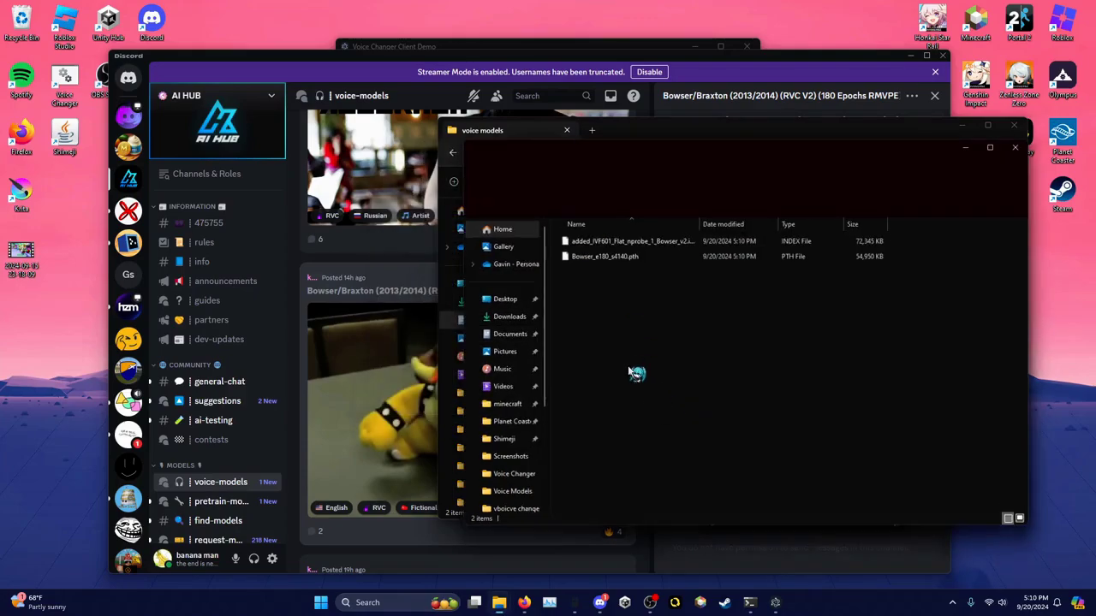
click(1017, 129)
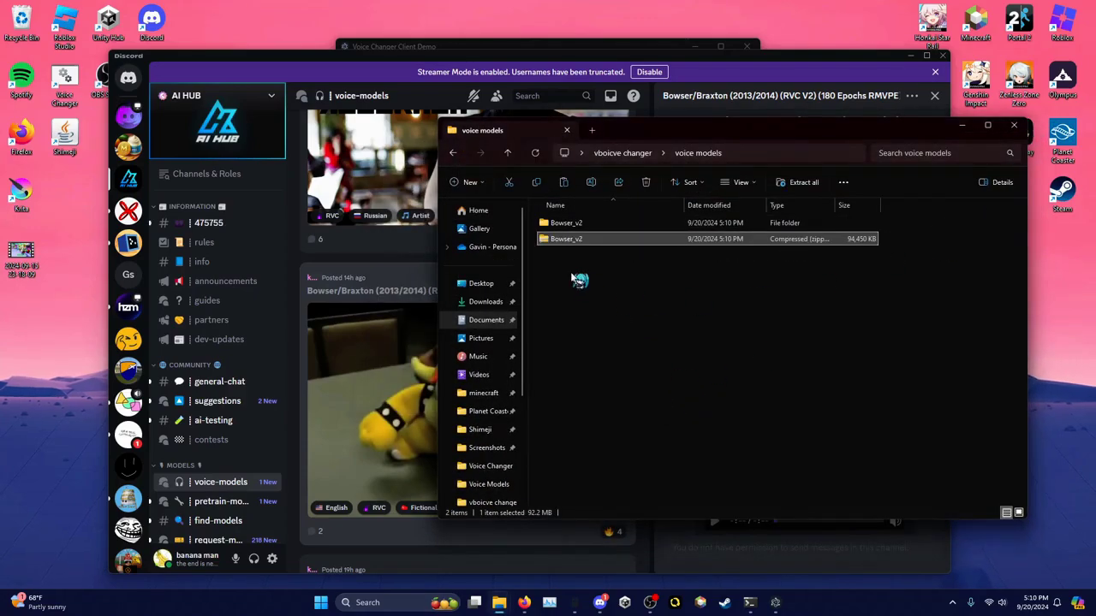
key(Delete)
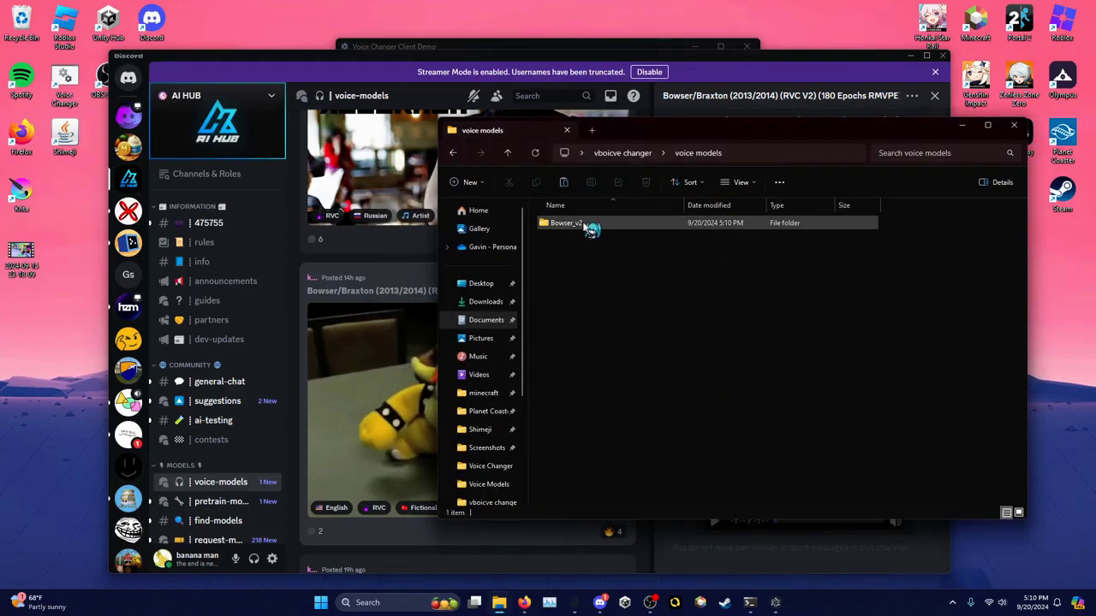
double_click(587, 224)
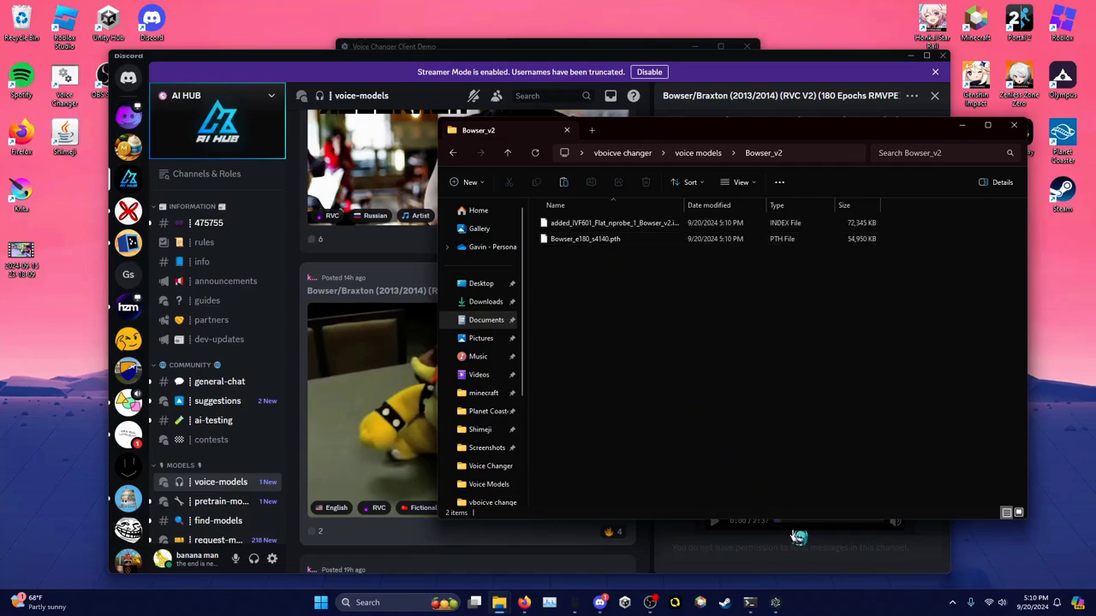
Step: Switch to the voice changer client and delete the existing Bowser model from slot 12 in the model slot configuration
click(775, 602)
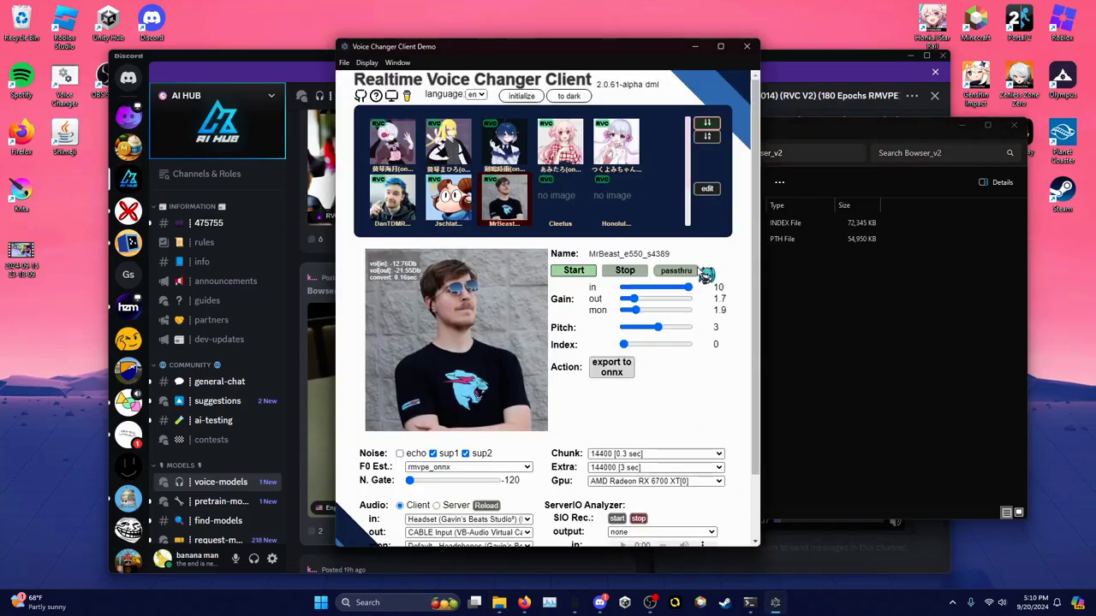
click(711, 190)
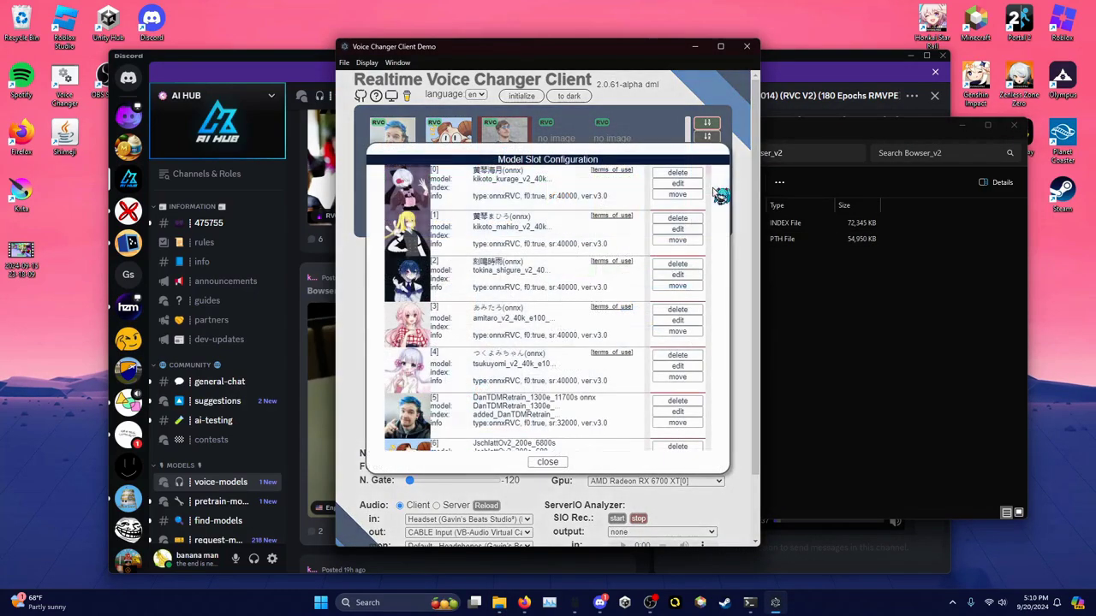
scroll(611, 285, down, 5)
scroll(610, 284, down, 3)
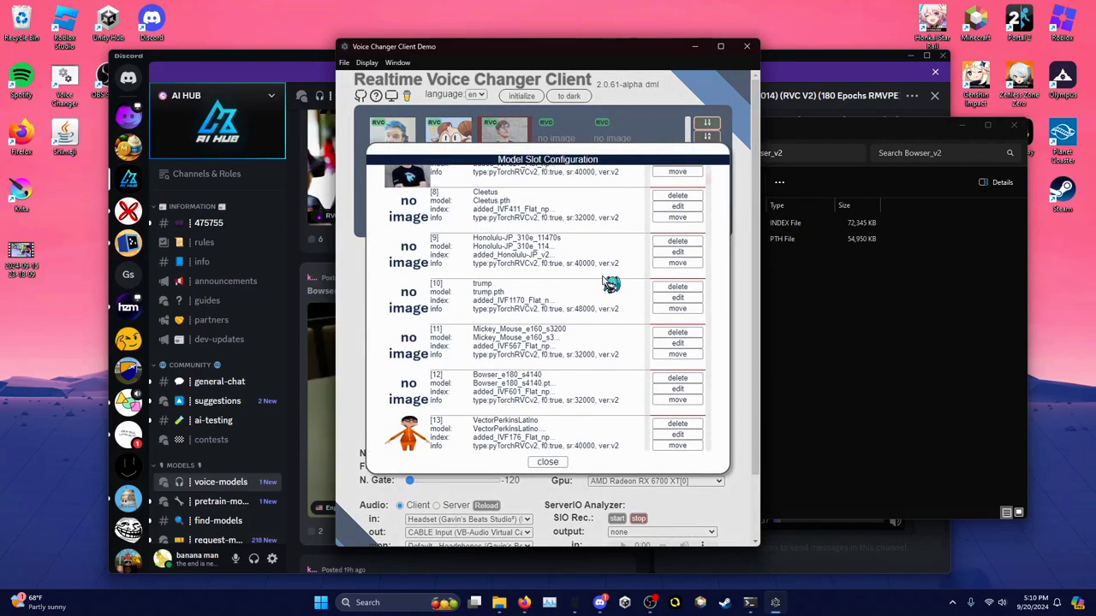
click(677, 321)
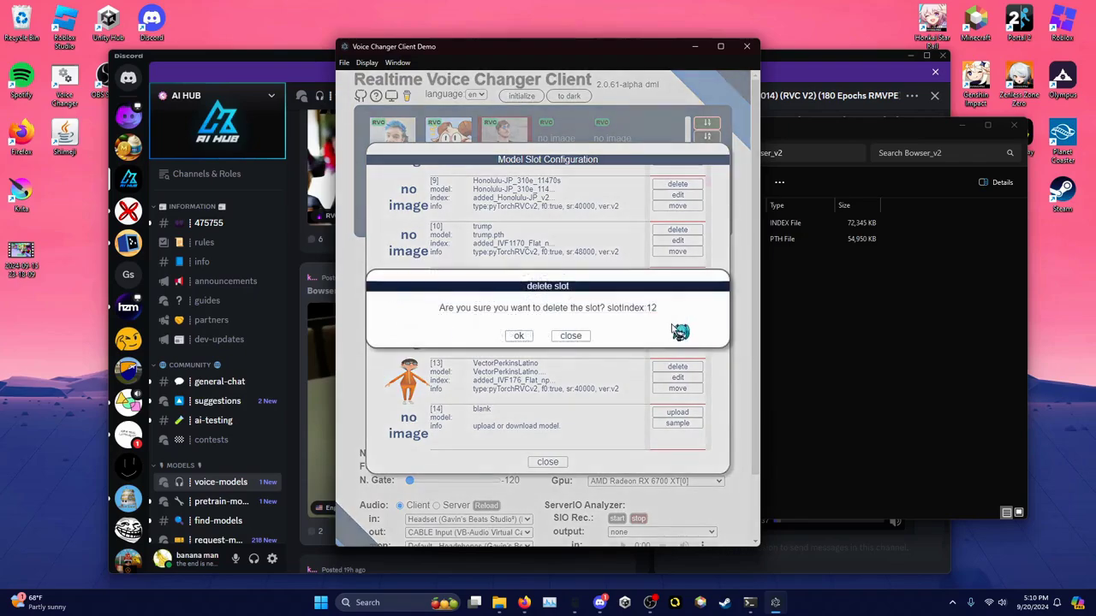
click(518, 336)
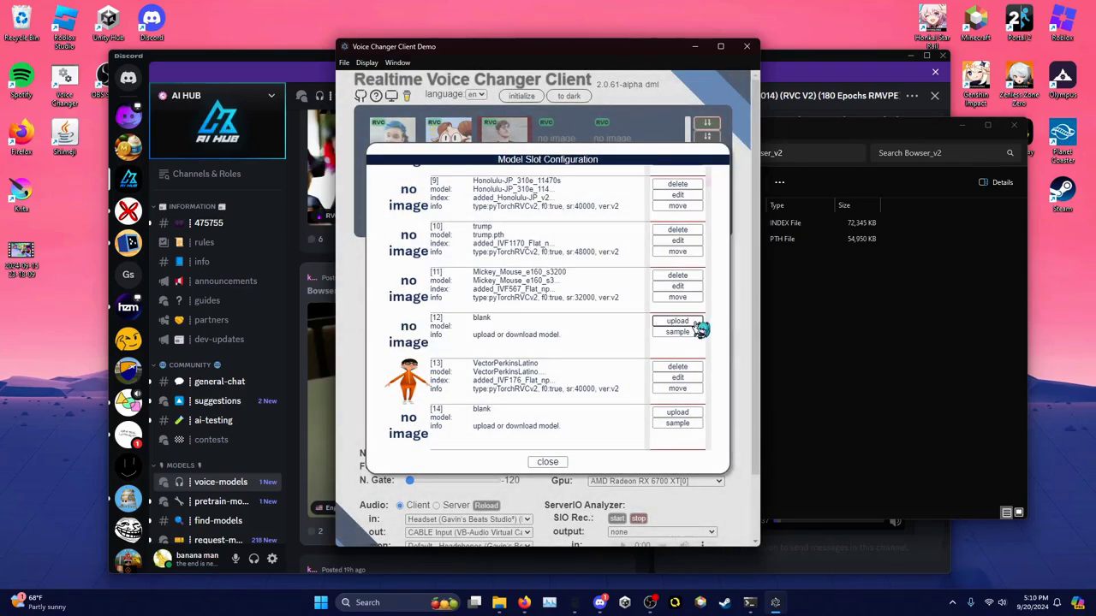
Step: Start an RVC upload for slot 12 and choose Bowser_e180_s4140.pth from Desktop > vboicve changer > voice models > Bowser_v2 as the model file
click(677, 321)
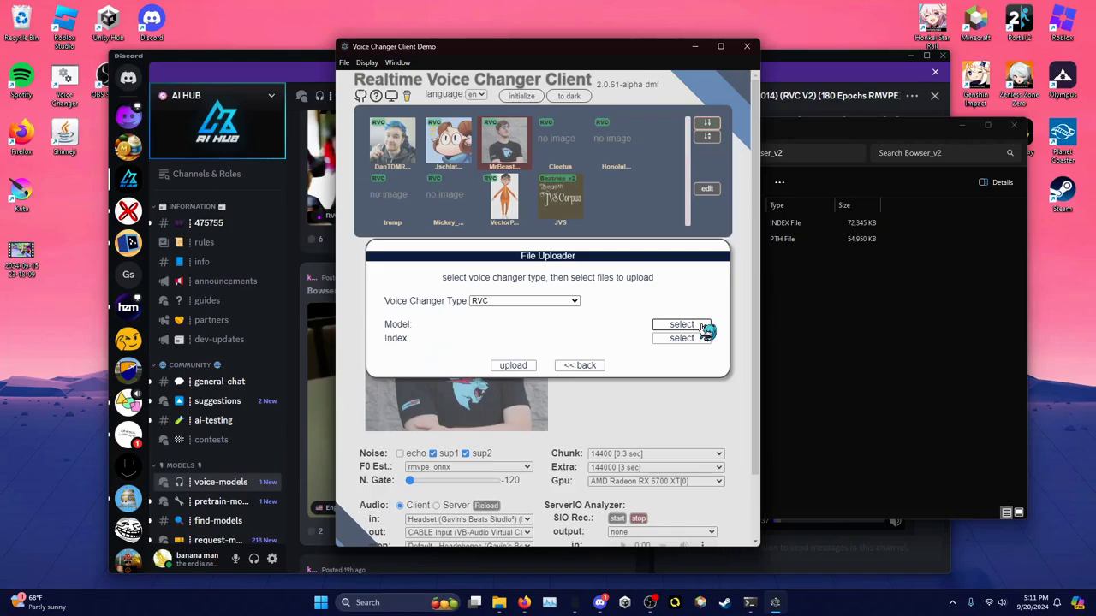
click(704, 327)
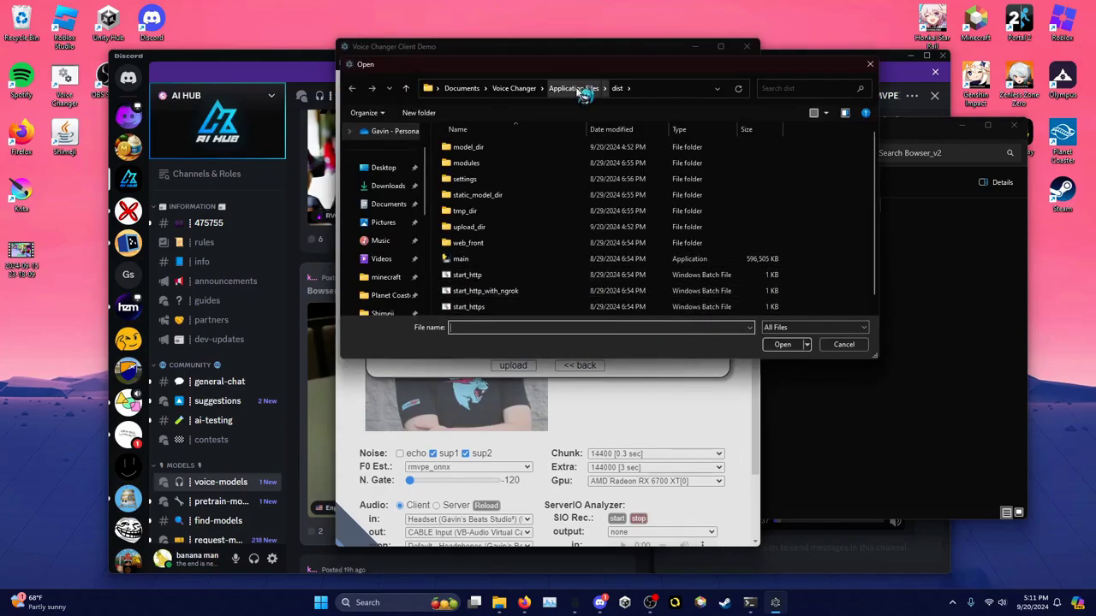
click(382, 168)
double_click(524, 148)
double_click(505, 179)
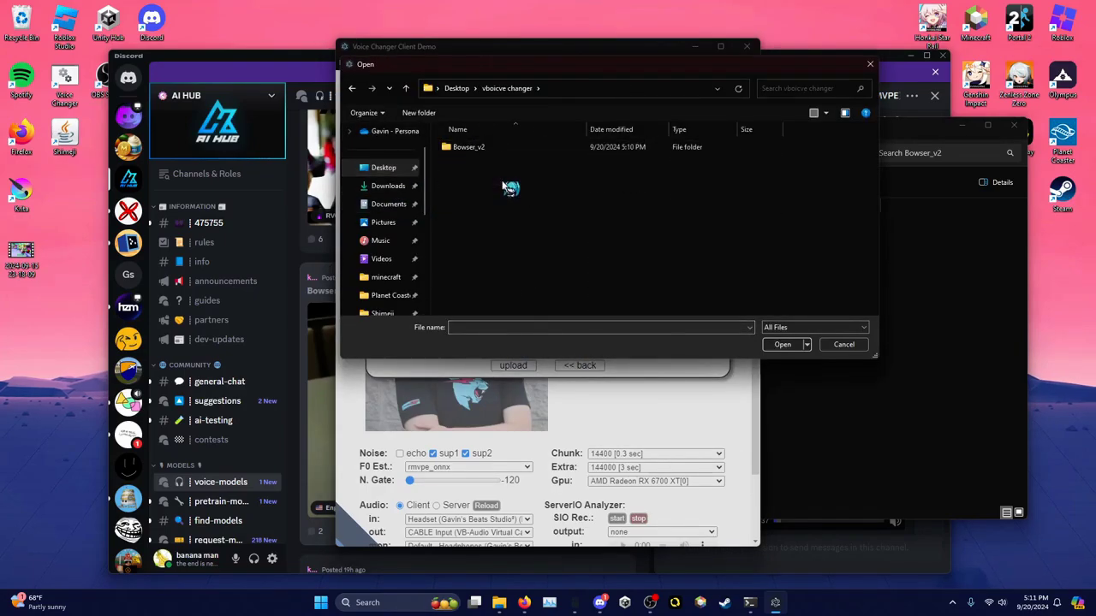
double_click(548, 147)
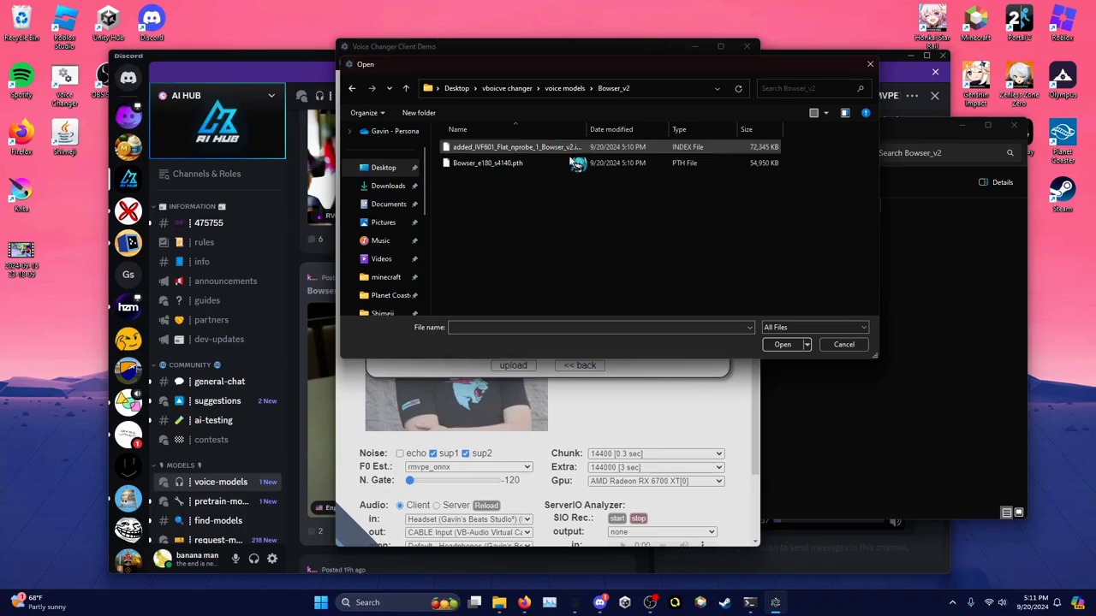
double_click(514, 163)
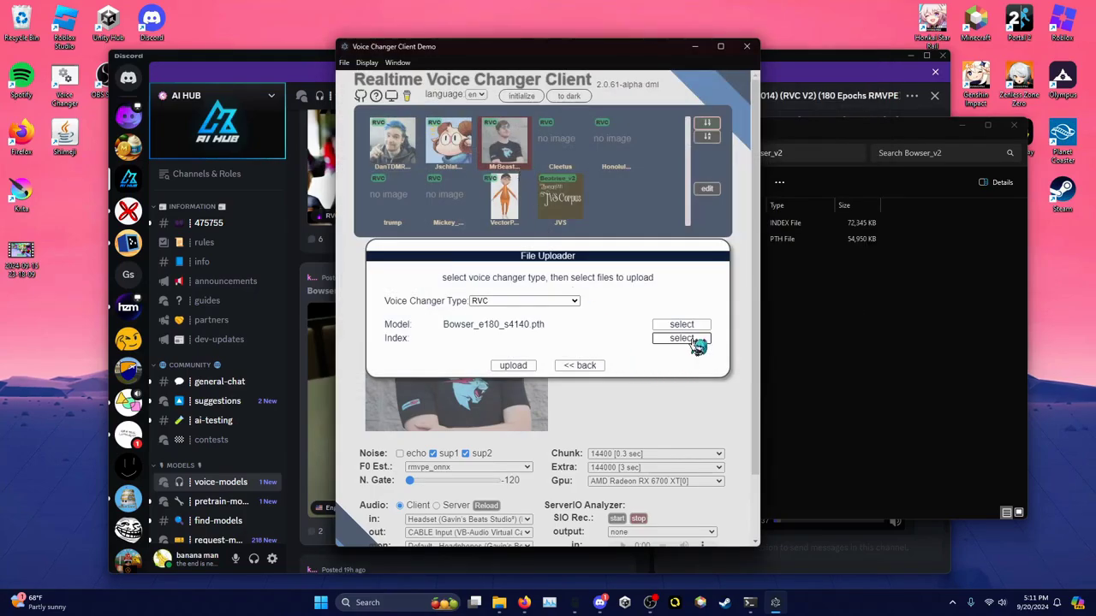
Step: Choose added_IVF601_Flat_nprobe_1_Bowser_v2.index as the index file, upload the model and close the slot configuration
click(695, 340)
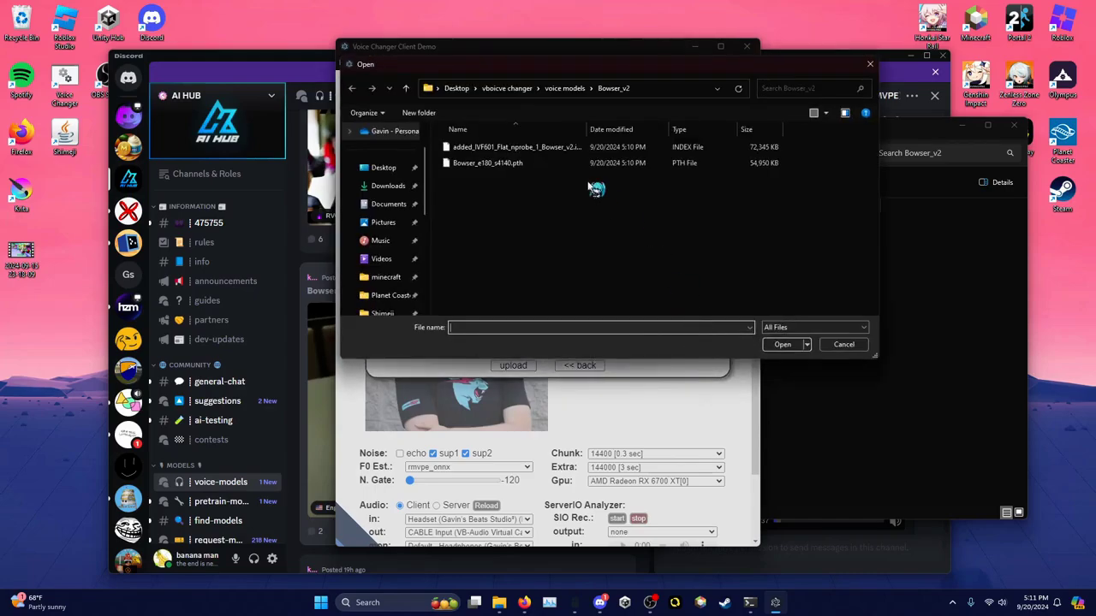
double_click(668, 149)
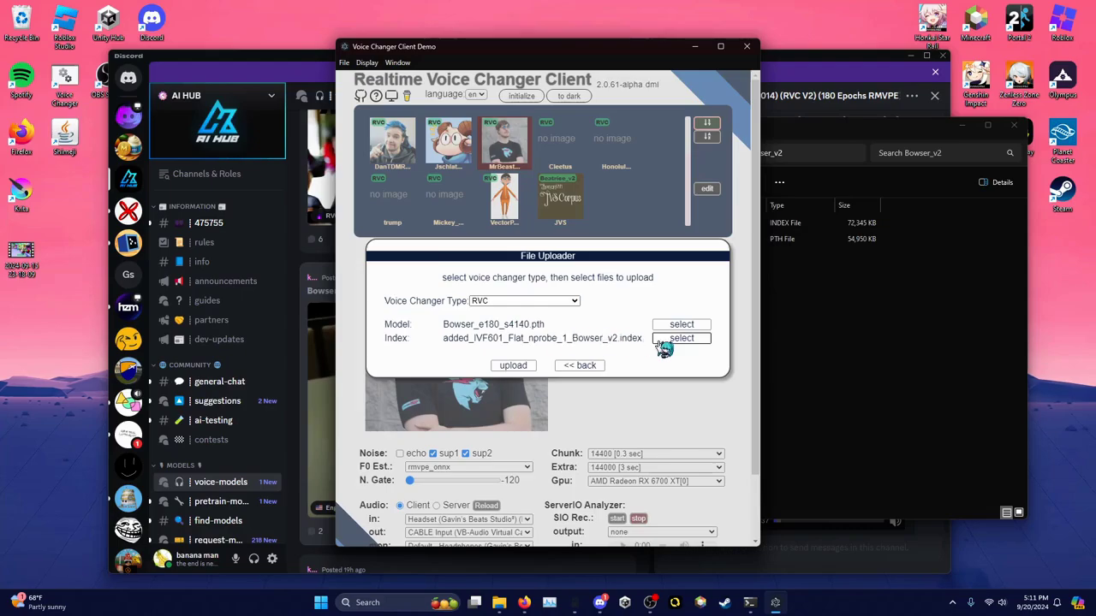
click(520, 372)
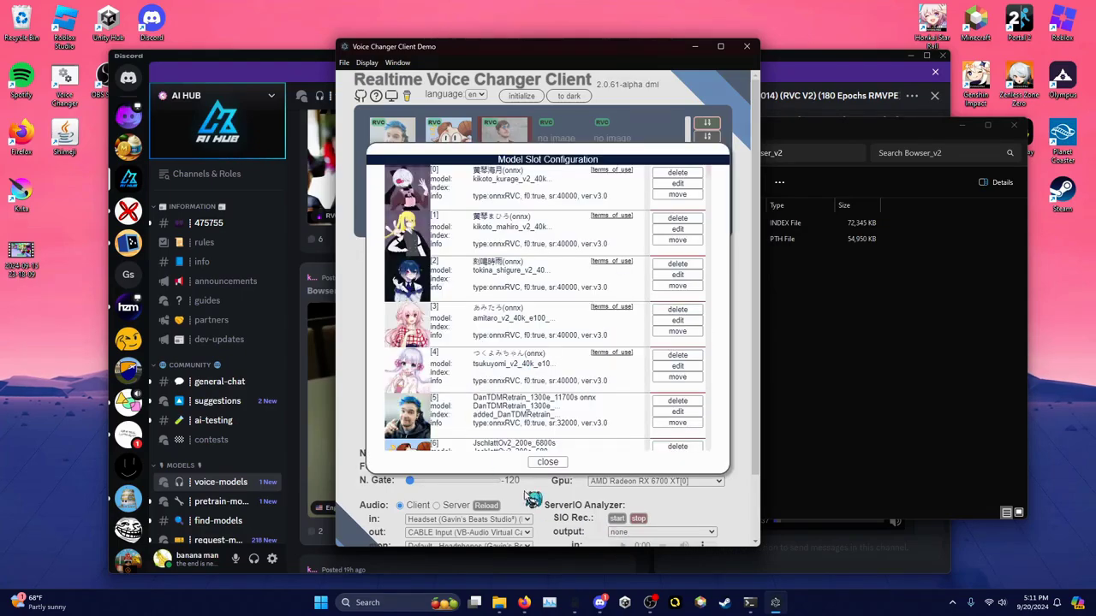
click(546, 460)
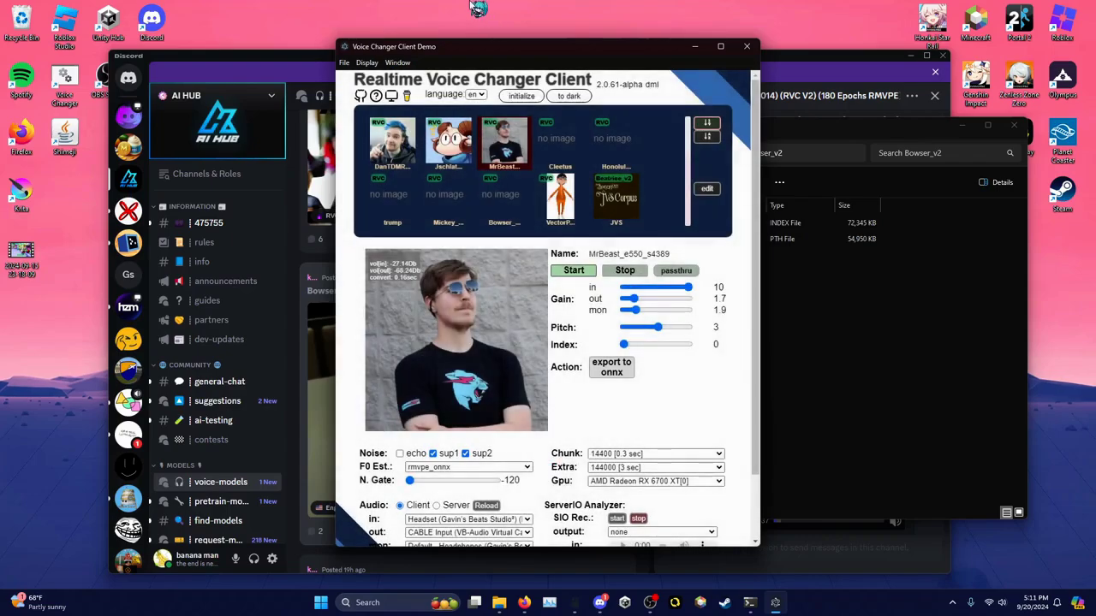
Step: Try the uploaded Bowser model, return to the MrBeast model, and stop and restart its voice conversion
click(511, 207)
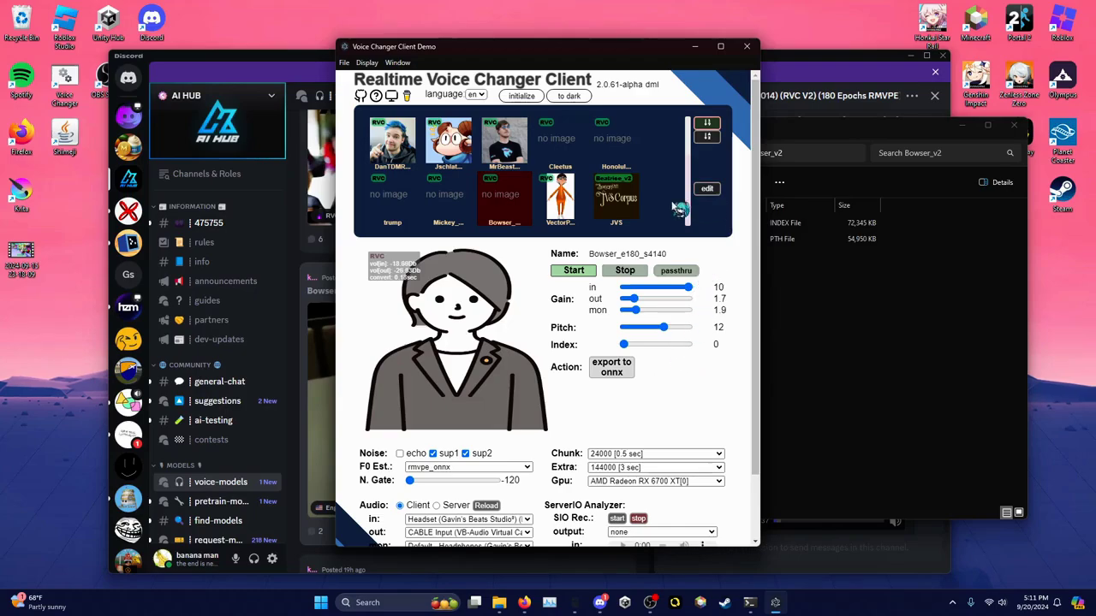
click(509, 153)
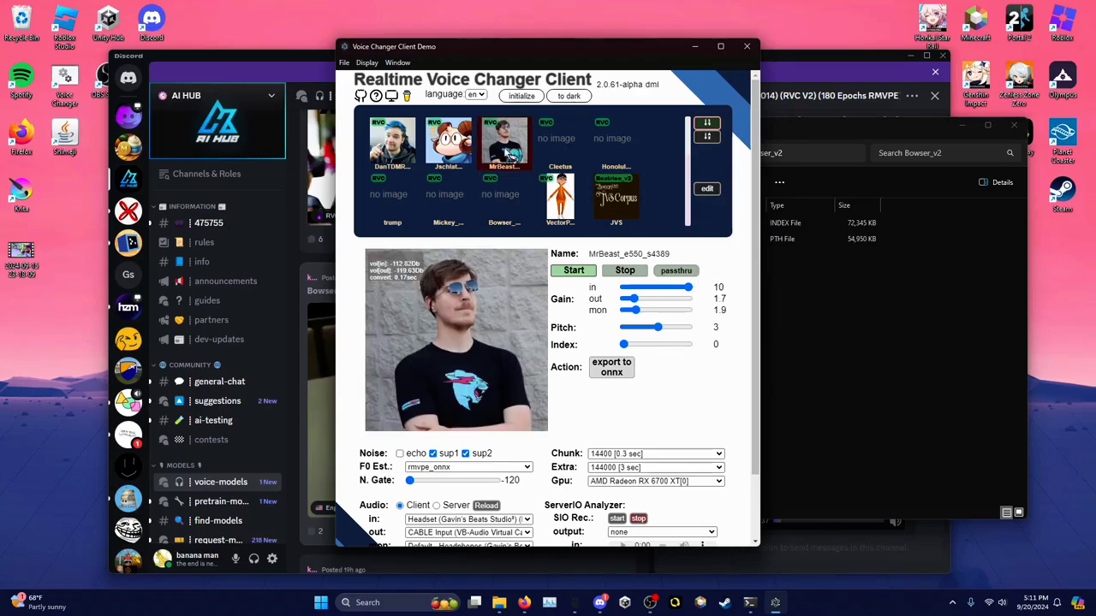
click(575, 272)
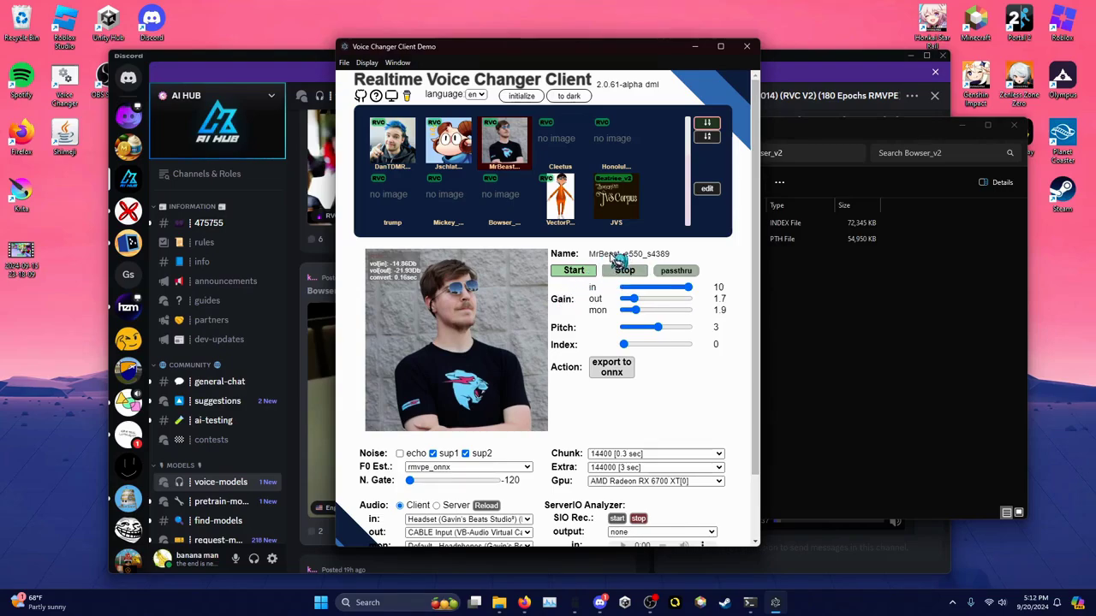
click(618, 268)
click(589, 271)
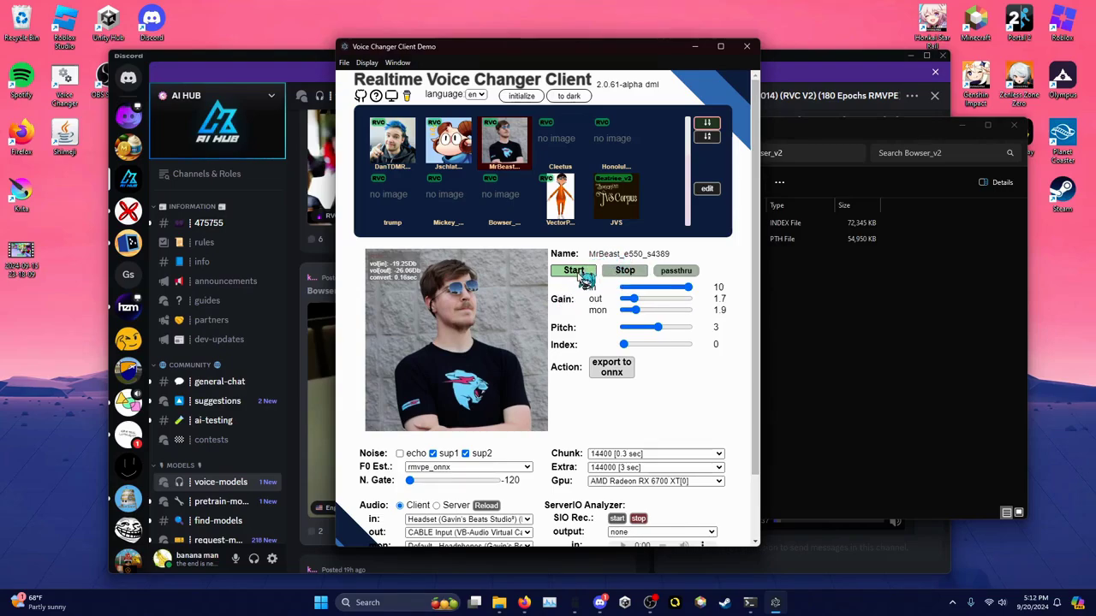
click(631, 272)
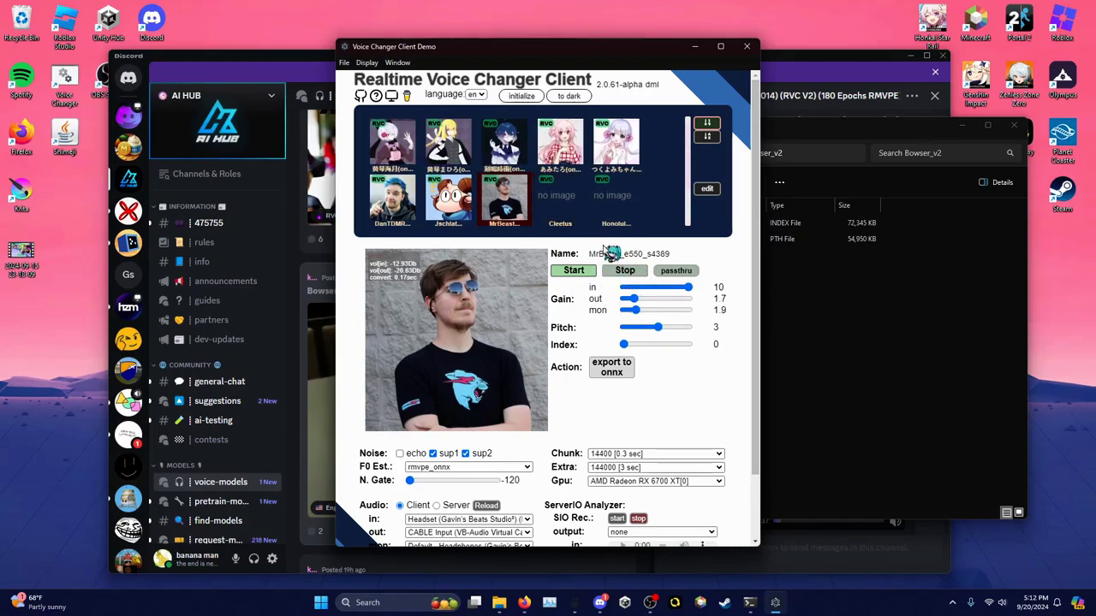
click(580, 272)
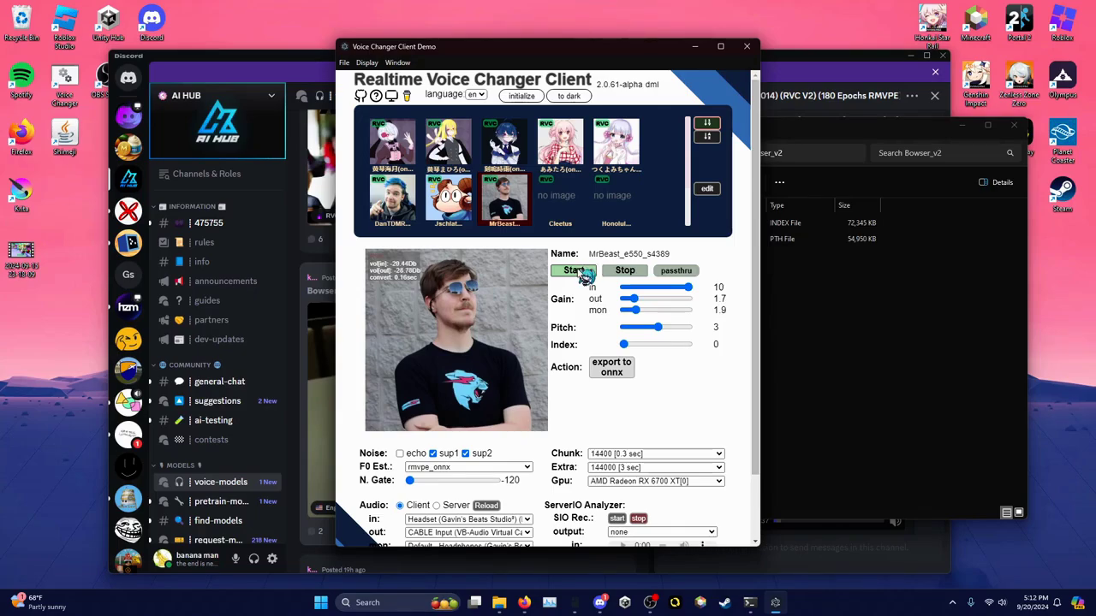
Step: Open the pass-through mode confirmation, dismiss it without enabling the mode, and switch to Discord
click(680, 271)
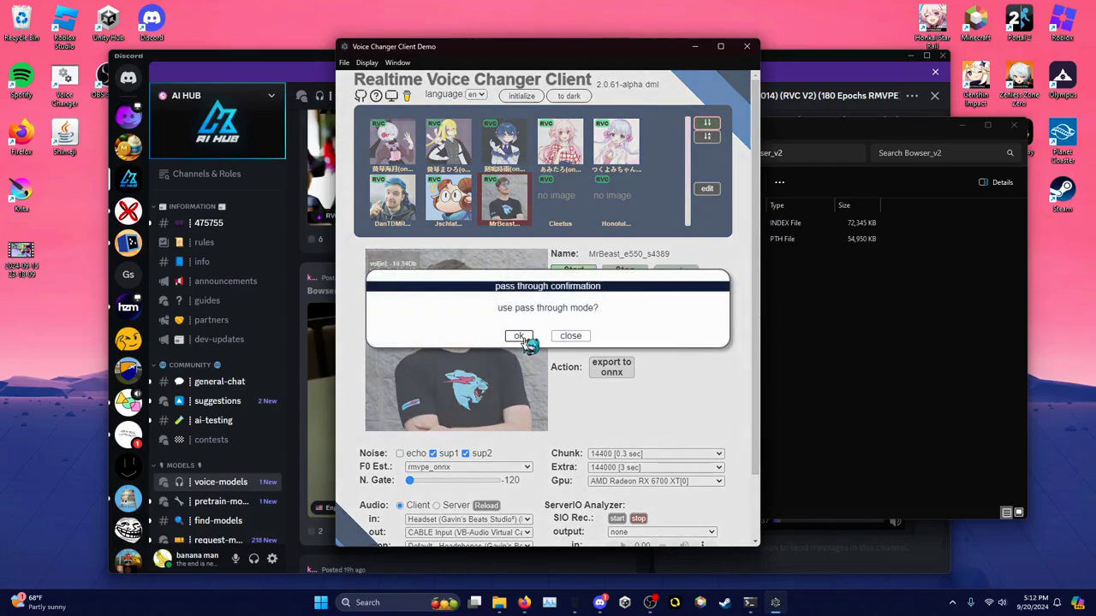
click(572, 336)
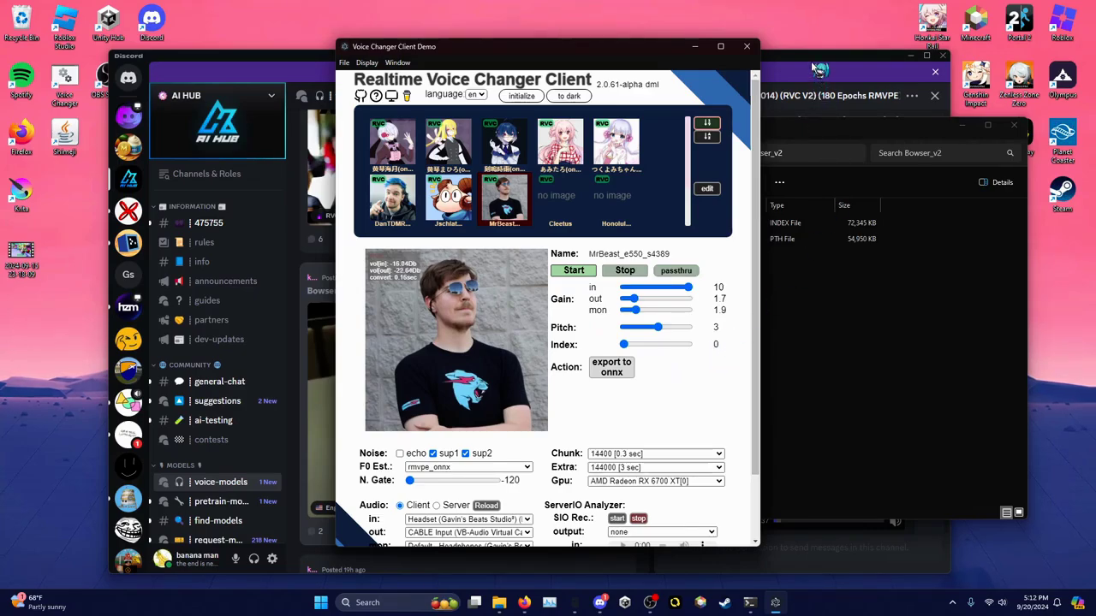
click(815, 65)
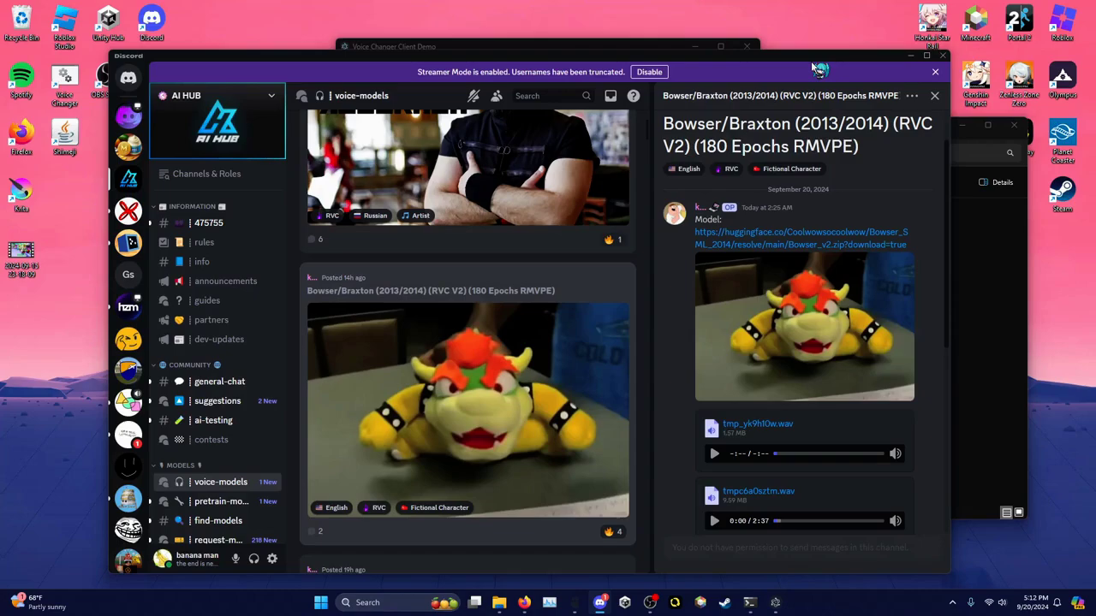
Step: Open Discord's voice and video settings and choose CABLE Output (VB-Audio Virtual Cable) as the input device
click(272, 560)
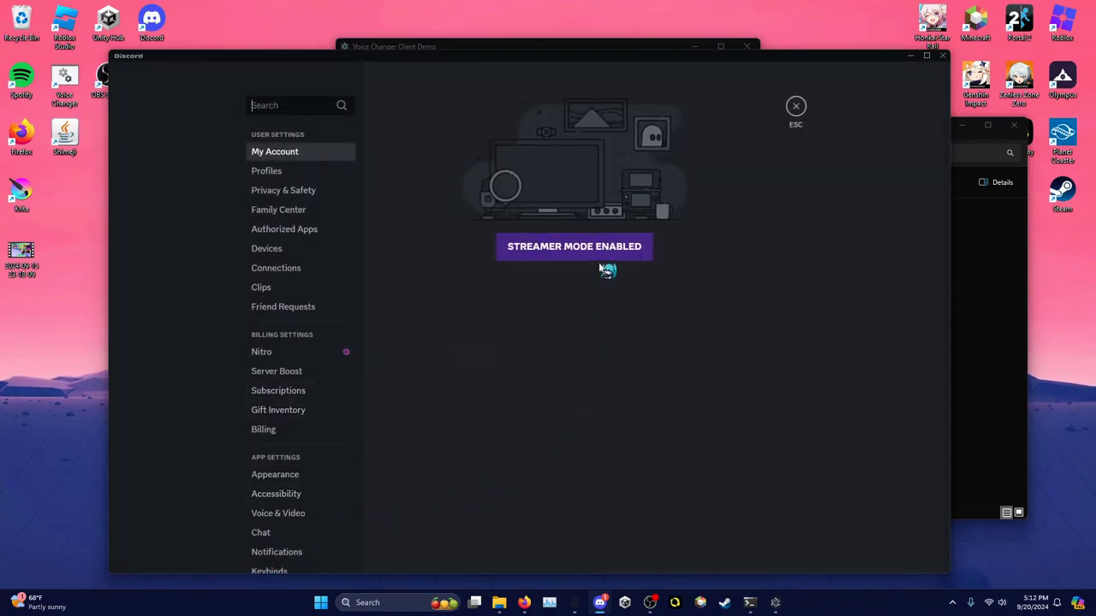
click(301, 518)
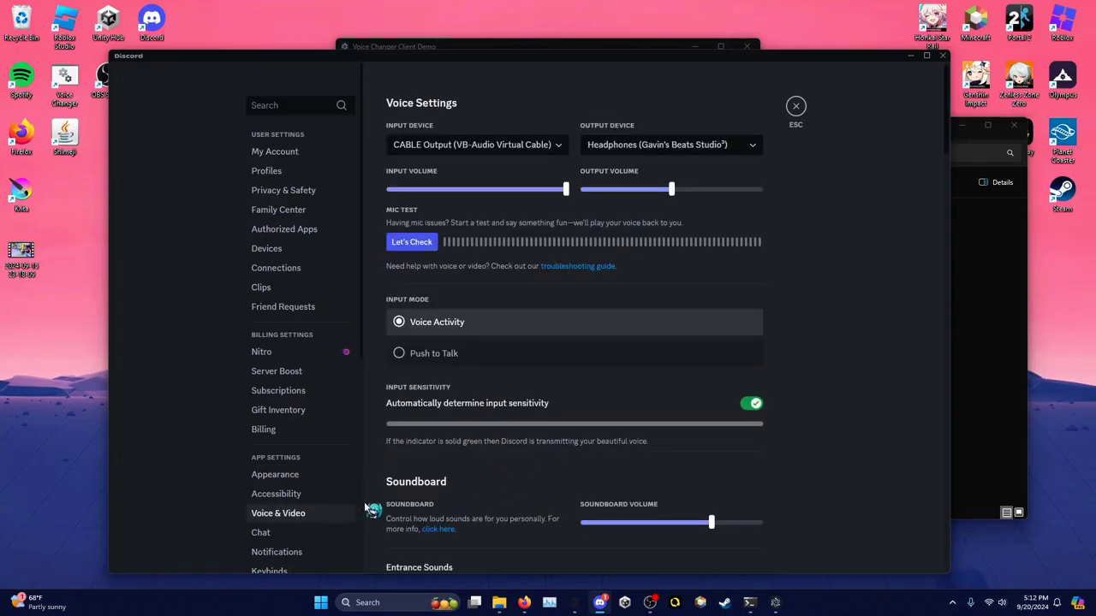
click(471, 146)
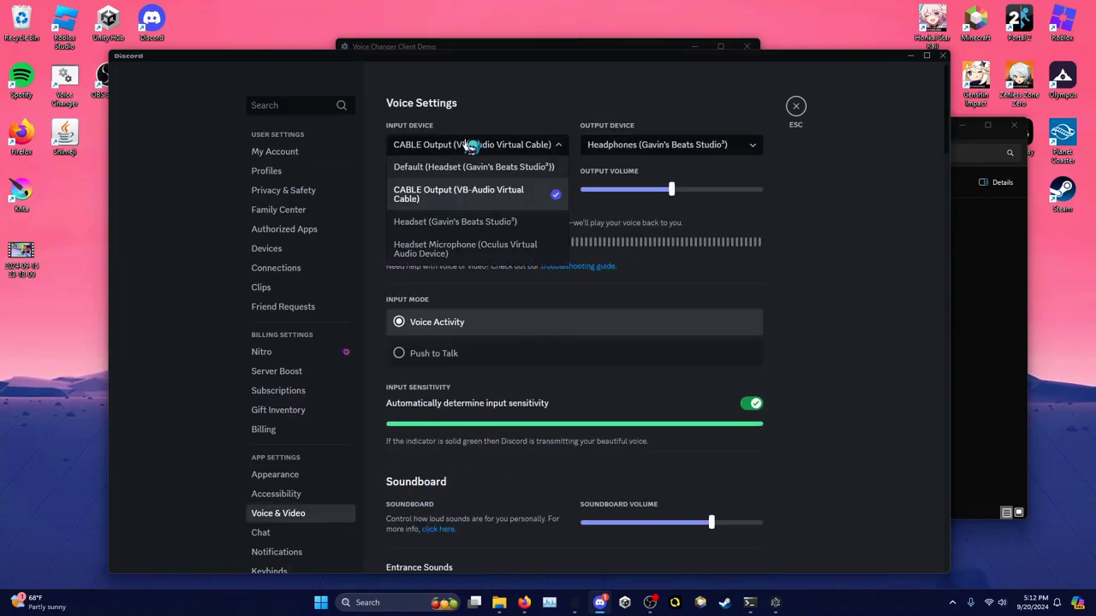
click(445, 203)
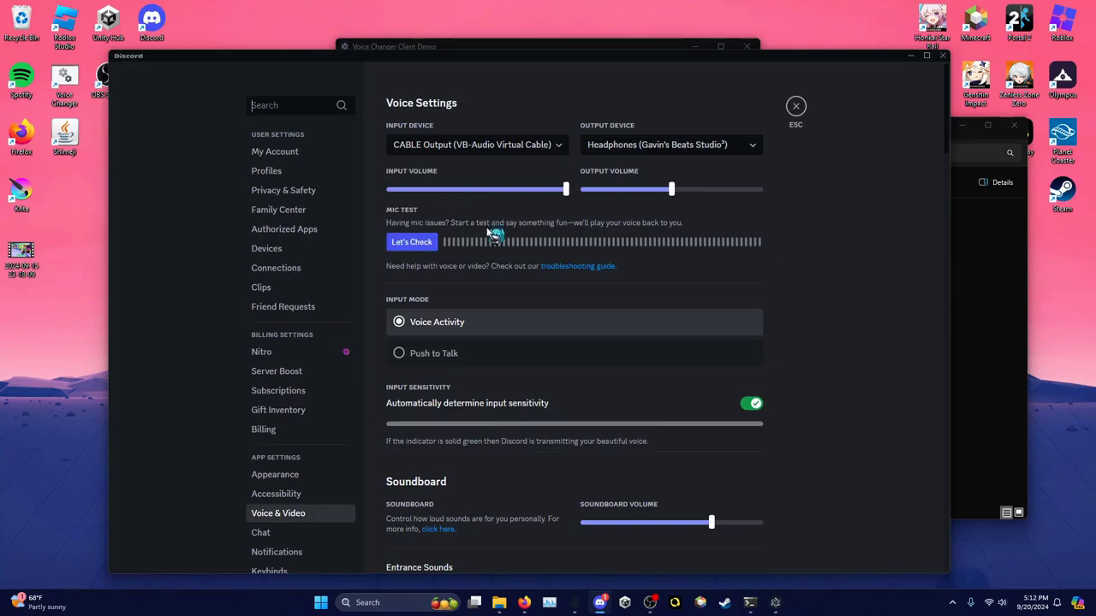
Step: Run and stop Discord's mic test with the converted voice, and minimize Discord to return to the voice changer
click(423, 246)
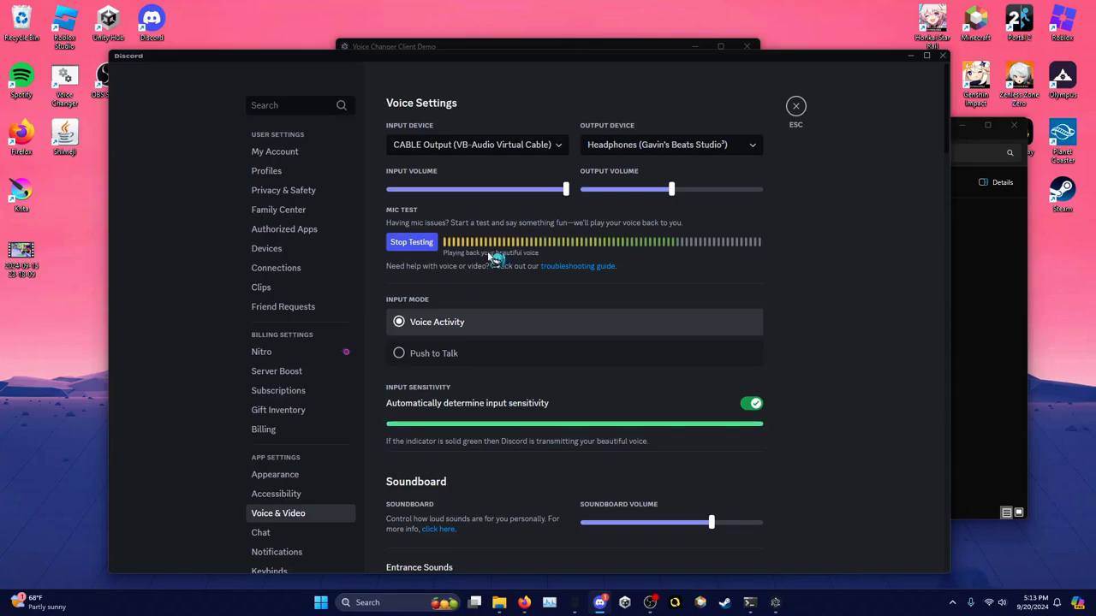
click(428, 245)
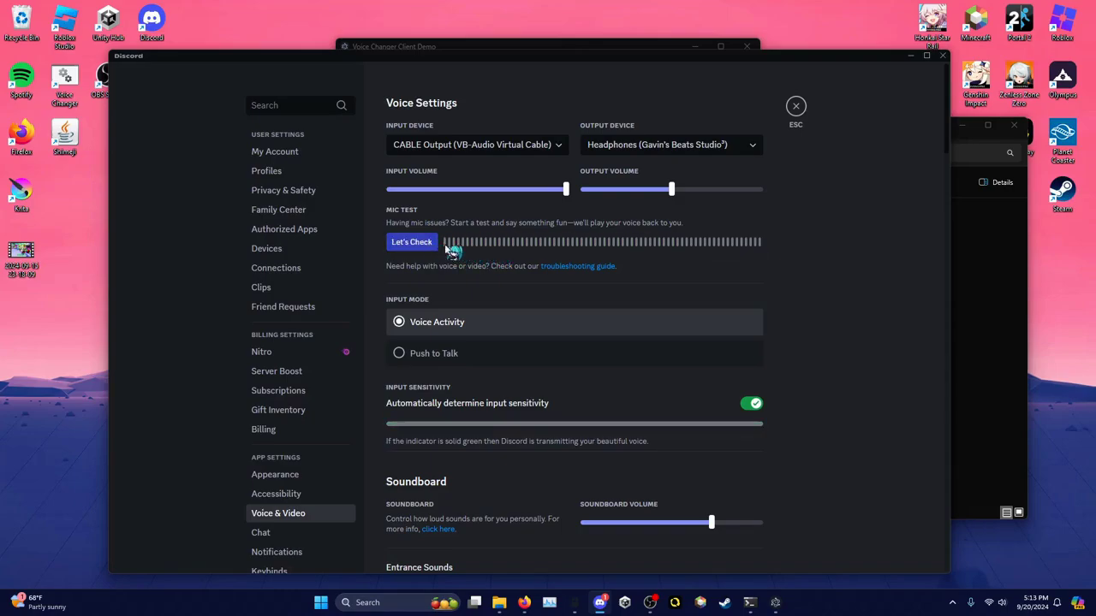
click(908, 57)
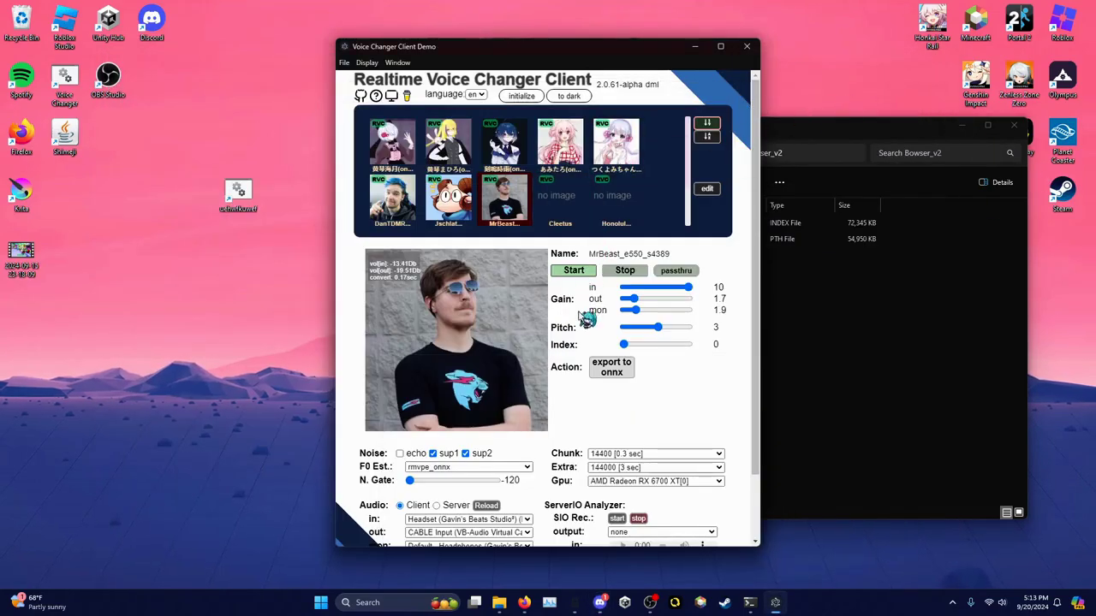